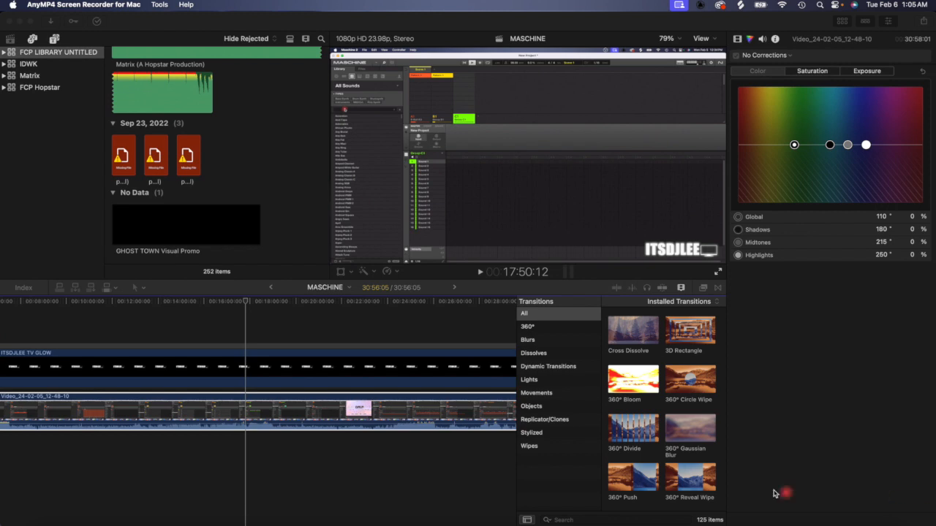
Step: Create a new project named TUTORIAL in event 12-7-23, with the 1080p HD video format
click(413, 20)
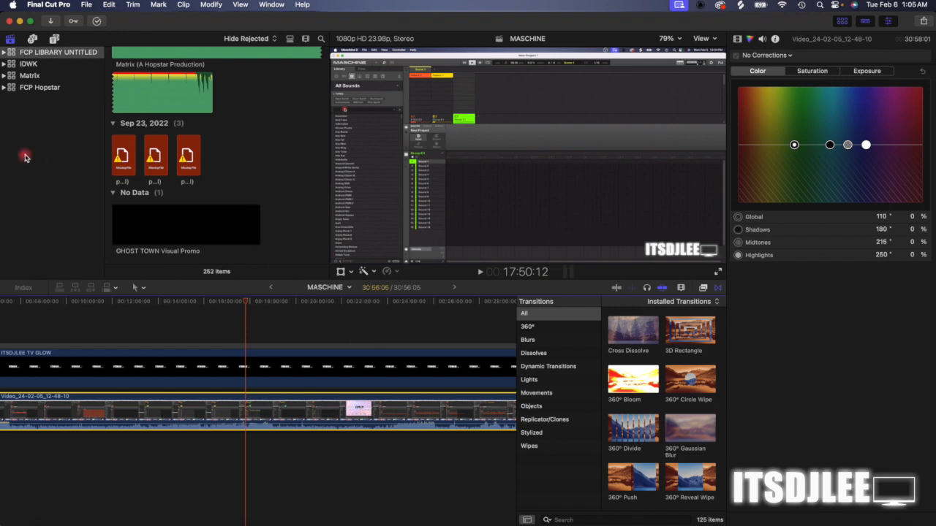
click(87, 5)
mouse_move(89, 19)
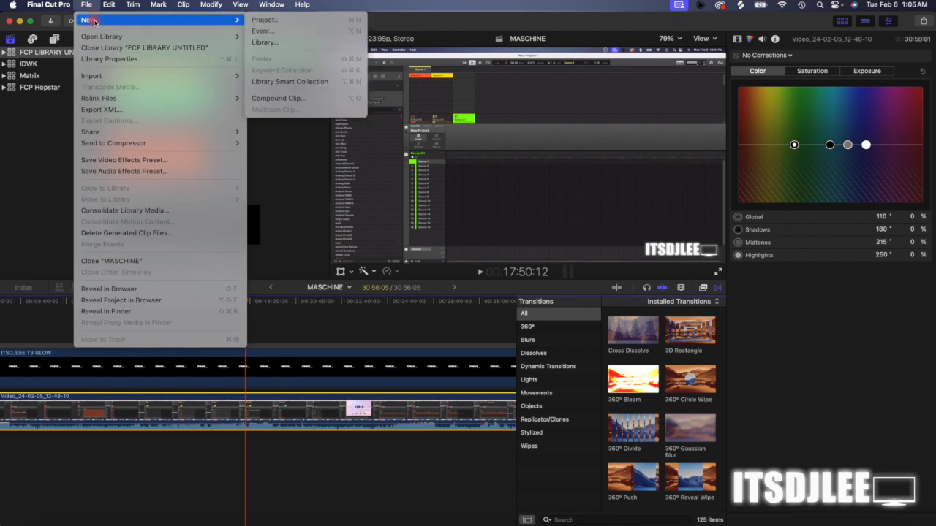
click(276, 24)
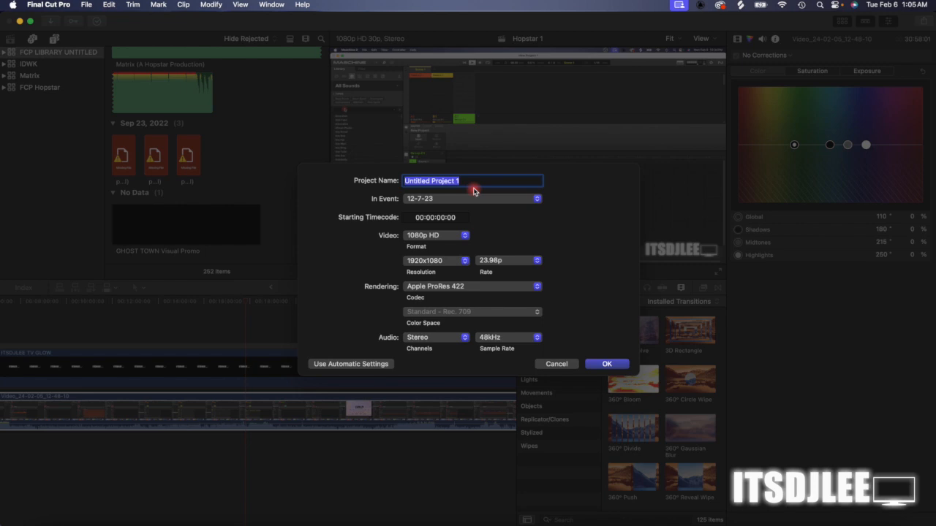
text(TUTORIAL)
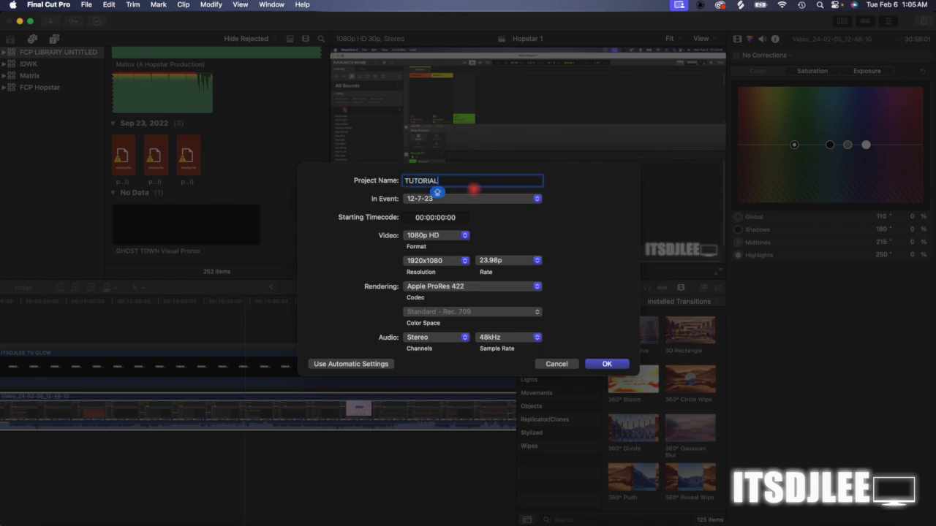
click(466, 206)
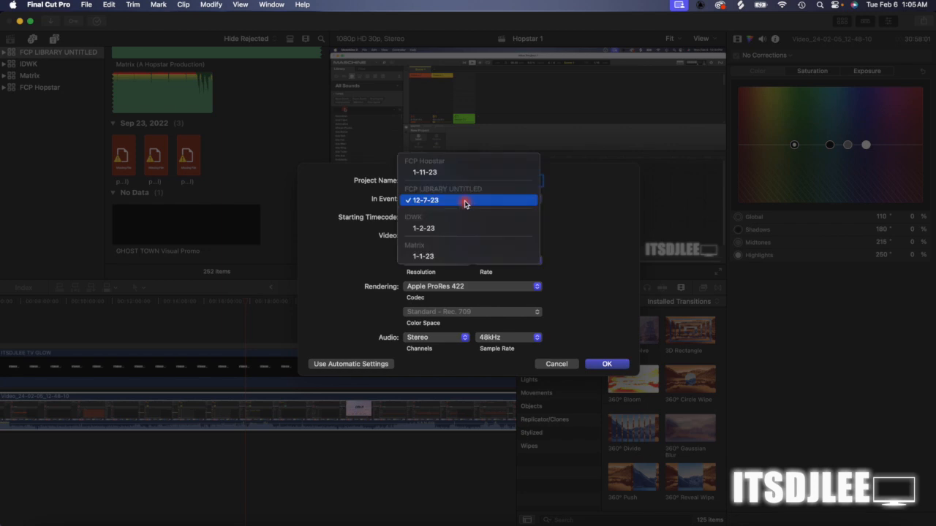
click(590, 192)
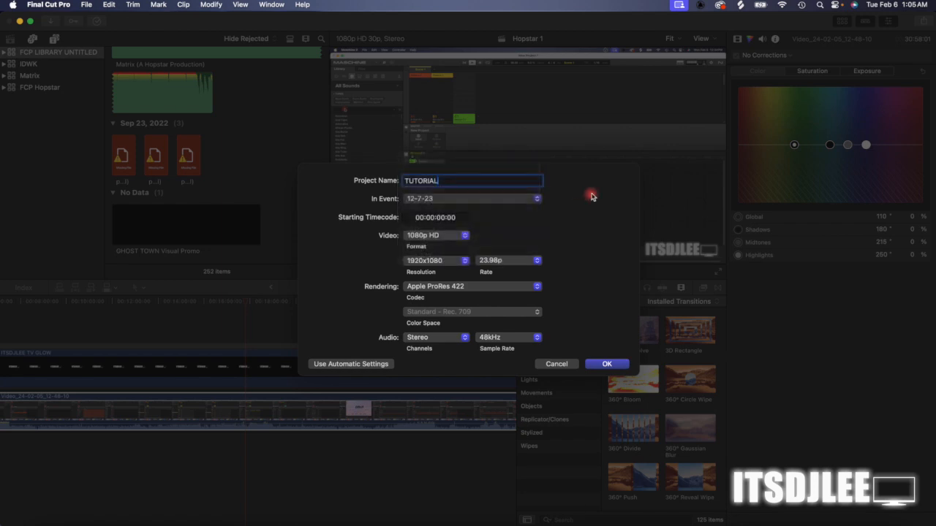
click(433, 237)
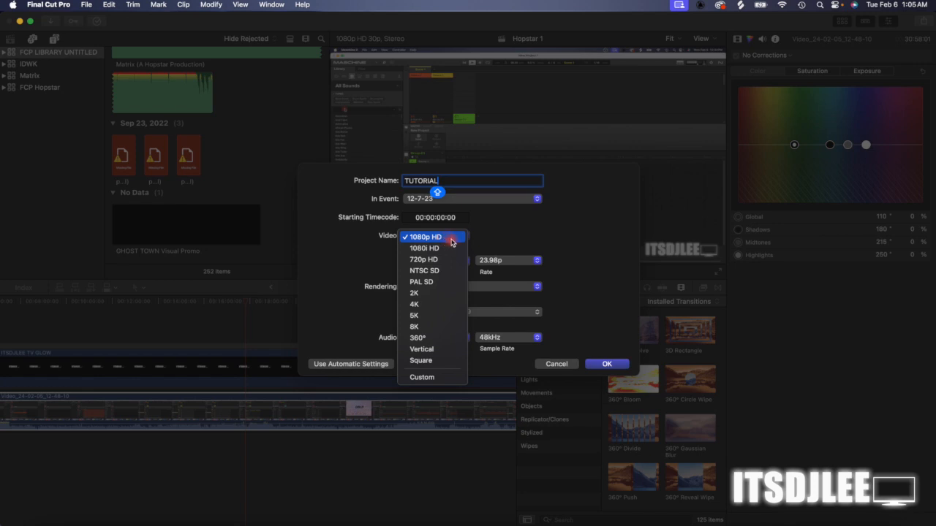
click(452, 243)
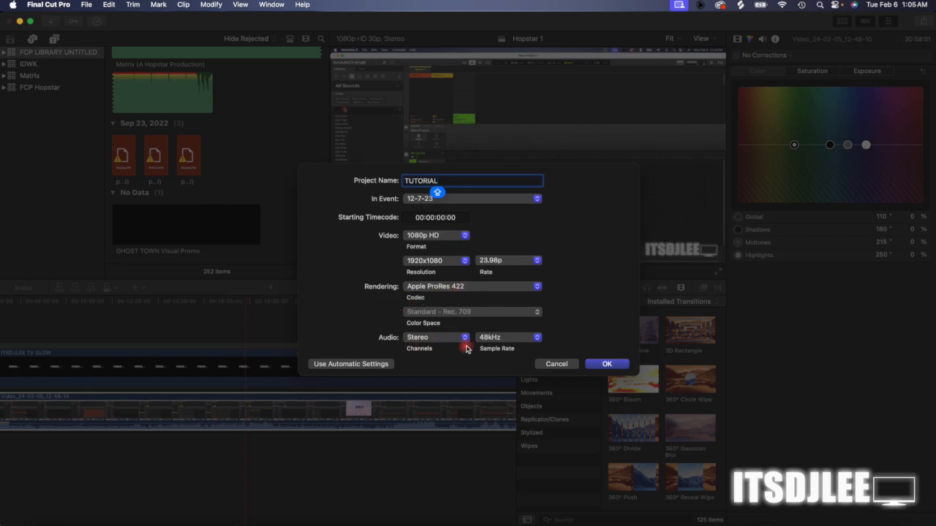
click(621, 365)
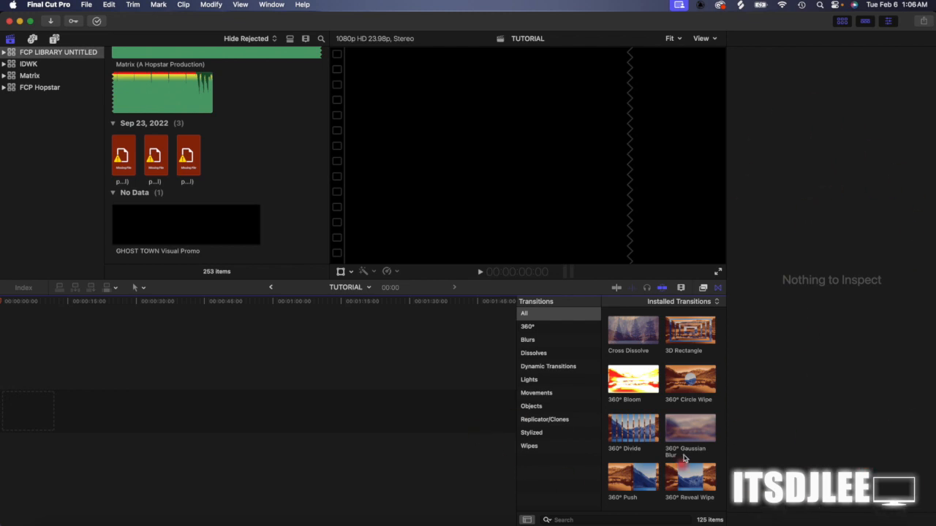
Step: Show the Effects browser in place of Transitions and view the timeline's clip appearance options
click(703, 288)
click(680, 288)
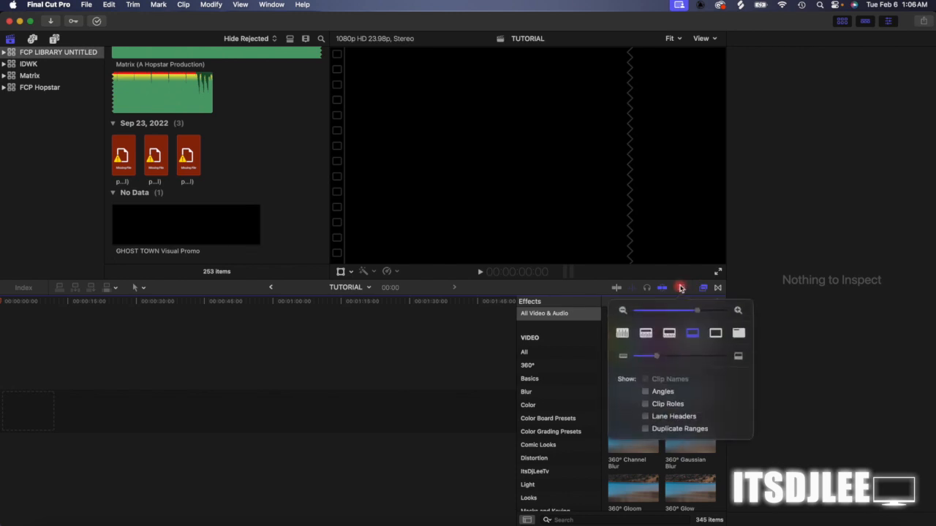
click(664, 288)
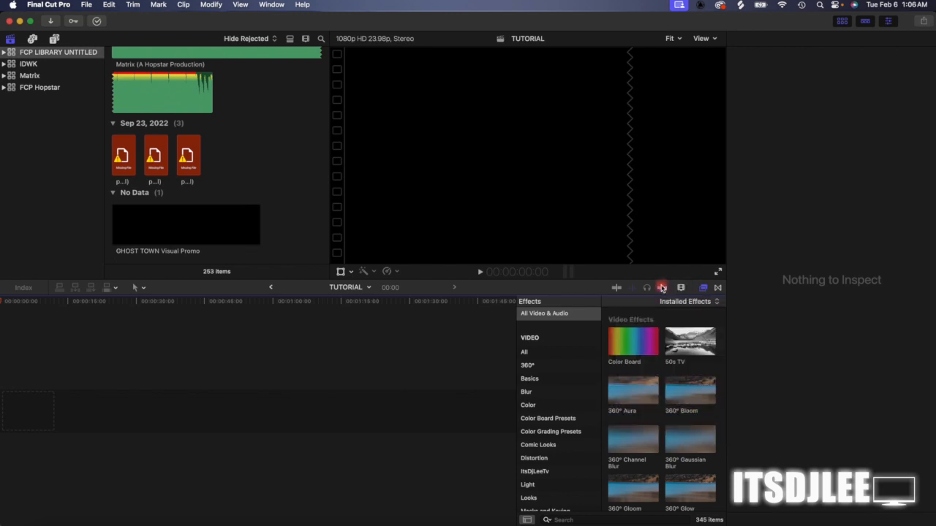
click(681, 288)
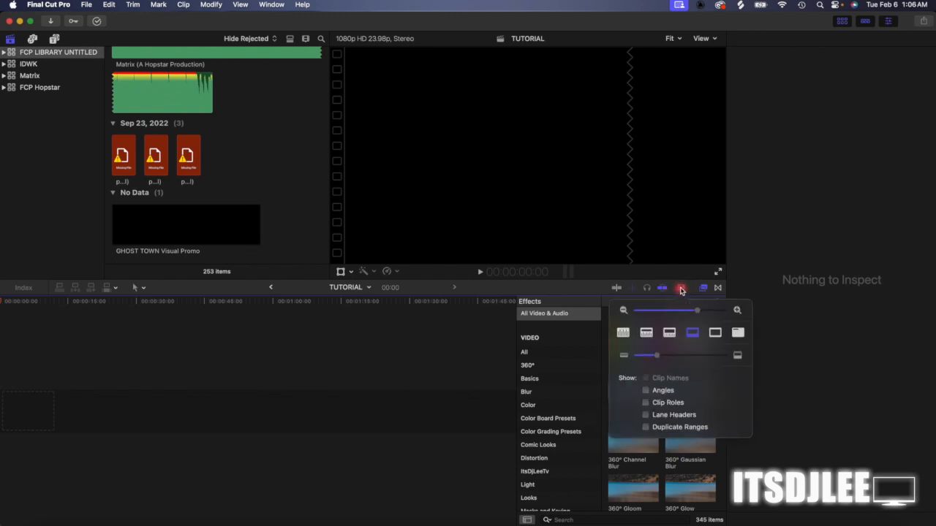
click(681, 288)
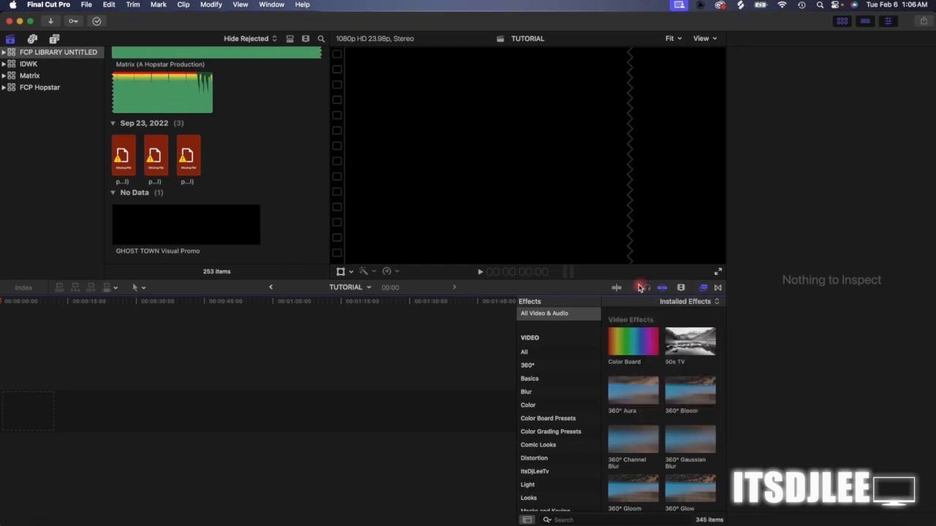
Step: Turn on skimming for the TUTORIAL timeline
click(617, 288)
click(618, 288)
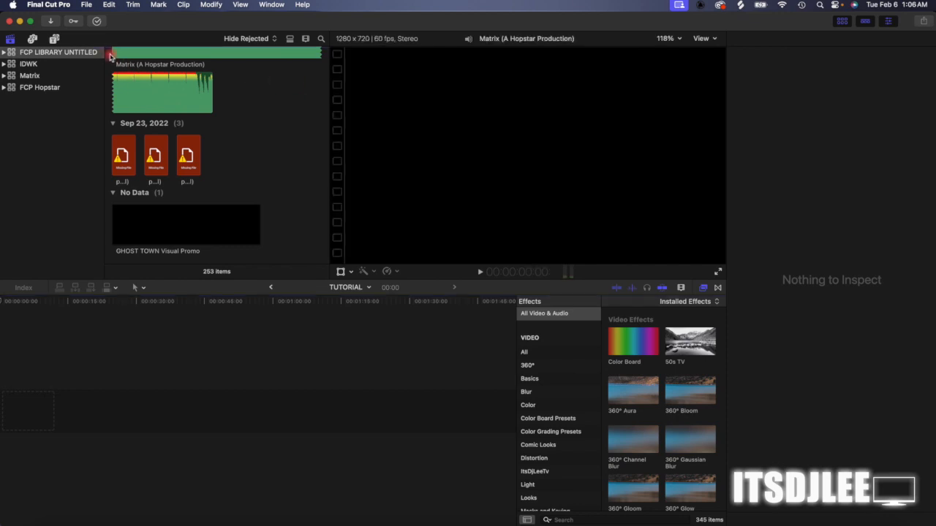
click(84, 5)
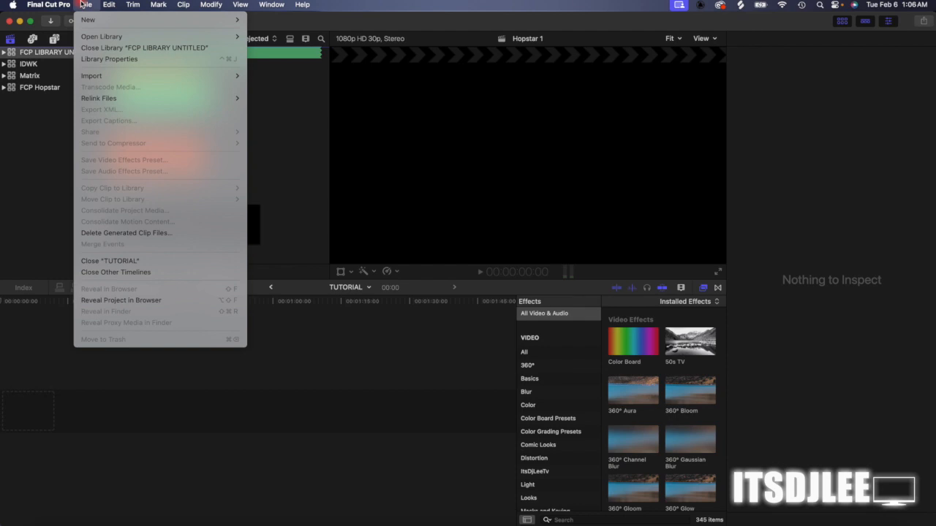
mouse_move(233, 21)
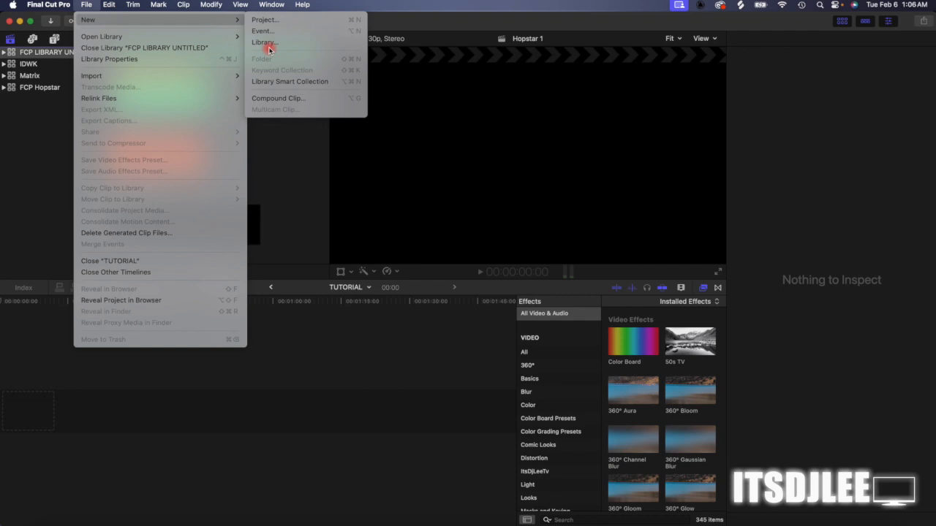
click(61, 33)
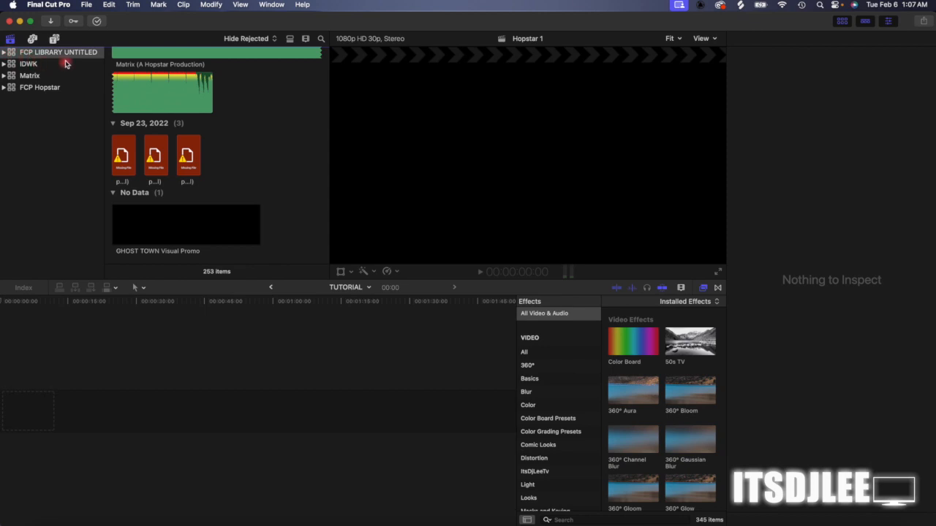
Step: Look through the All Video, Audio Only, Favorites, Projects and Stills smart collections of FCP LIBRARY UNTITLED, and collapse the library
click(4, 53)
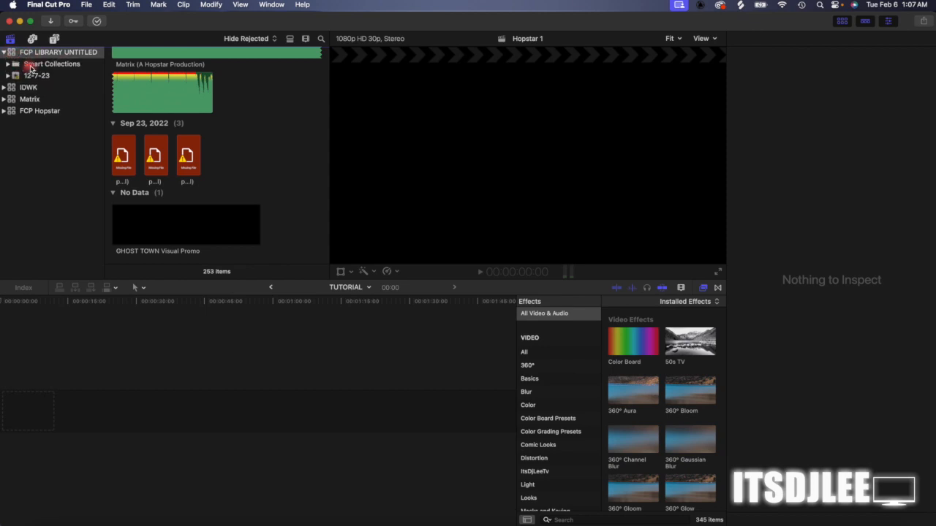
click(10, 66)
click(48, 65)
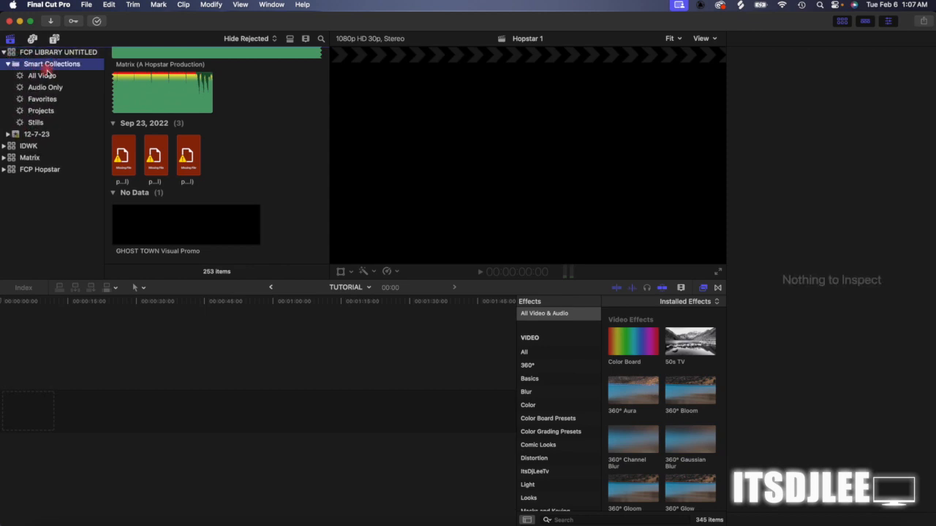
scroll(182, 94, down, 20)
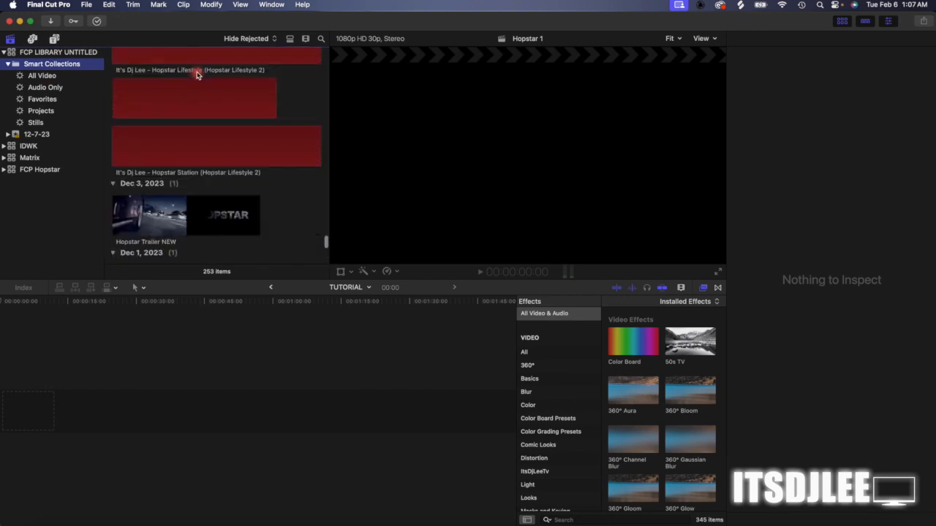
click(49, 77)
click(50, 87)
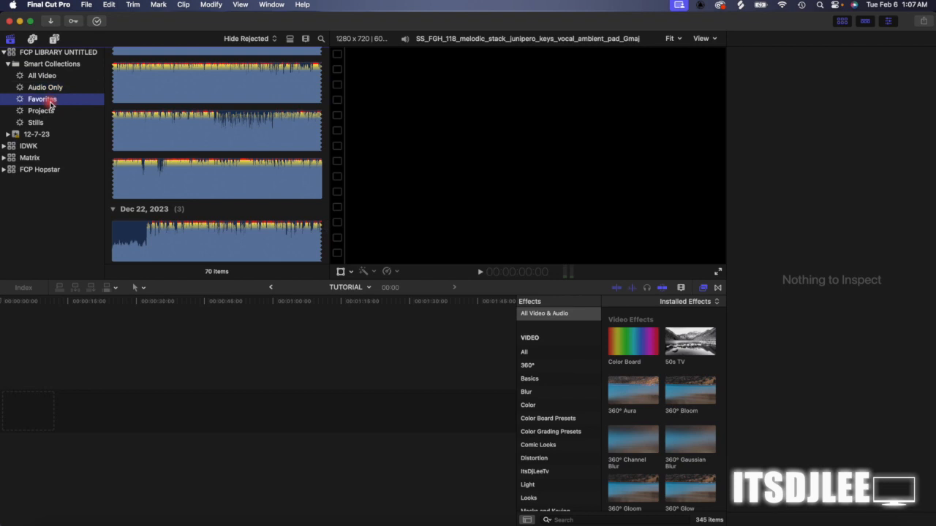
click(48, 100)
click(48, 110)
click(48, 122)
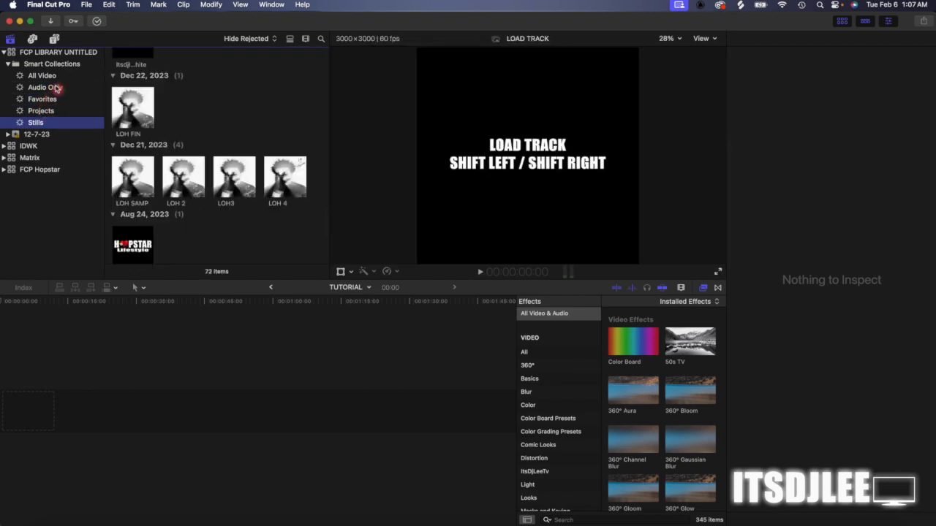
click(5, 54)
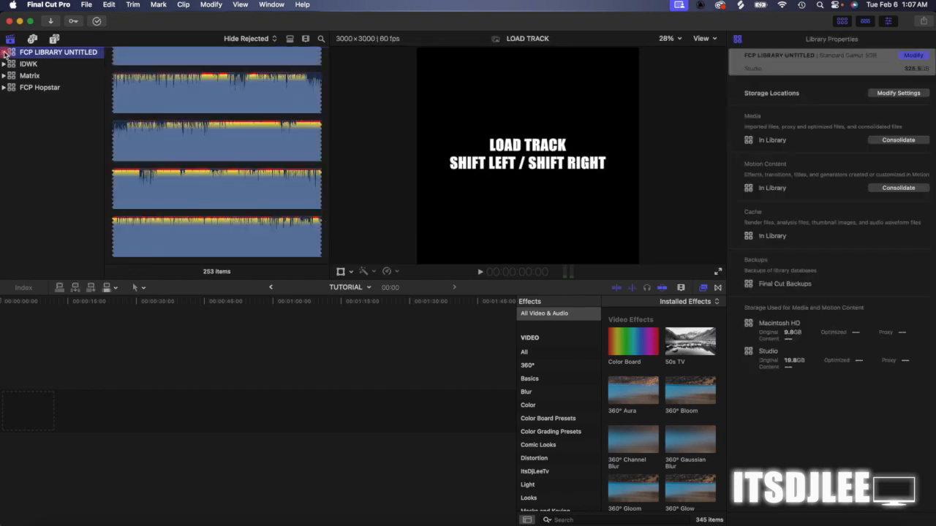
scroll(168, 76, up, 3)
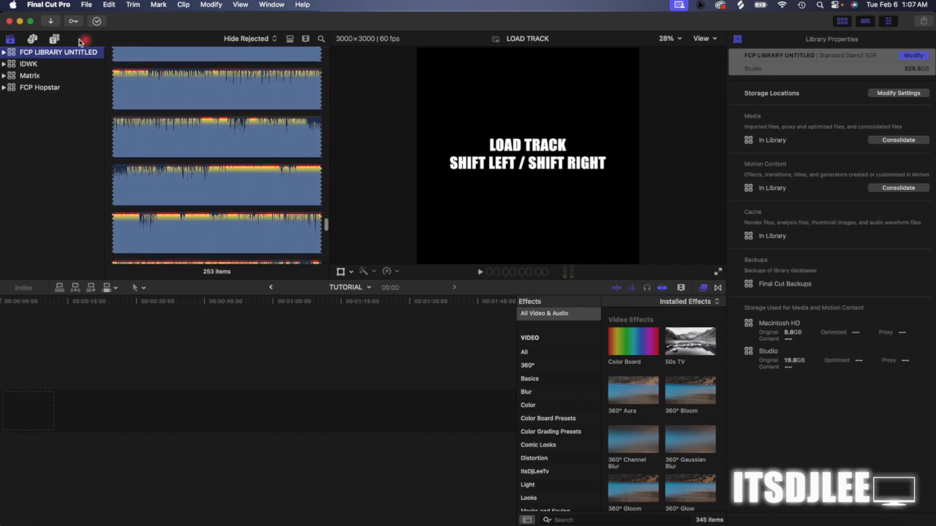
Step: View the photos and audio sources, and browse the full list of installed titles, previewing the Atmosphere title
click(32, 39)
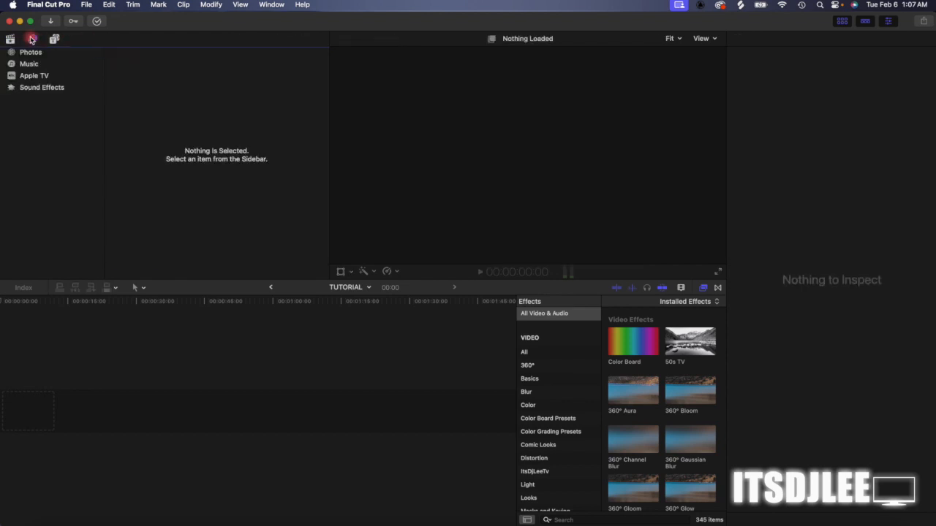
click(53, 40)
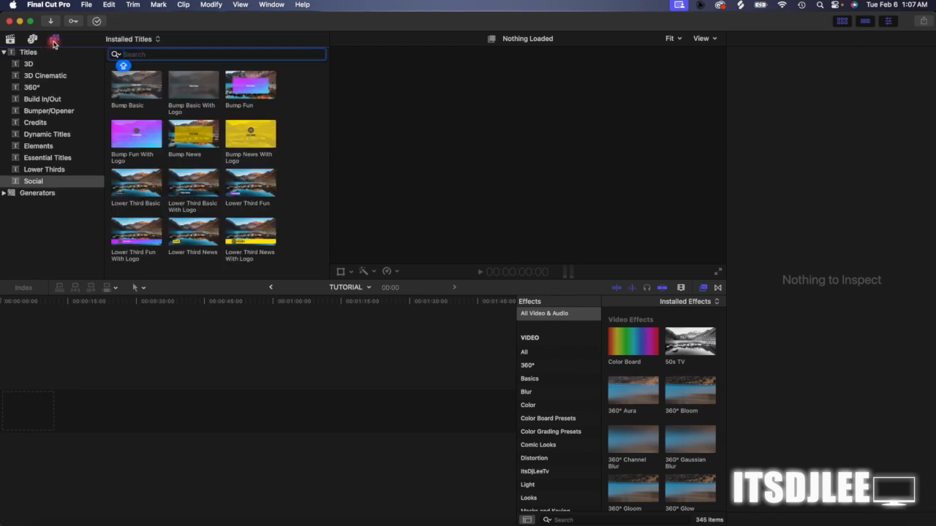
scroll(179, 160, down, 1)
scroll(179, 161, up, 1)
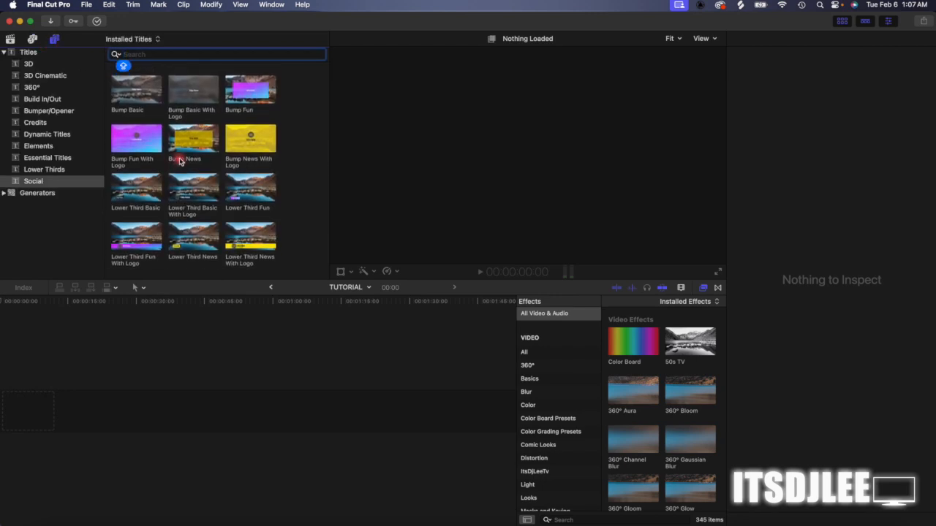
click(46, 54)
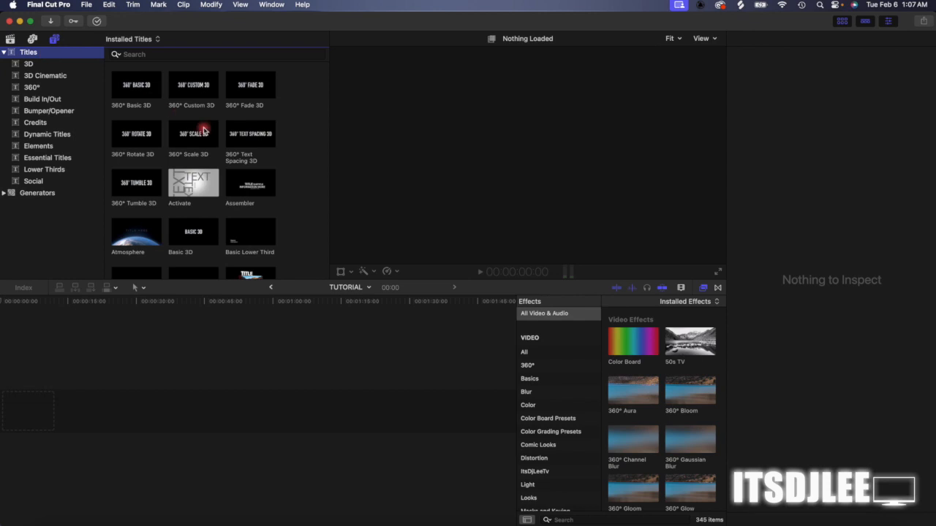
scroll(204, 128, down, 1)
click(132, 164)
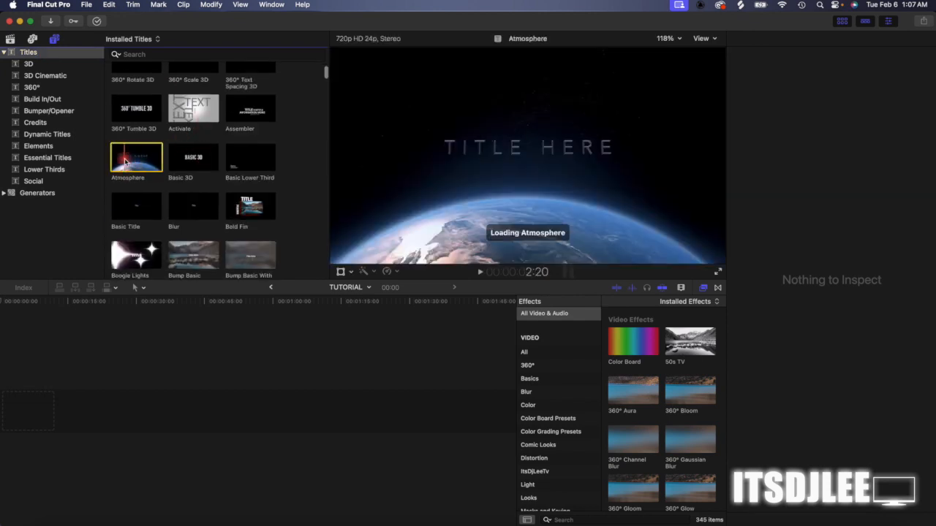
scroll(162, 172, down, 6)
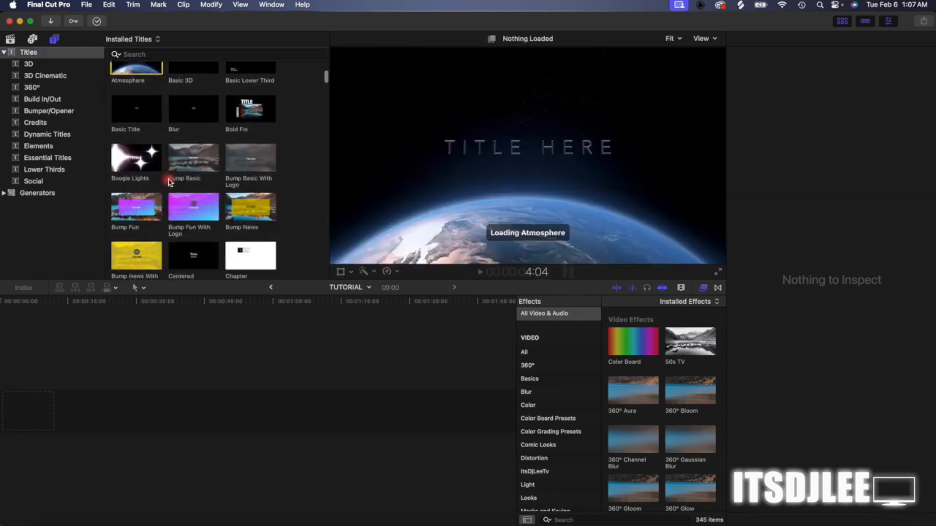
scroll(169, 182, down, 5)
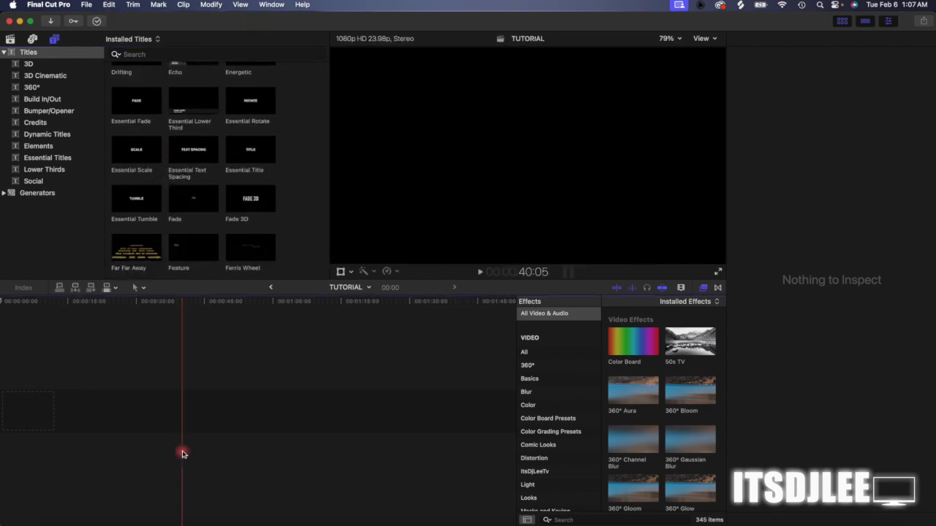
Step: Move the playhead to the start of the empty TUTORIAL timeline
click(192, 385)
drag(124, 309, 2, 305)
click(9, 302)
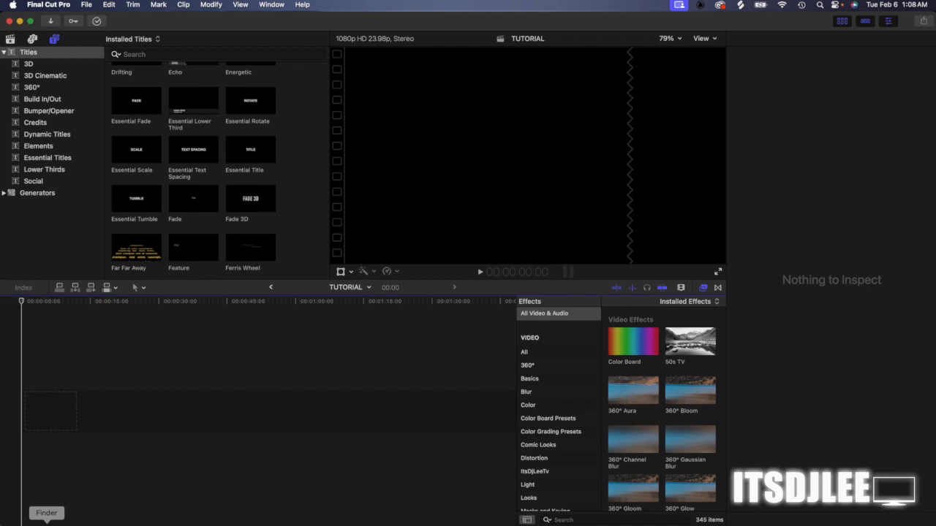
Step: Switch to Finder and search this Mac for files matching WATER
click(46, 521)
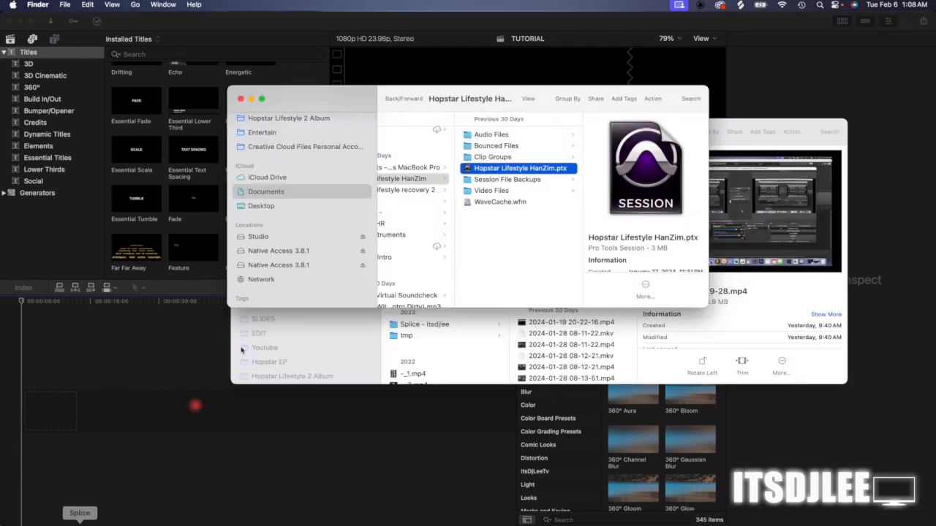
click(691, 99)
text(WA)
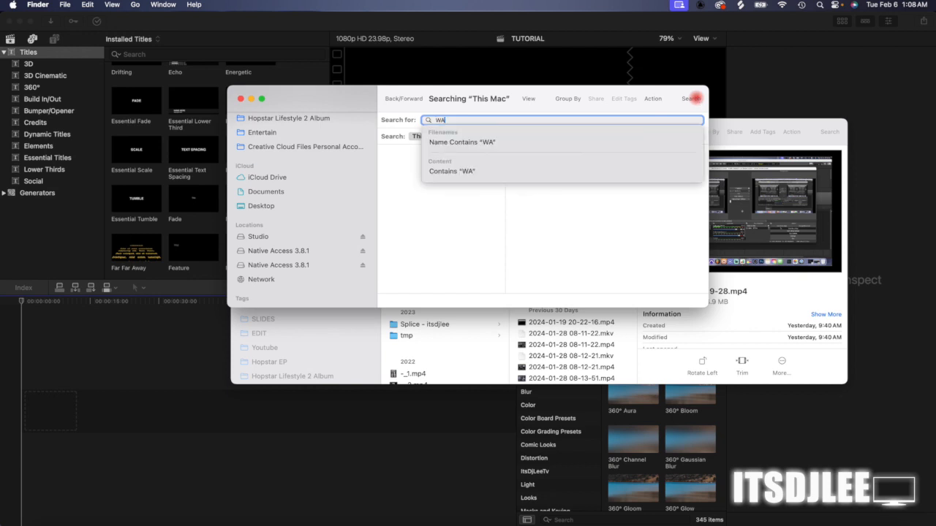
text(TER)
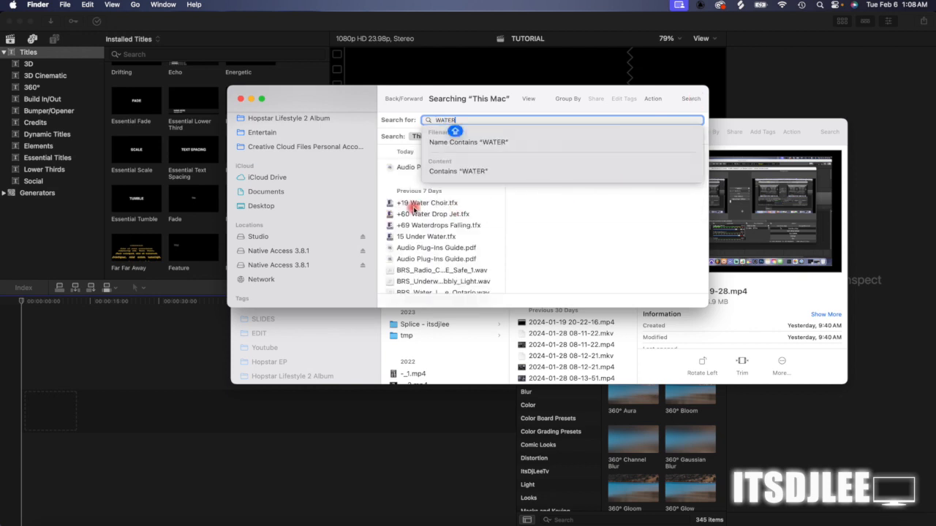
Step: Open the WATER folder in Downloads from the search results
scroll(409, 205, down, 10)
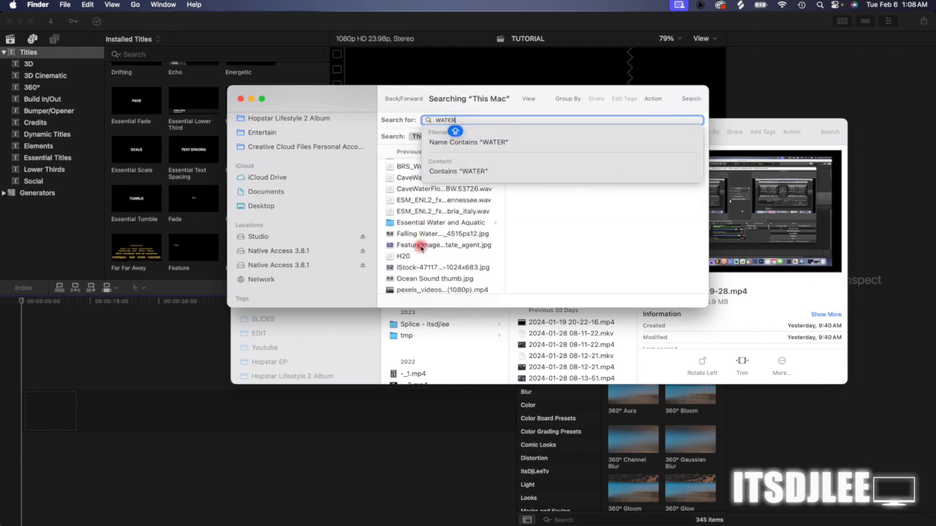
scroll(421, 223, down, 8)
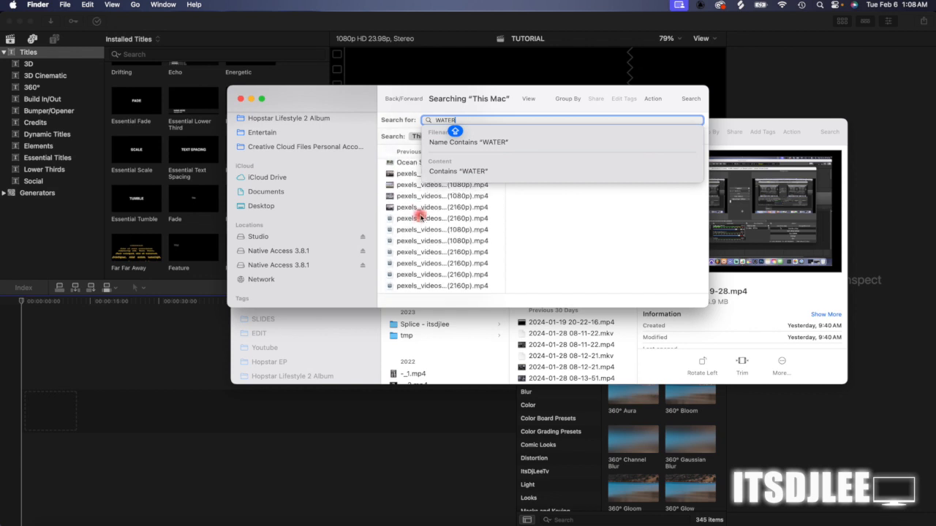
scroll(421, 217, down, 6)
click(417, 206)
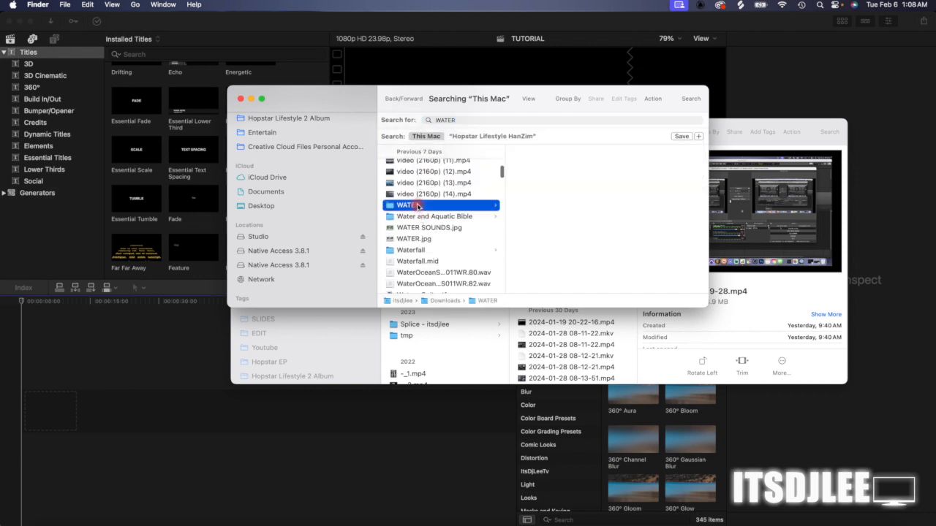
Step: Preview the pexels water videos in the WATER folder to find a suitable clip
click(541, 169)
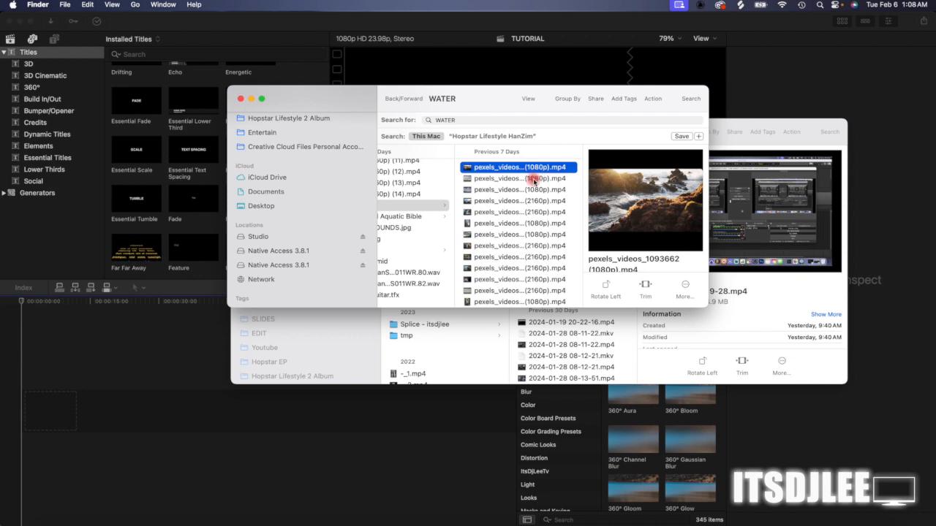
click(532, 178)
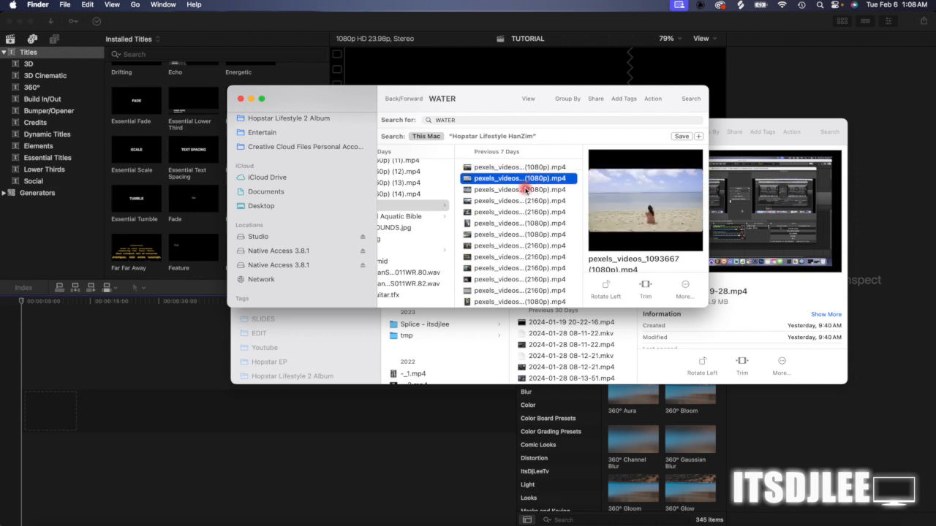
click(525, 189)
click(525, 212)
click(525, 224)
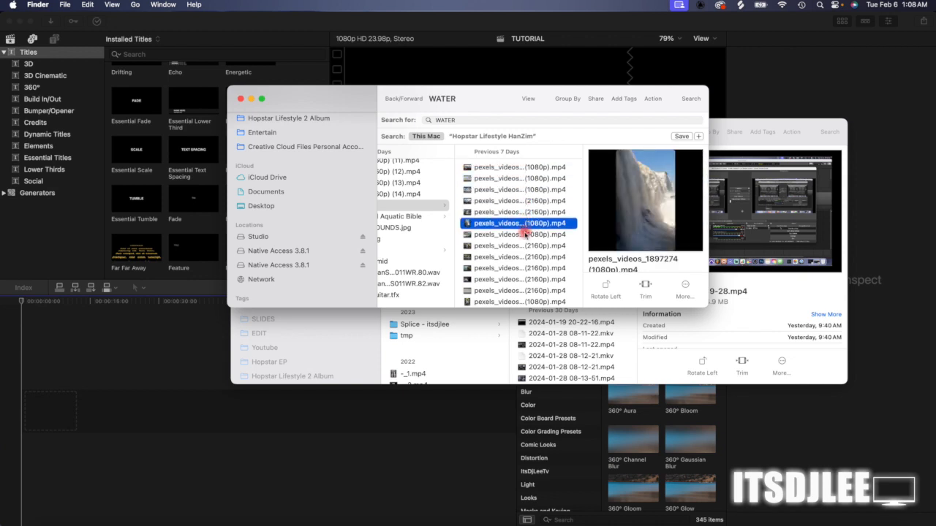
click(525, 235)
click(525, 246)
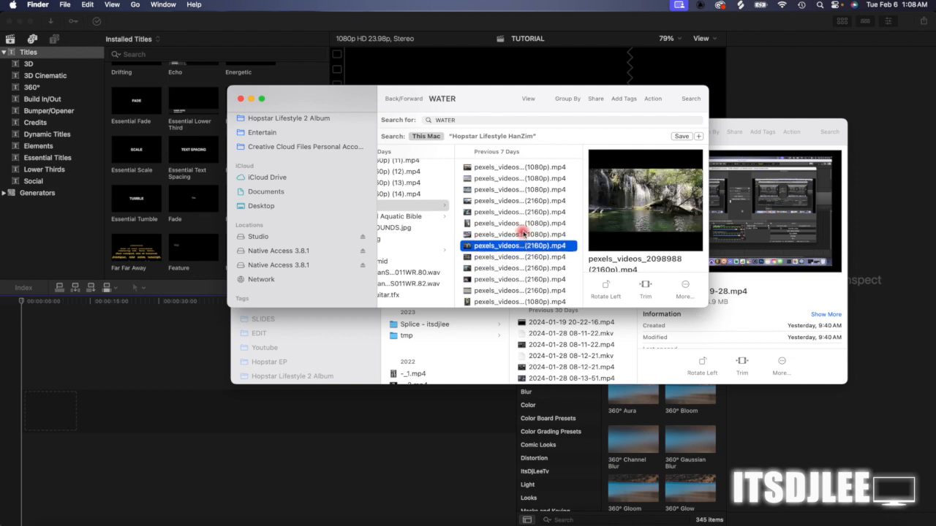
click(523, 234)
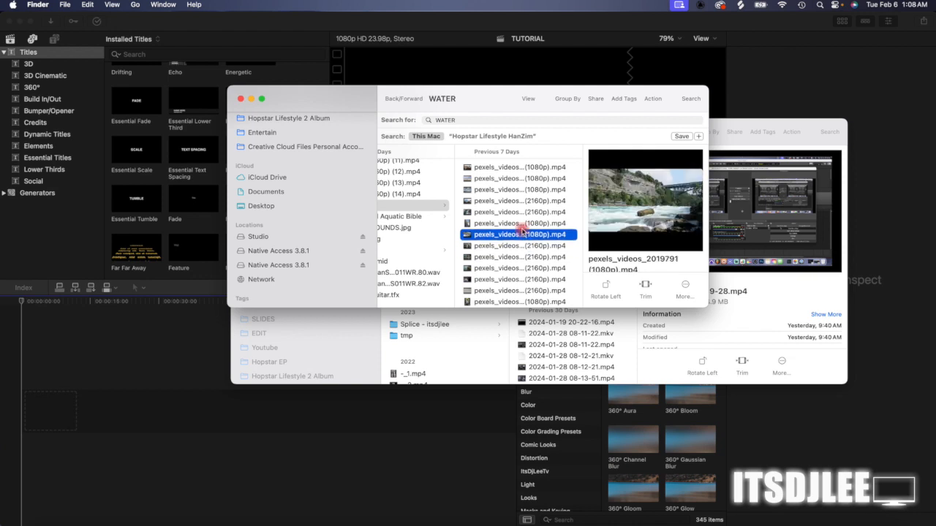
click(510, 226)
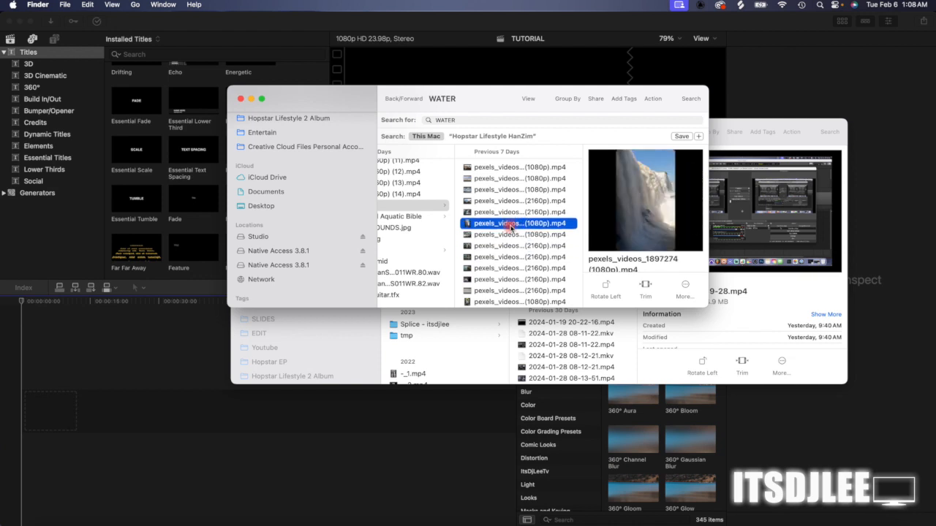
click(520, 248)
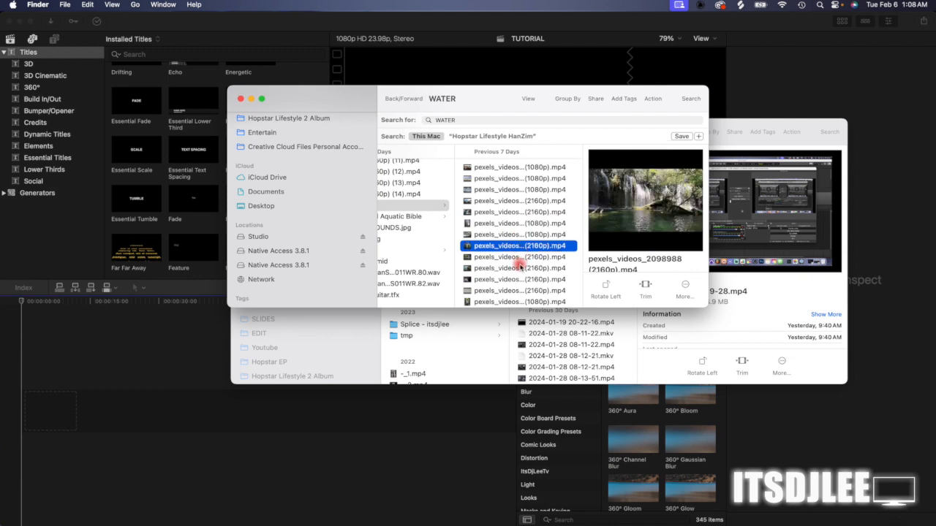
drag(518, 247, 50, 408)
click(50, 302)
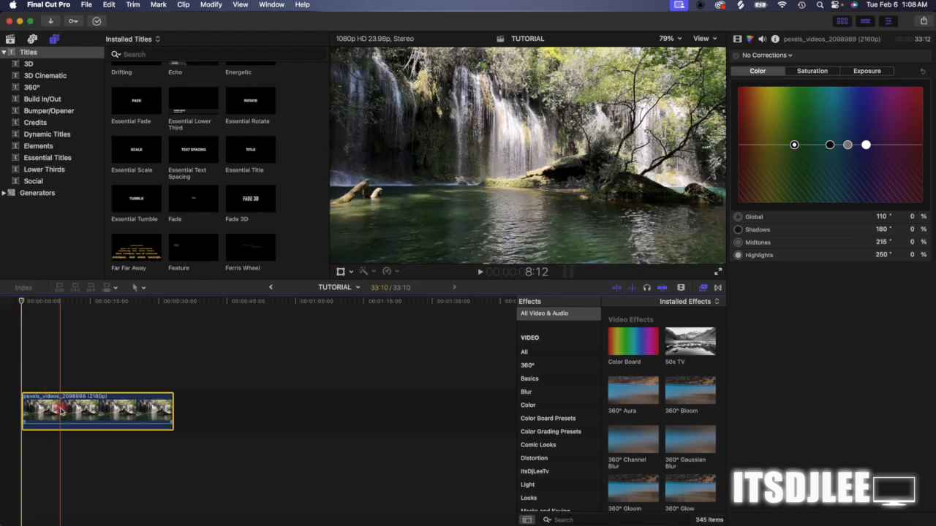
Step: Look over the commands available for the waterfall clip, such as Detach Audio, Disable and Assign Video Roles
right_click(90, 410)
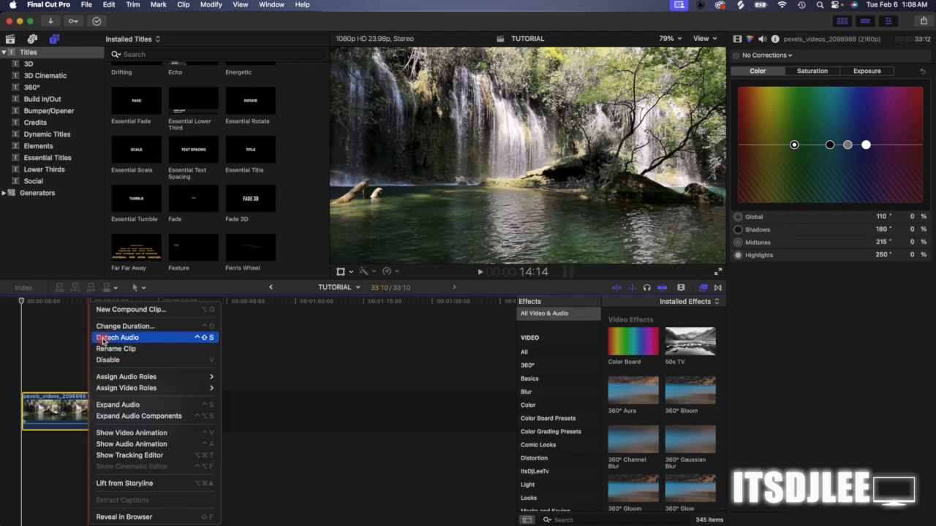
click(340, 369)
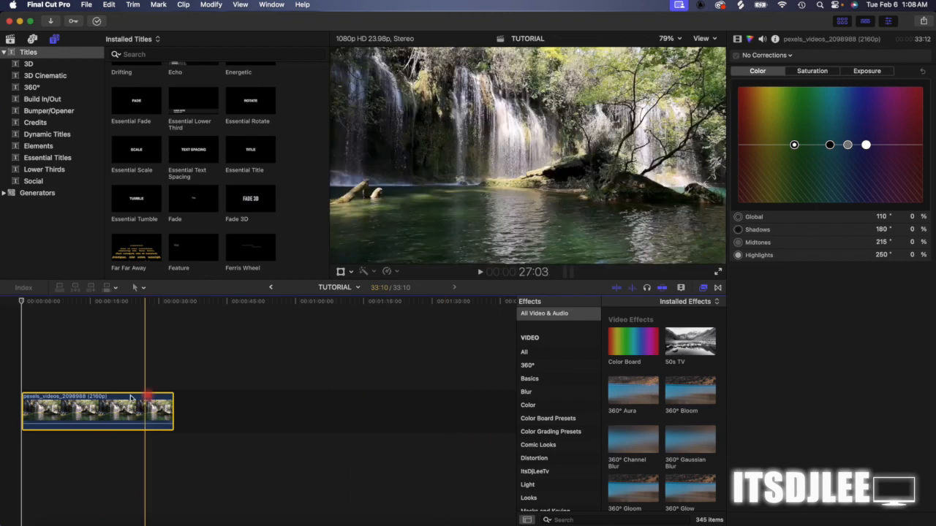
right_click(84, 411)
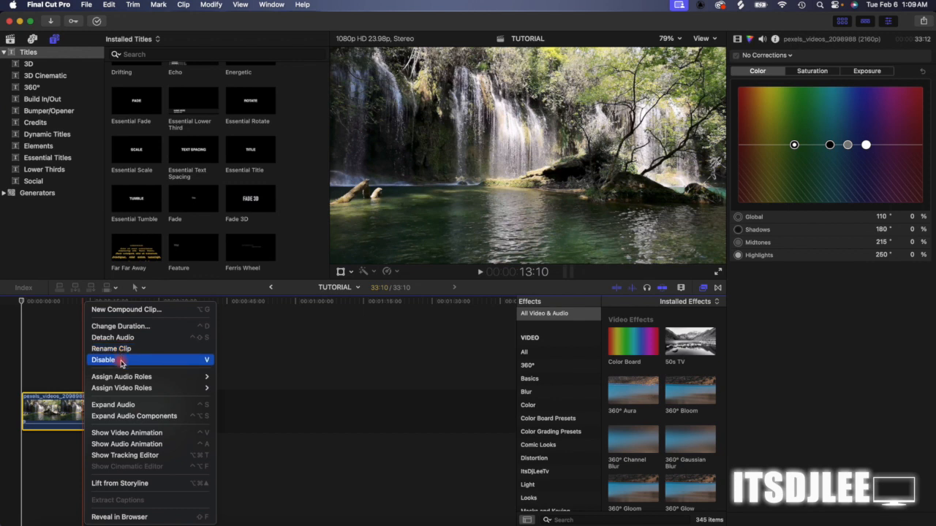
mouse_move(133, 390)
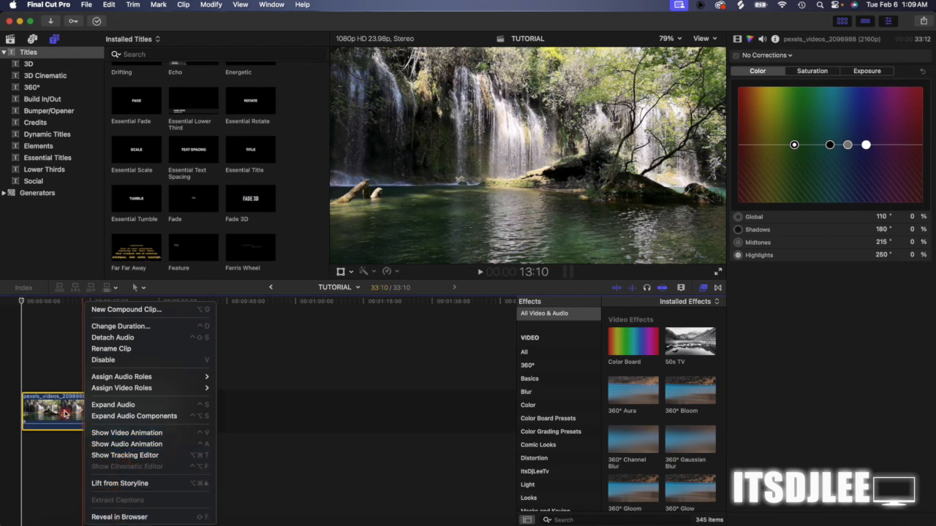
Step: Detach the audio from the waterfall clip in the timeline
click(60, 407)
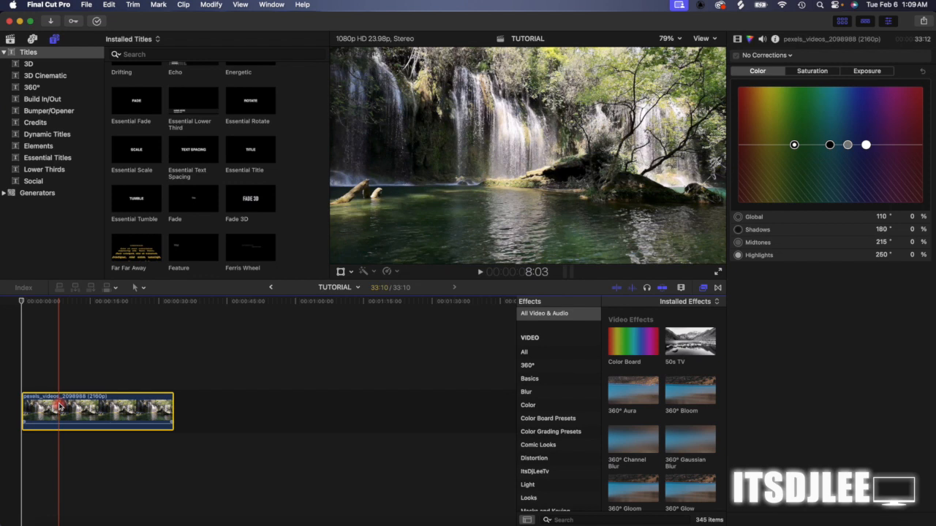
right_click(61, 407)
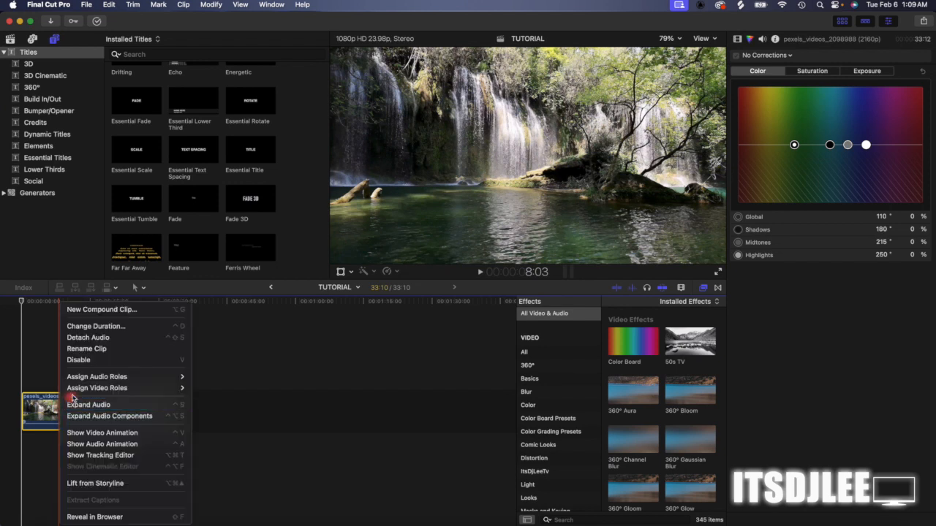
click(98, 337)
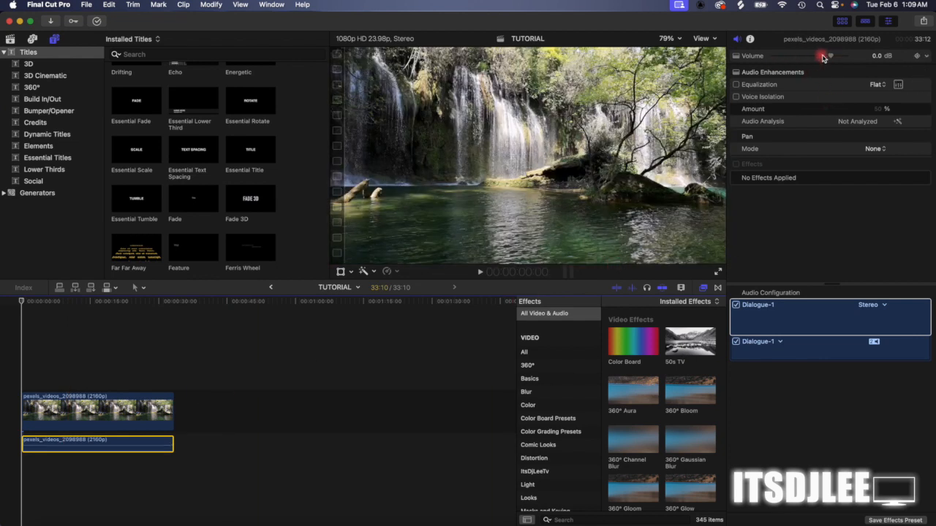
Step: Inspect the detached audio's graphic equalizer and its available pan modes without changing any setting
click(898, 84)
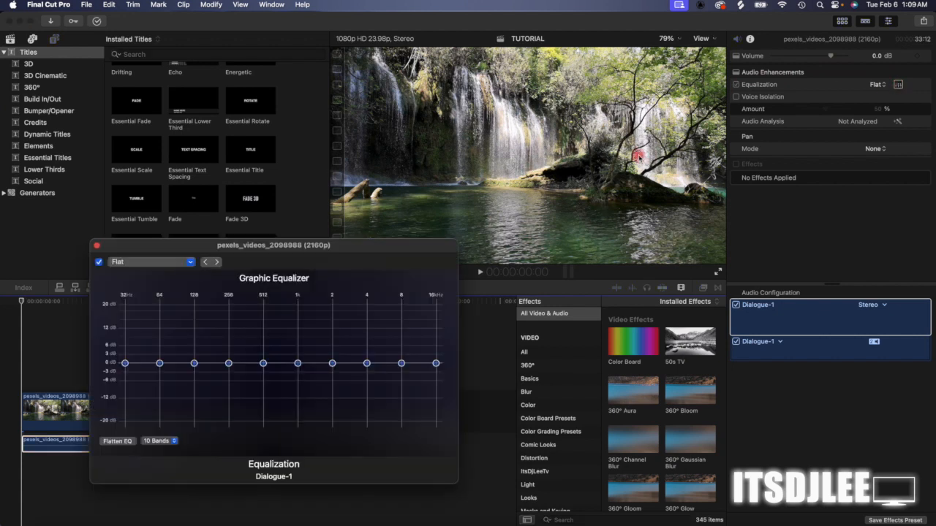
click(898, 84)
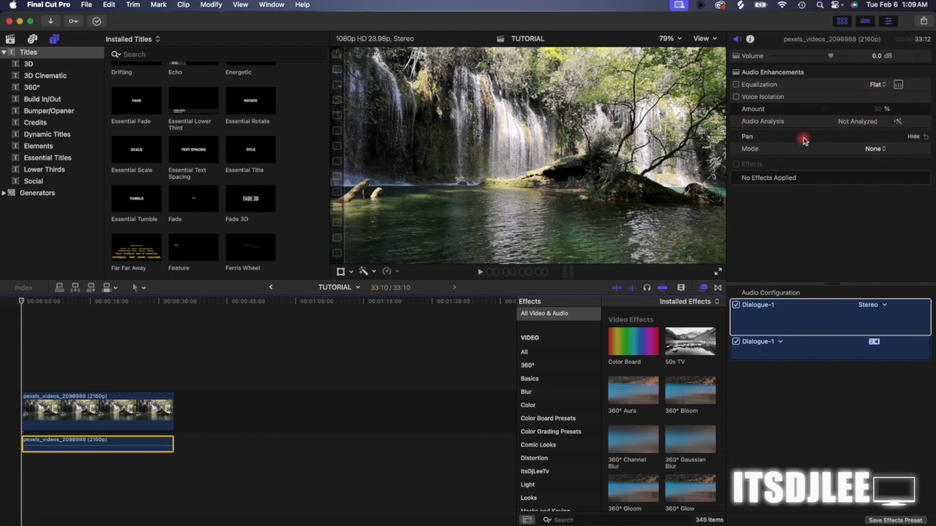
click(748, 136)
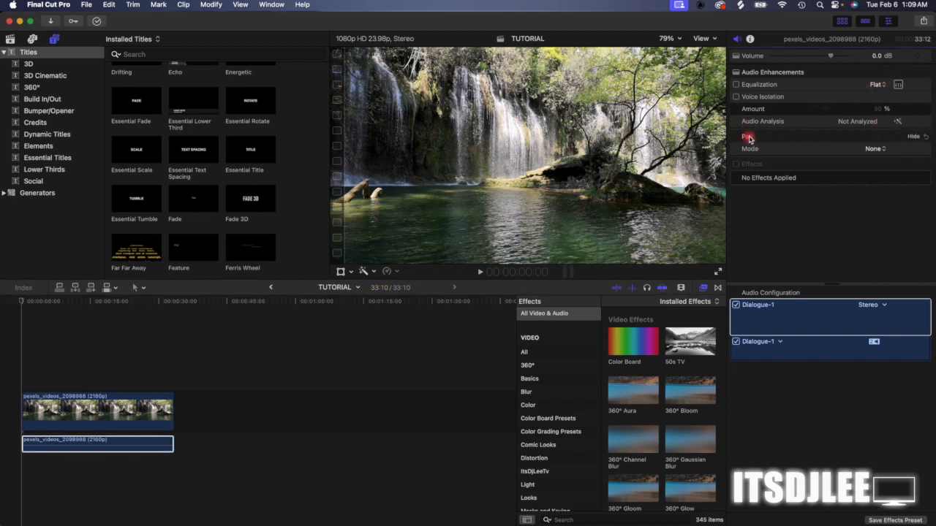
click(872, 149)
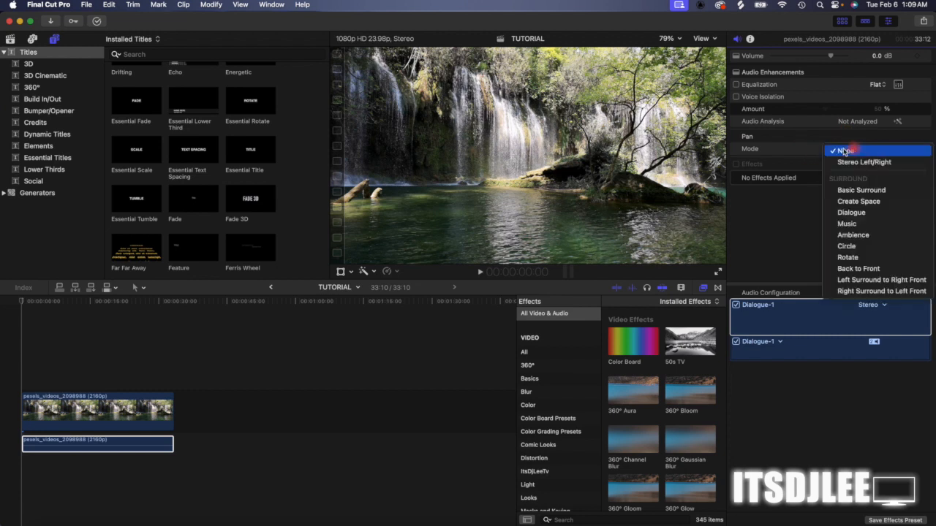
click(806, 157)
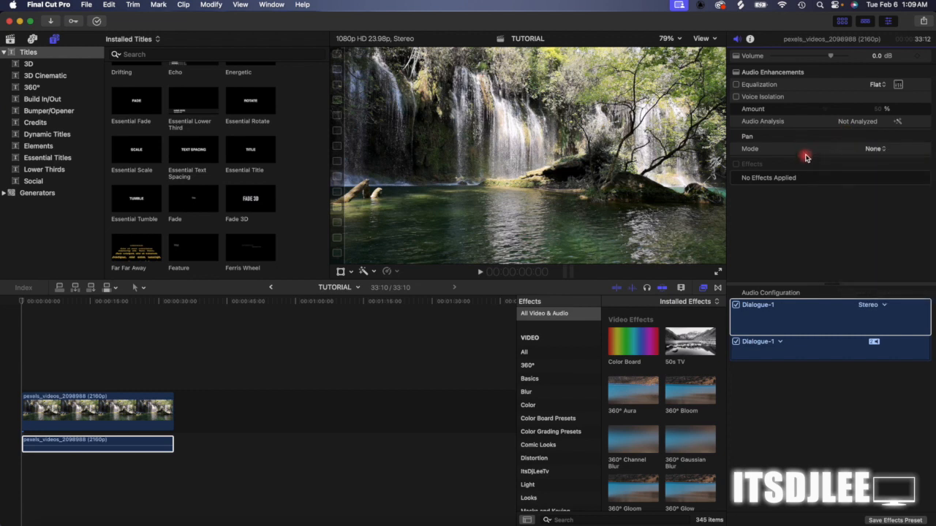
click(867, 149)
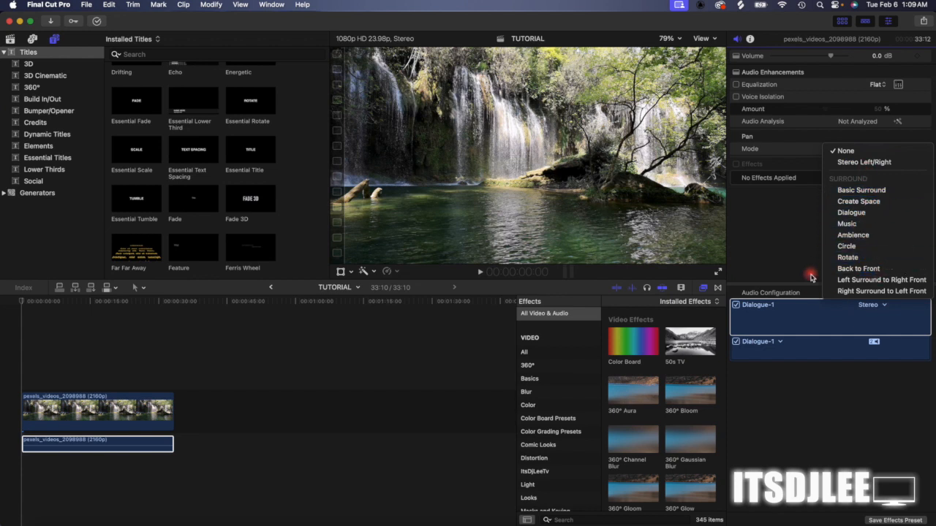
click(769, 199)
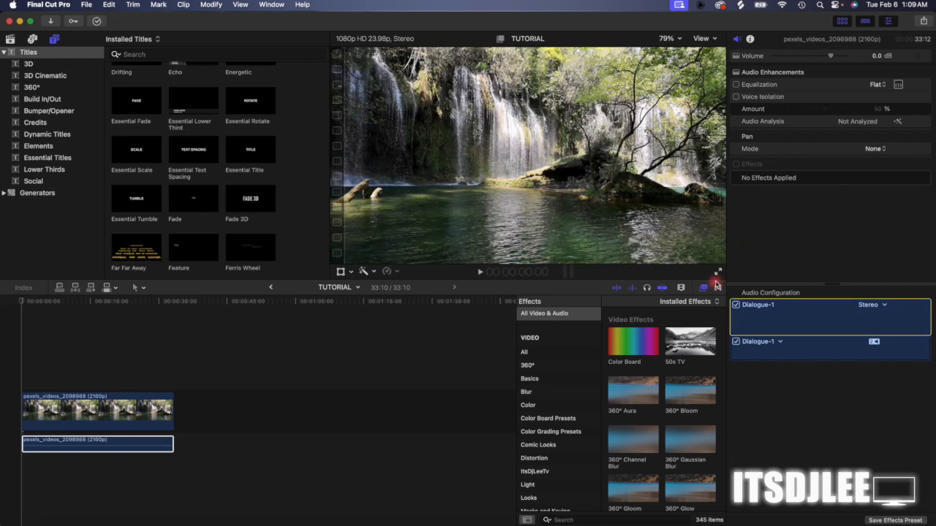
Step: Delete the detached audio clip and lift the waterfall video from the primary storyline
click(75, 443)
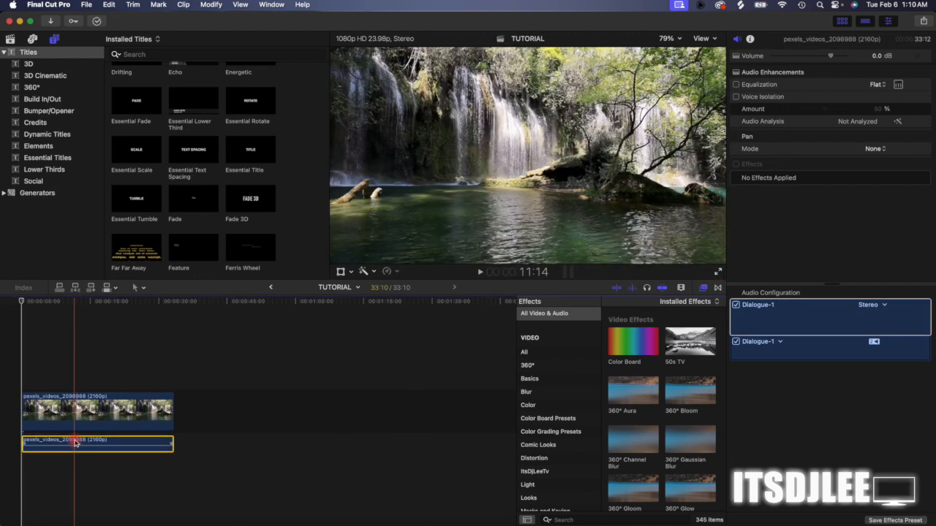
key(BackSpace)
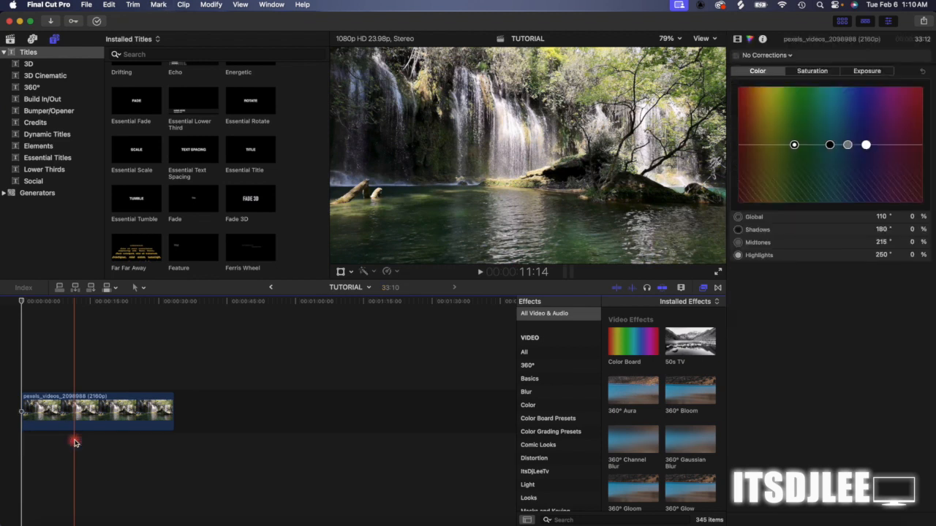
click(74, 414)
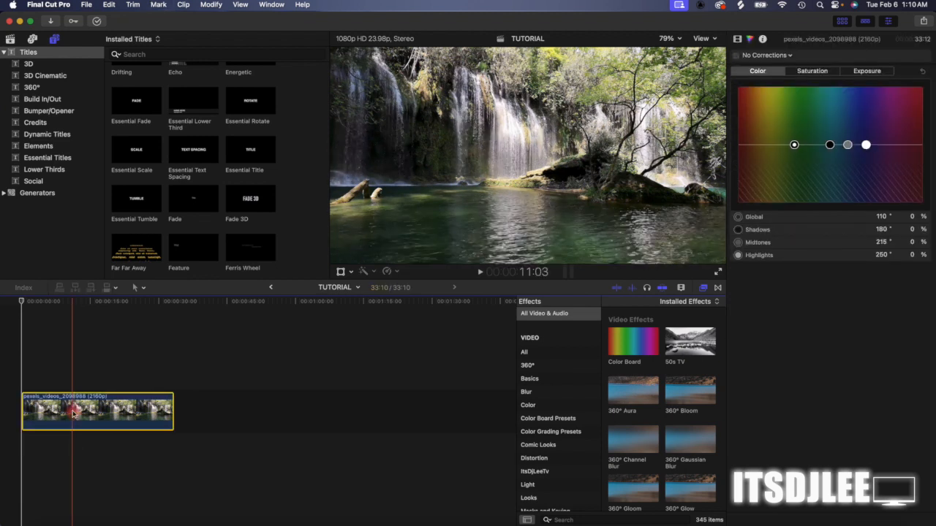
right_click(74, 414)
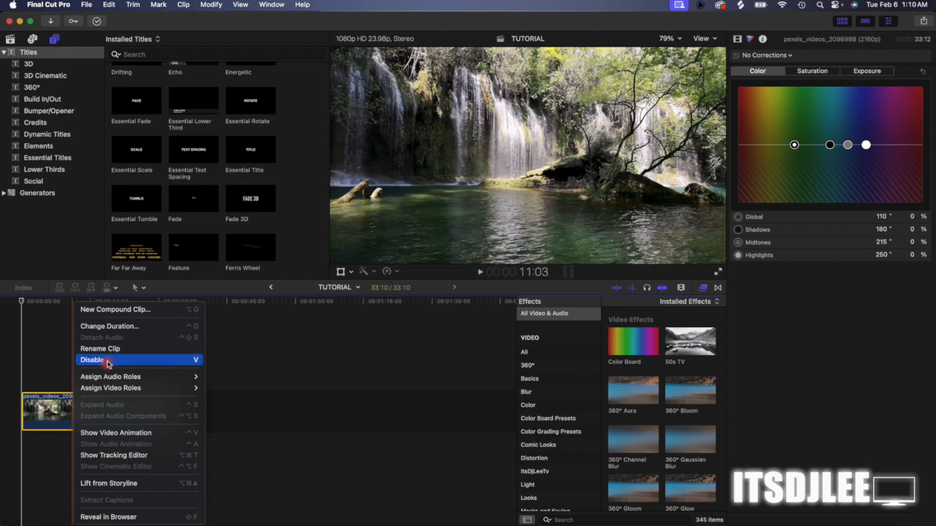
click(108, 483)
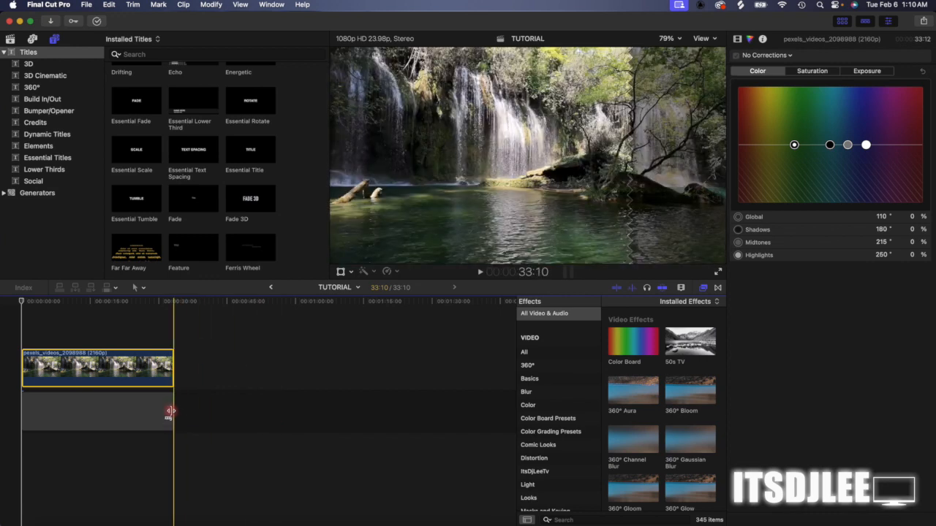
click(115, 402)
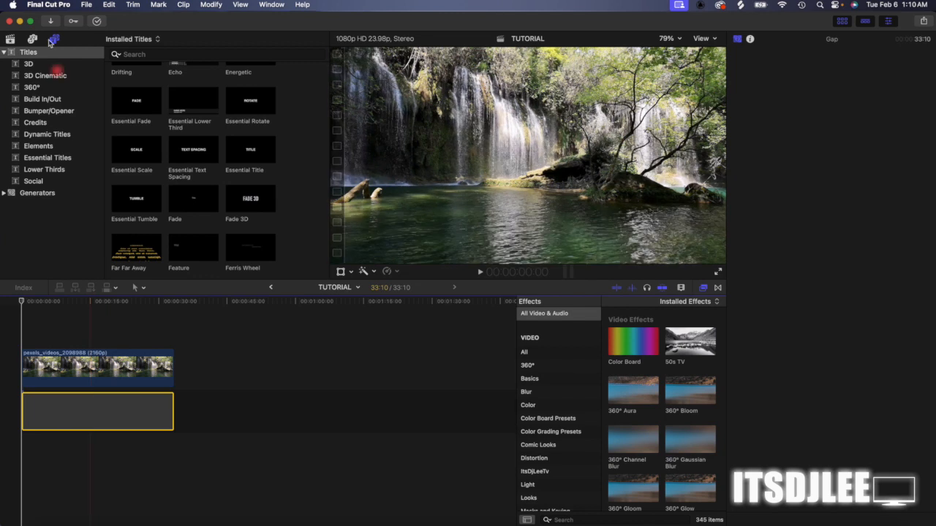
Step: Check the Destinations page of the application settings and look over the file commands for libraries, import, sharing and generated clip files
click(51, 4)
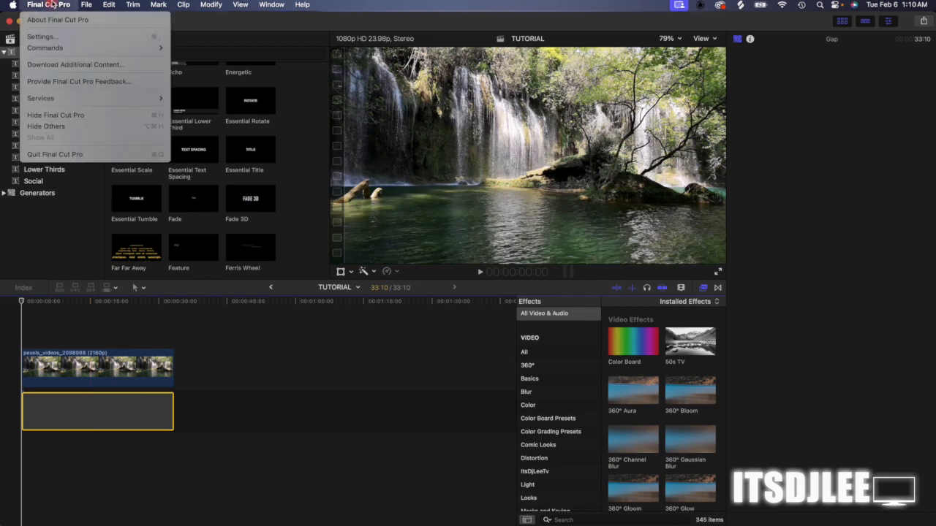
click(61, 36)
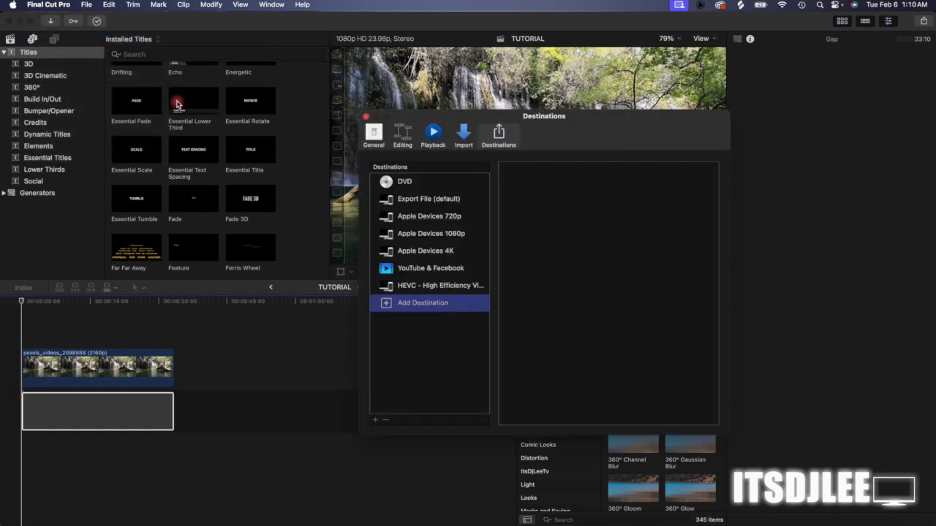
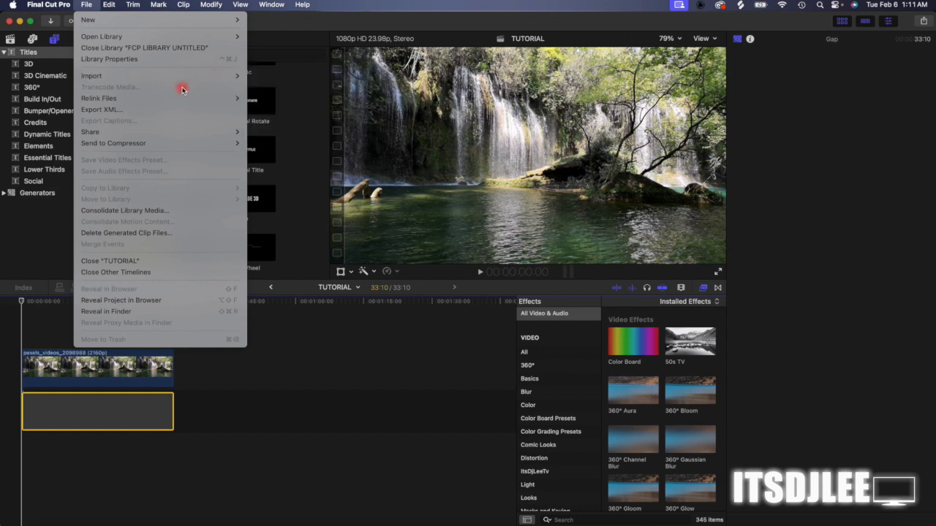
mouse_move(179, 98)
mouse_move(183, 143)
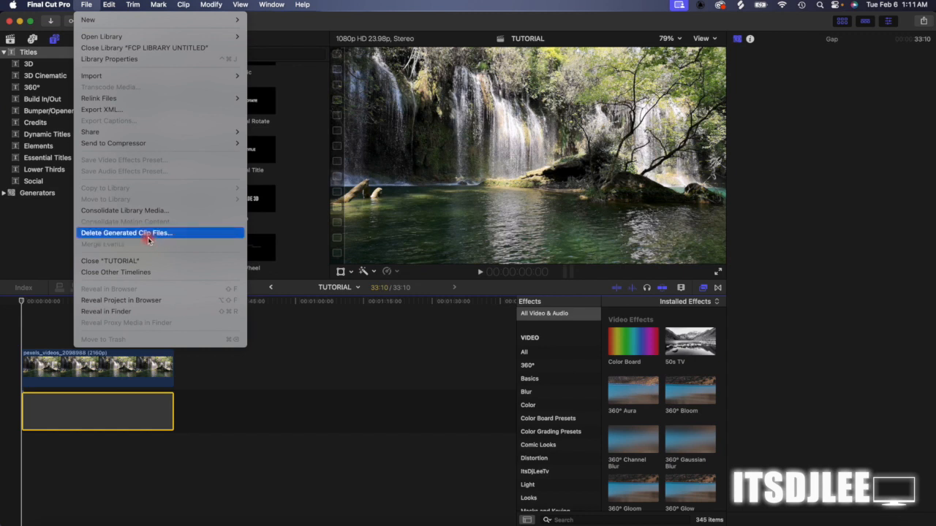
click(165, 306)
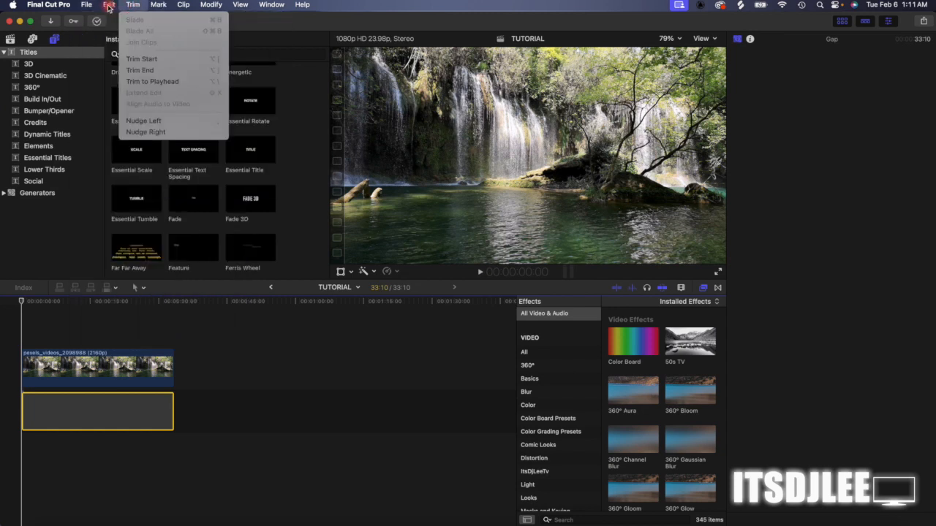
Step: Look over the editing commands, including Add Cross Dissolve and the Keyframes options, without applying any of them
mouse_move(109, 5)
click(110, 26)
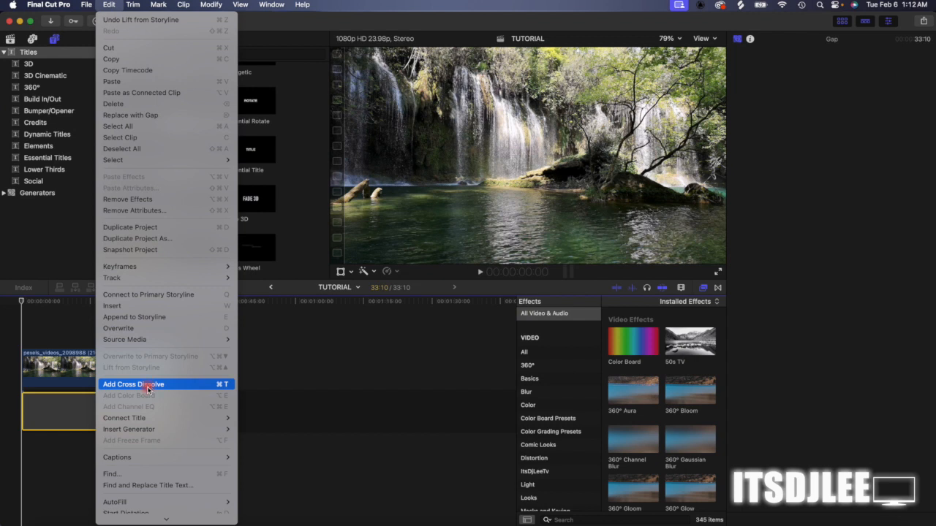
scroll(147, 387, down, 1)
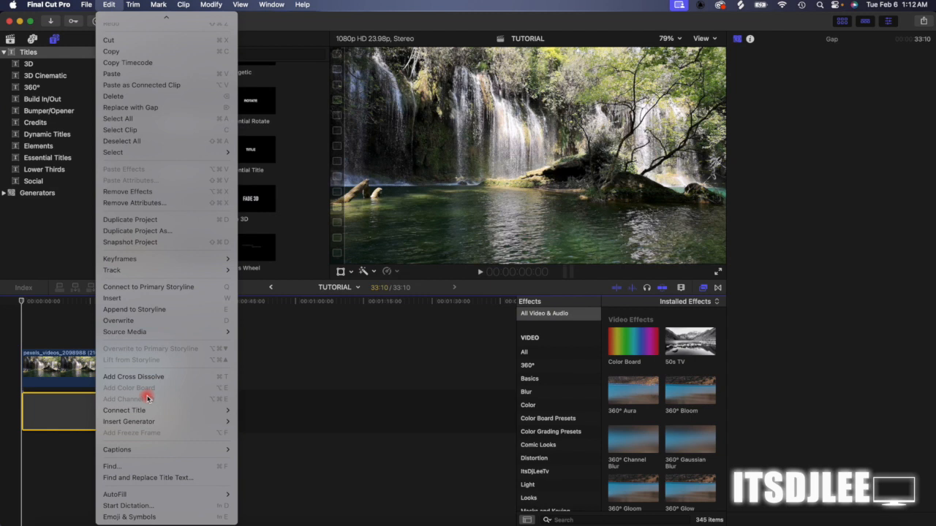
mouse_move(141, 4)
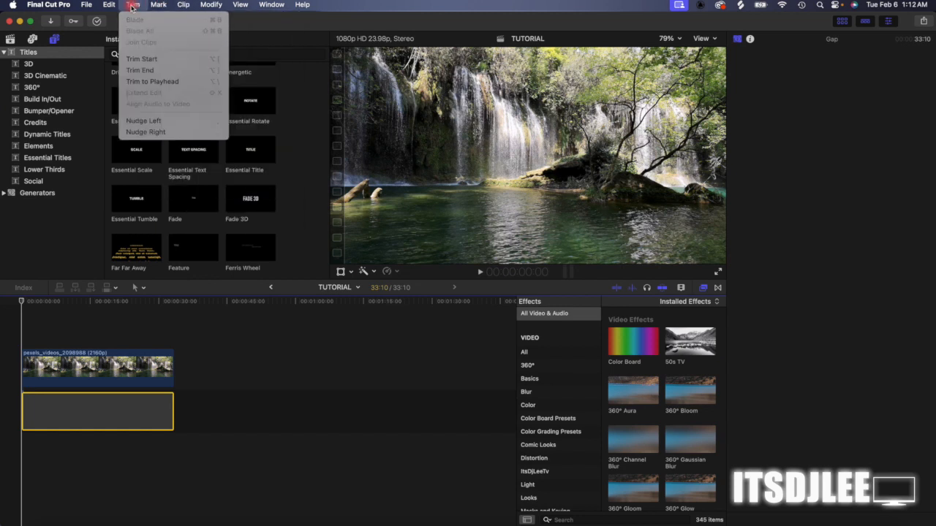
mouse_move(111, 4)
mouse_move(140, 265)
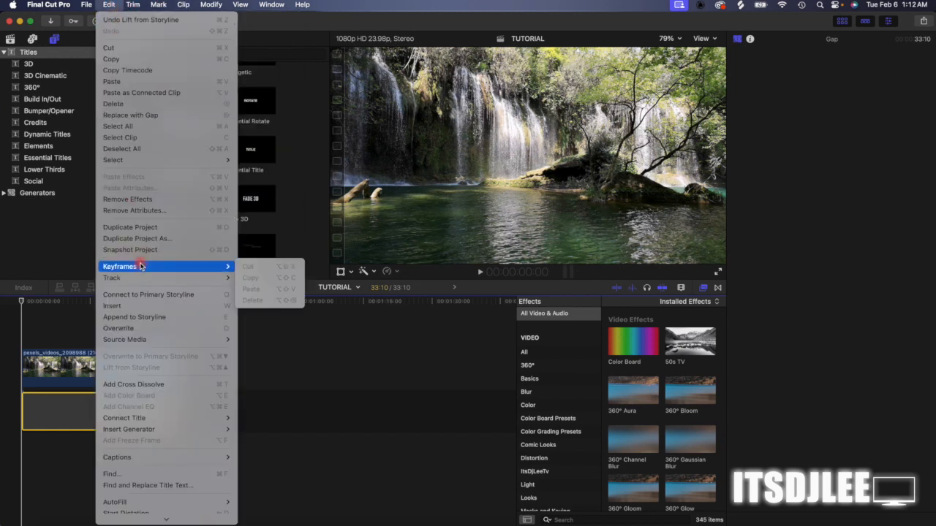
scroll(140, 265, down, 1)
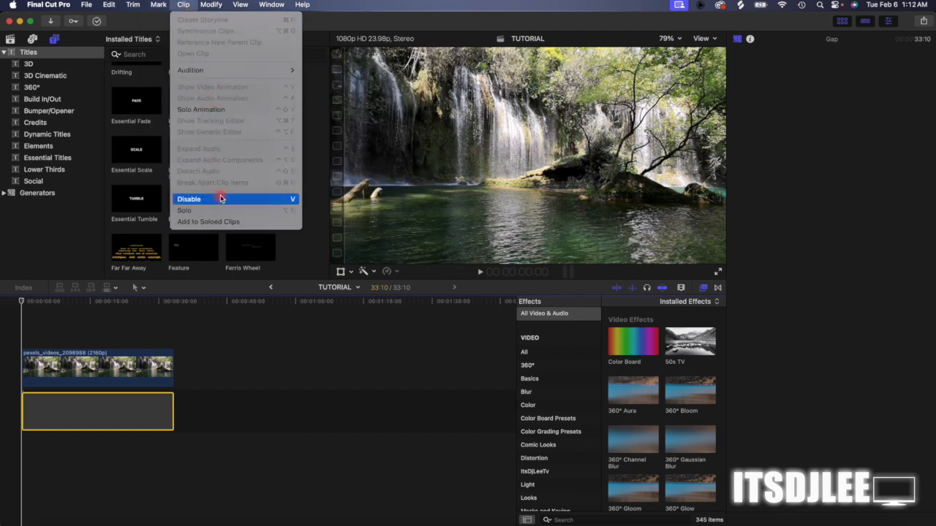
Step: Examine the modify, view and window commands, including Adjust Volume, Show in Event Viewer, Show in Workspace and Show in Secondary Display
mouse_move(218, 4)
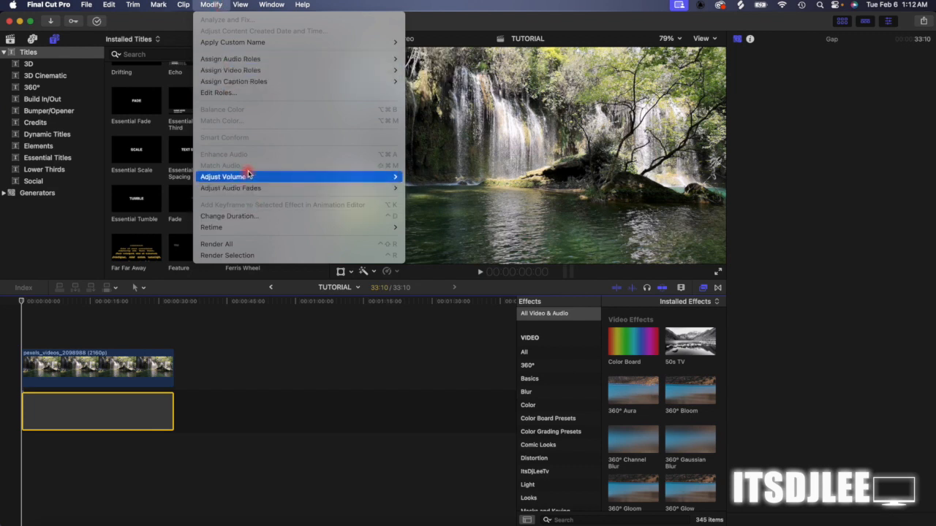
mouse_move(248, 174)
mouse_move(251, 3)
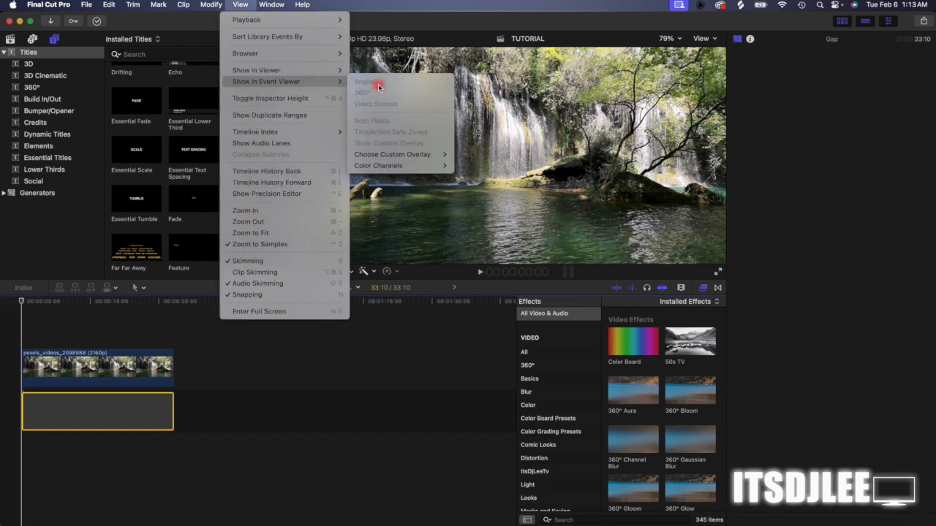
mouse_move(285, 9)
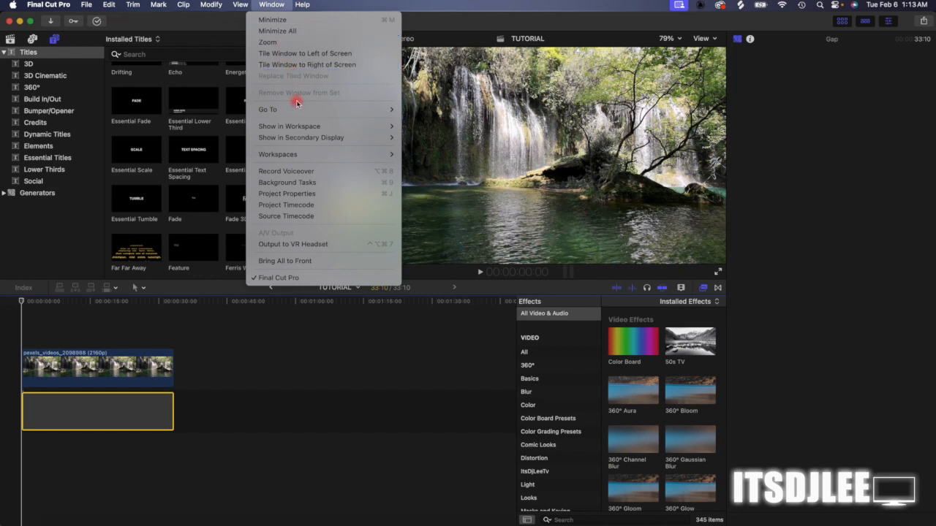
mouse_move(296, 130)
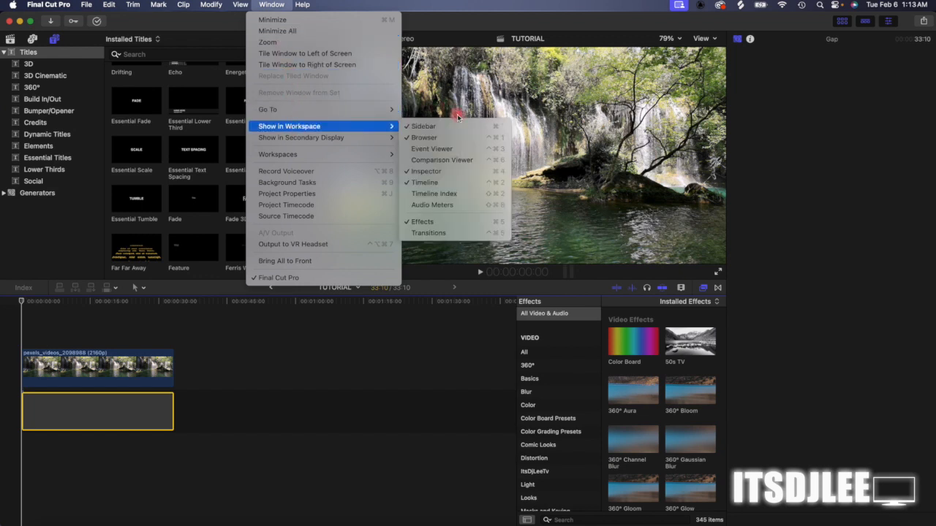
mouse_move(348, 137)
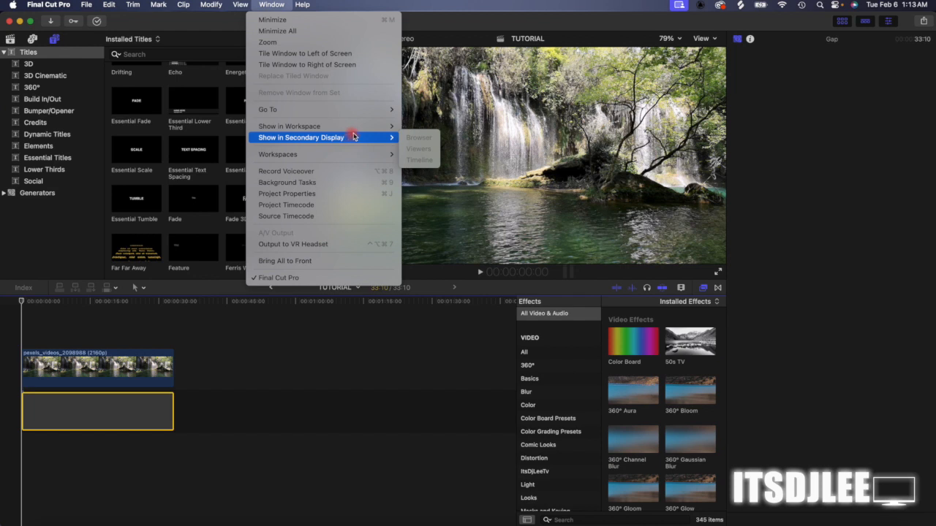
mouse_move(347, 159)
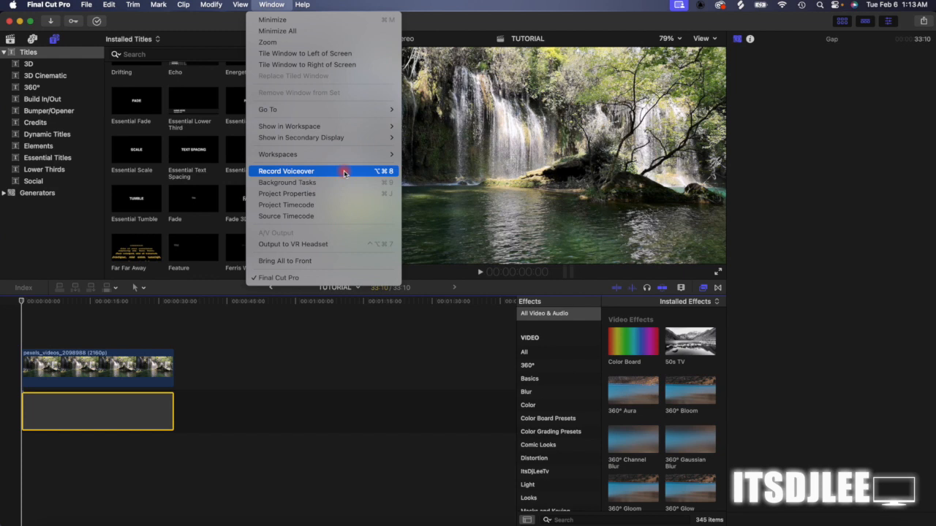
Step: Open Record Voiceover, look over its input, monitor, gain, event and role options, and close it without recording
click(293, 173)
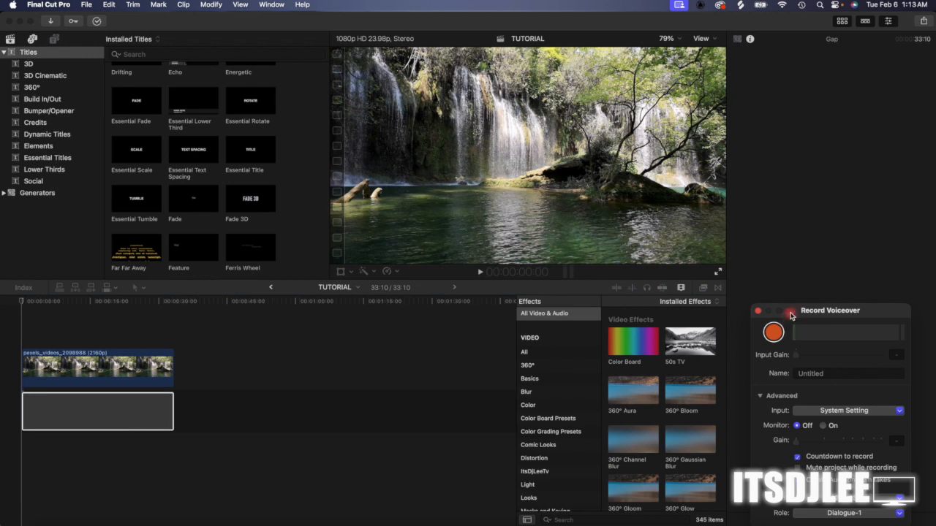
drag(787, 329, 634, 132)
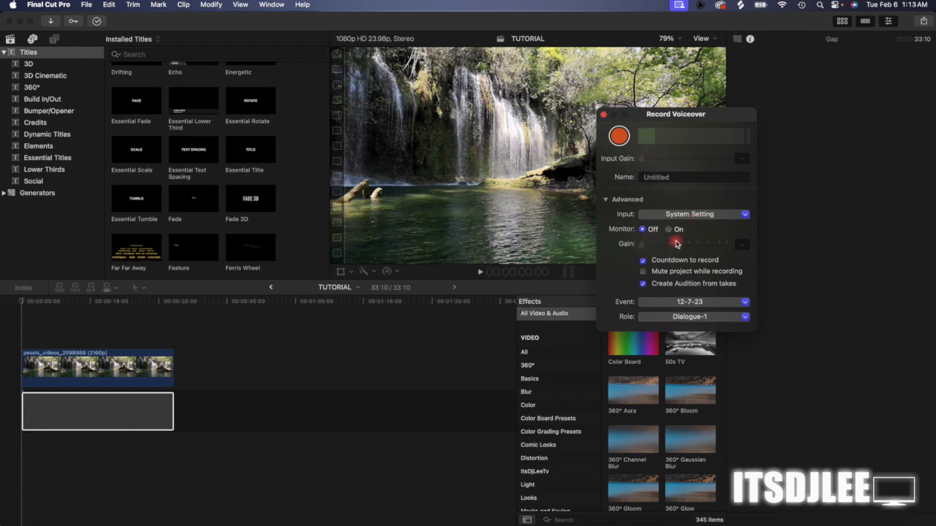
click(389, 186)
click(653, 285)
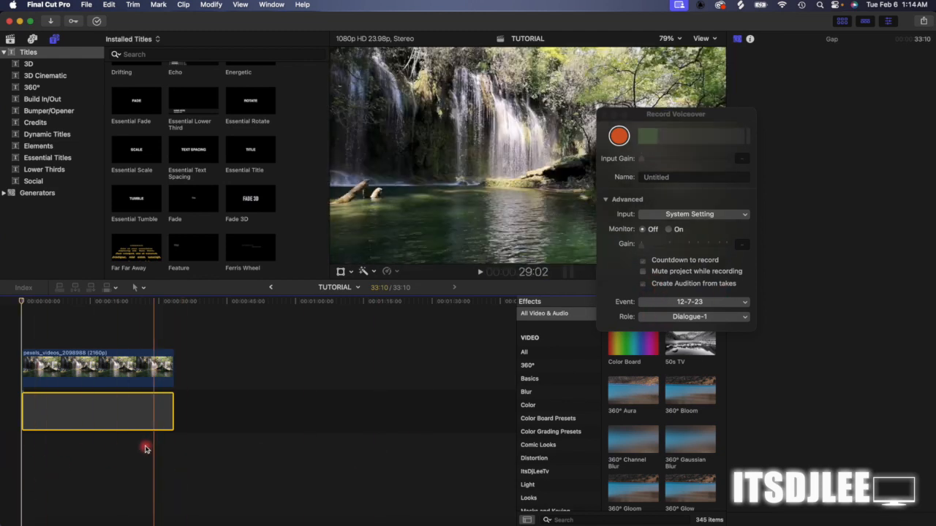
click(604, 117)
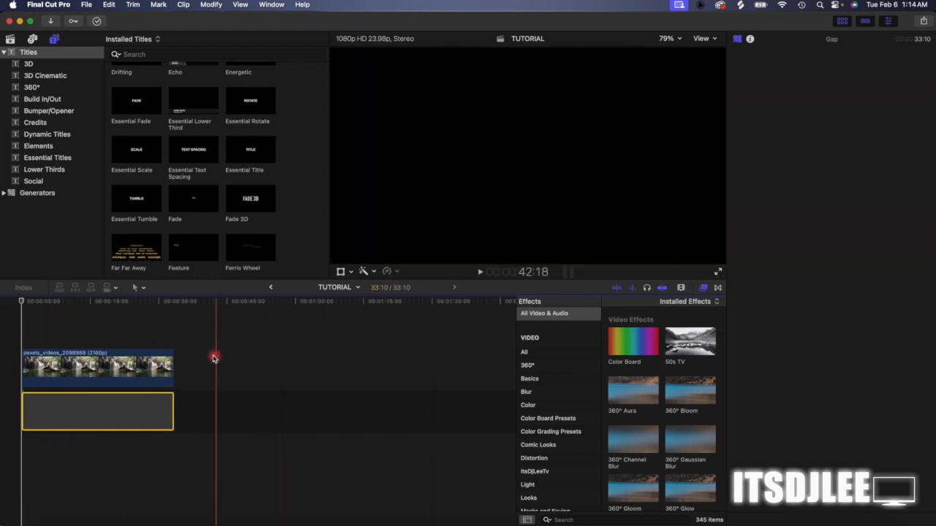
Step: Switch to Splice, browse the liked sounds and preview StreamWater_S08AM.60.wav for the waterfall clip
click(129, 354)
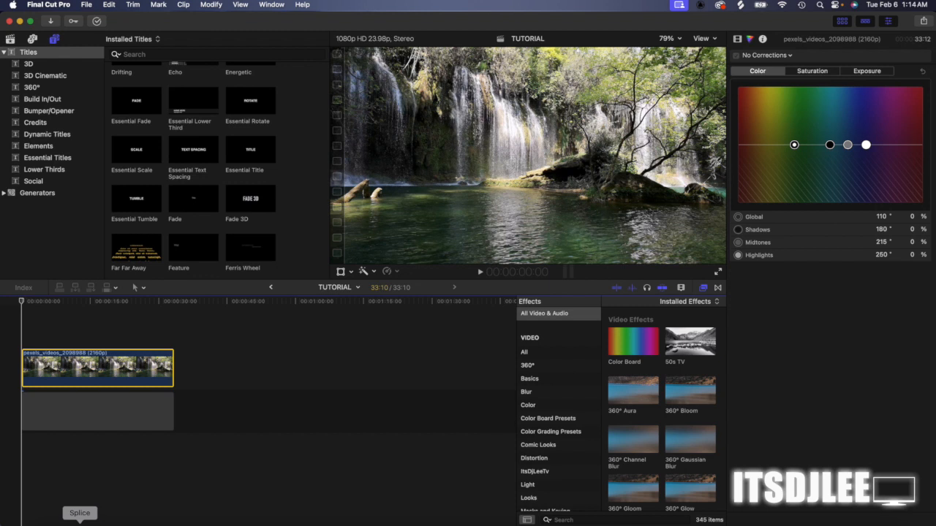
click(80, 522)
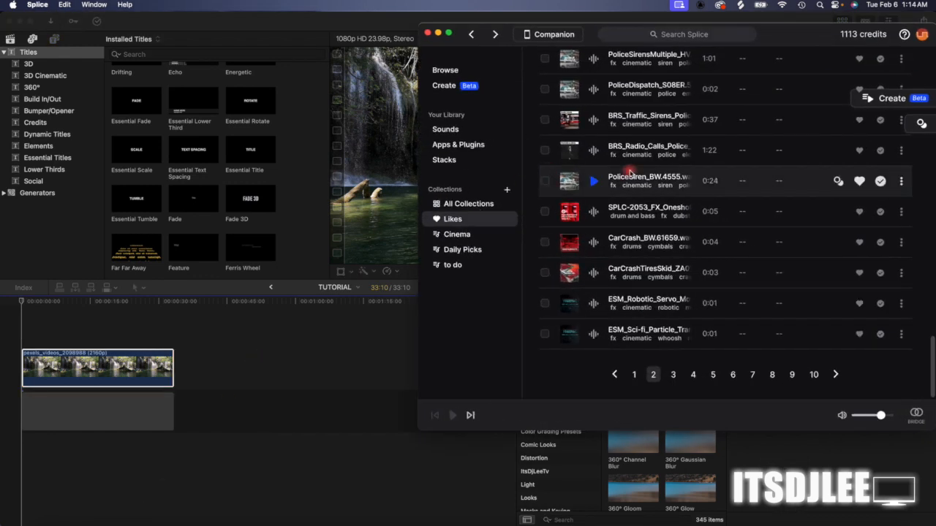
scroll(631, 172, up, 20)
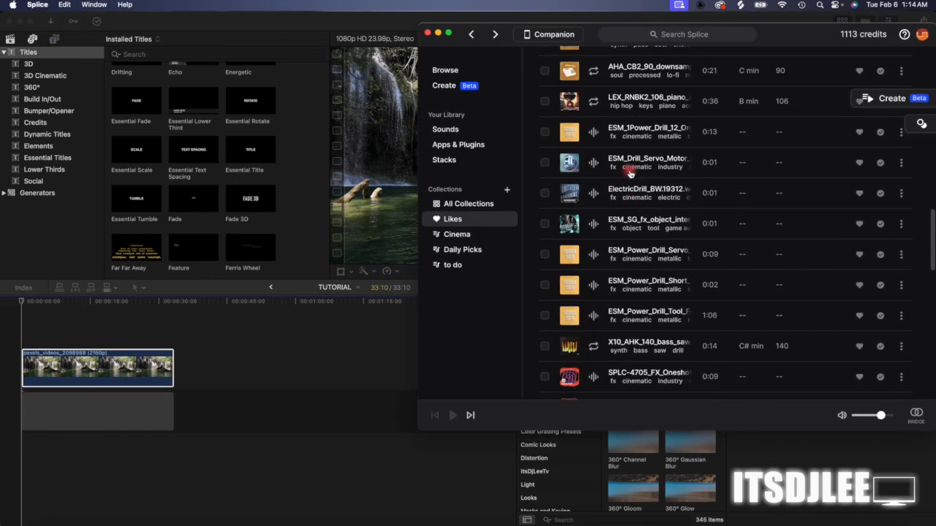
scroll(632, 186, down, 10)
scroll(618, 209, up, 5)
click(592, 150)
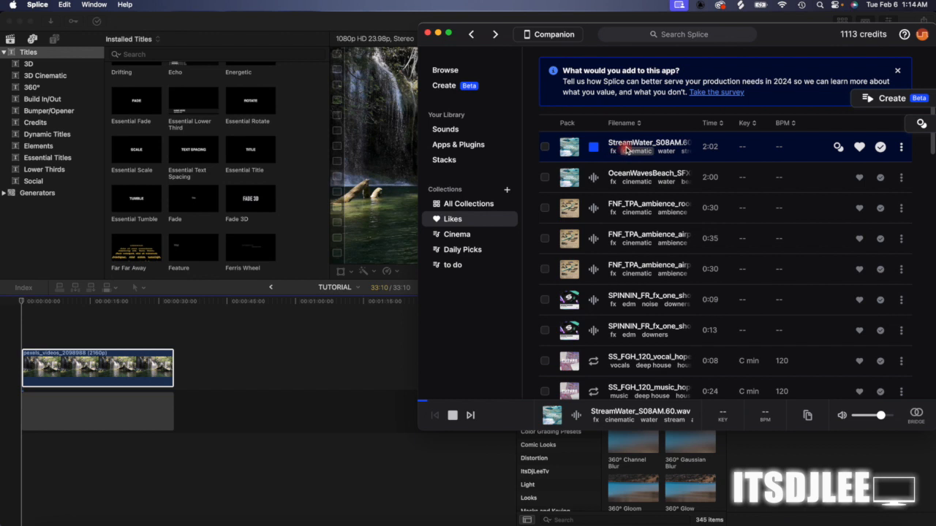
Step: Add the StreamWater_S08AM.60 sound to the Final Cut Pro timeline beneath the gap, starting at the beginning of the project
drag(632, 146, 58, 447)
click(208, 445)
drag(207, 443, 173, 443)
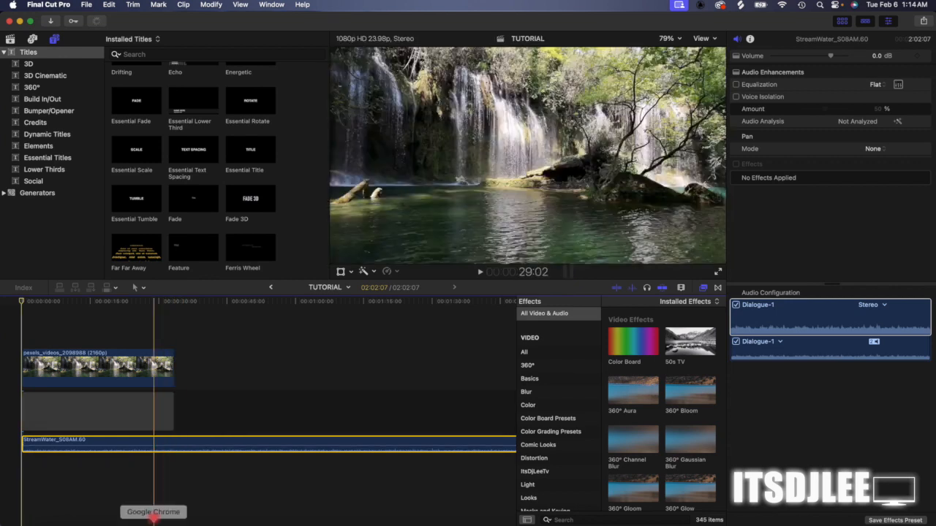
Step: Return to Splice, preview the OceanWavesBeach sound and browse the rest of the current page of liked sounds
key(super+Tab)
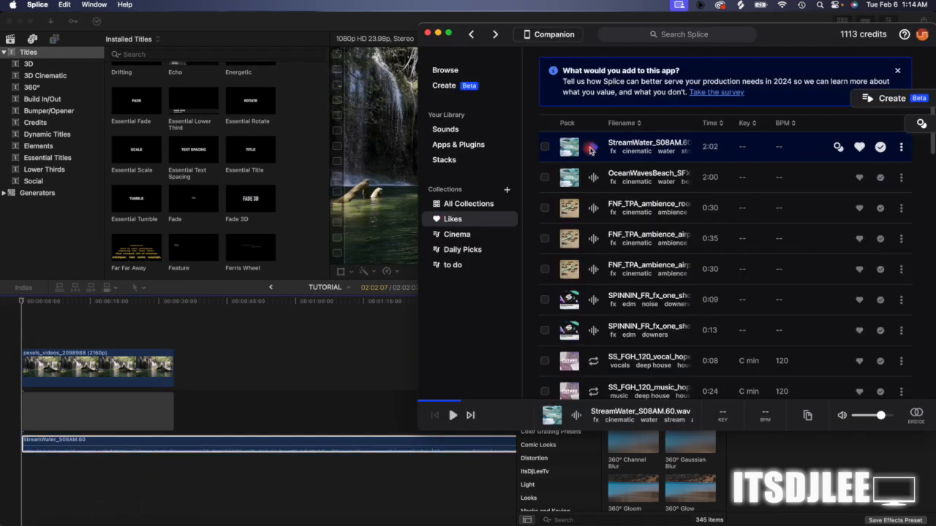
click(594, 177)
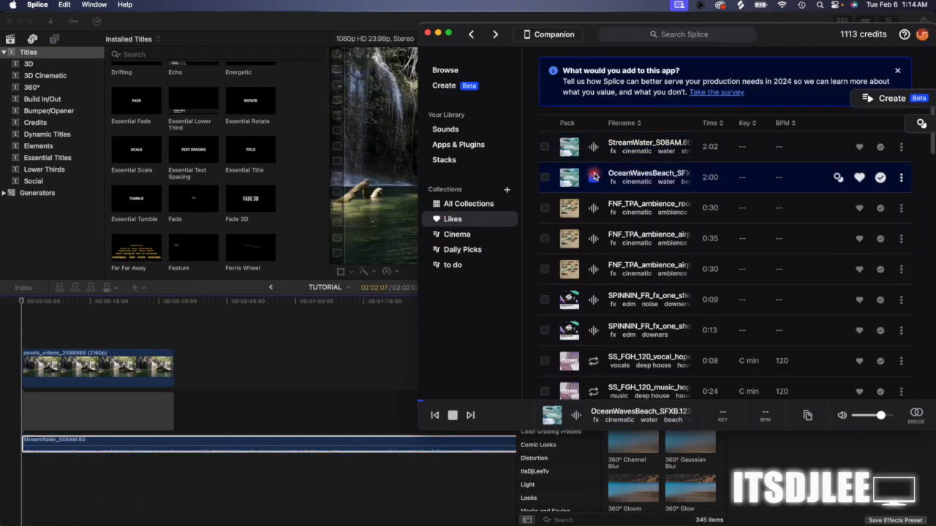
click(594, 177)
scroll(629, 271, down, 6)
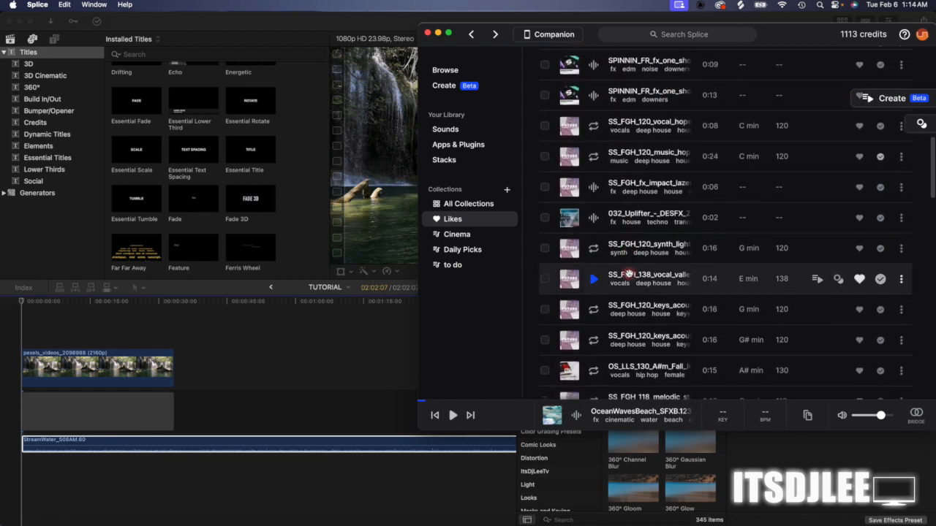
scroll(629, 274, down, 10)
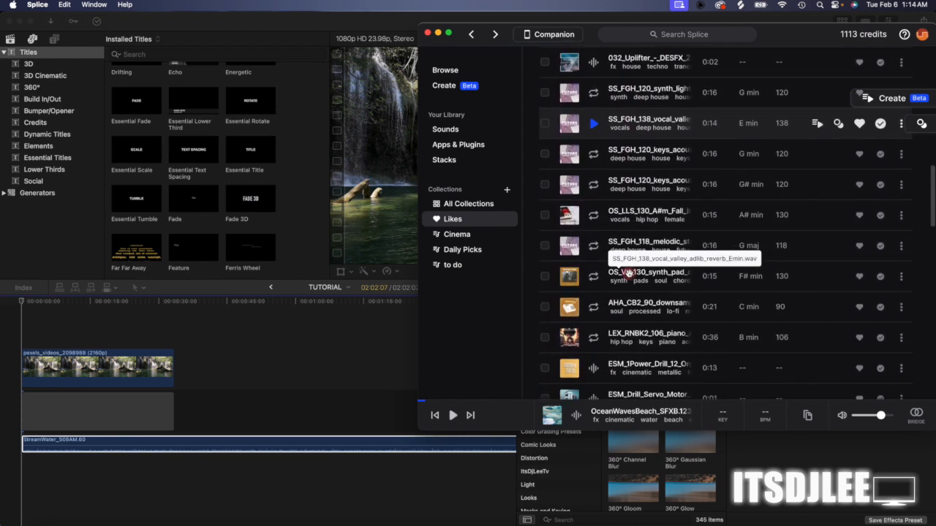
scroll(629, 272, down, 10)
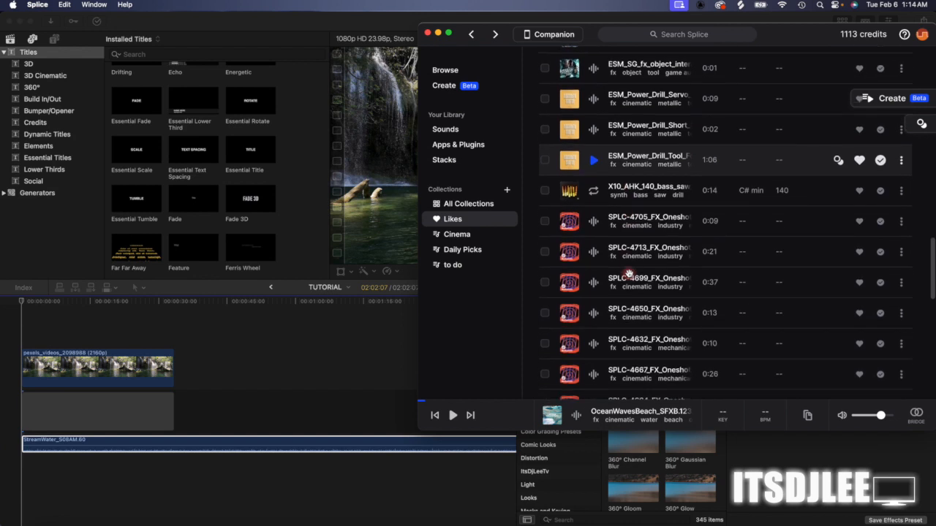
scroll(627, 270, down, 10)
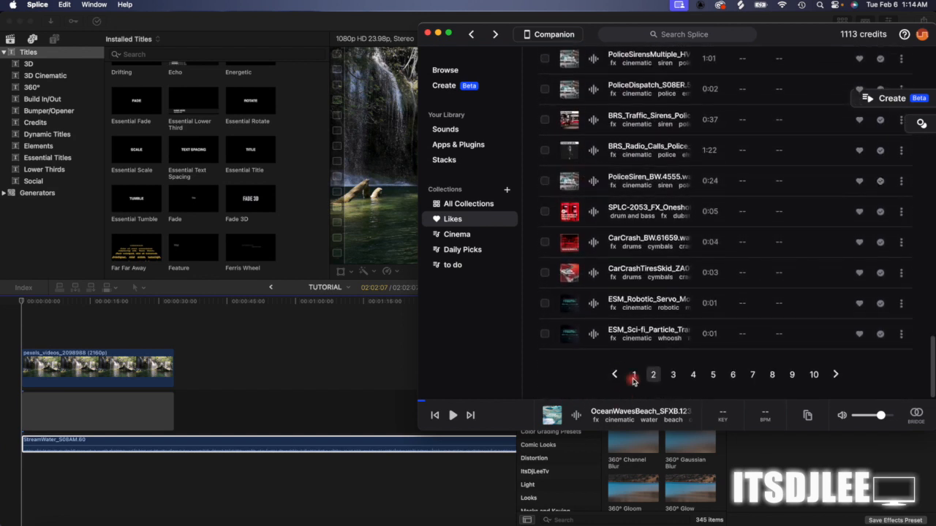
Step: Go to page 1 of the liked sounds and preview the OceanWavesNearCliff and CaveWaterFlow water sounds
click(633, 376)
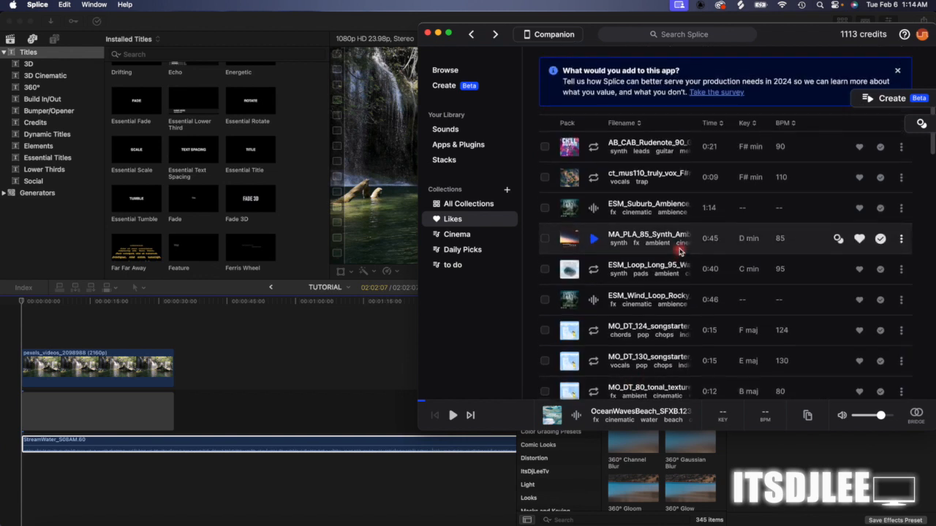
scroll(678, 255, down, 4)
scroll(679, 257, down, 8)
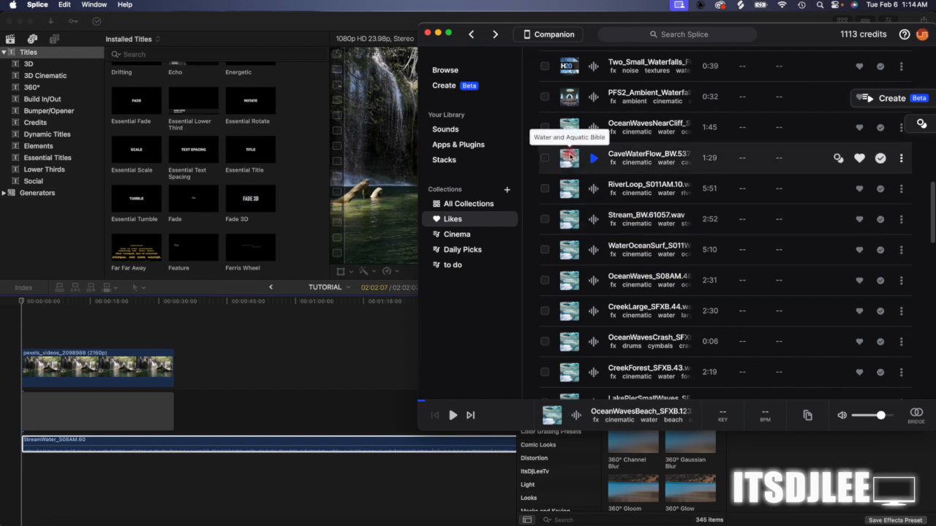
click(593, 127)
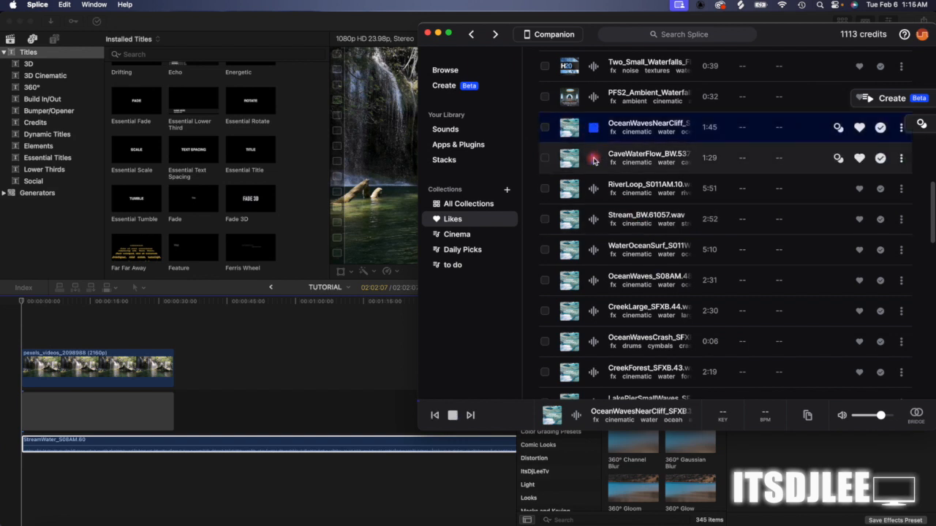
click(594, 161)
click(594, 130)
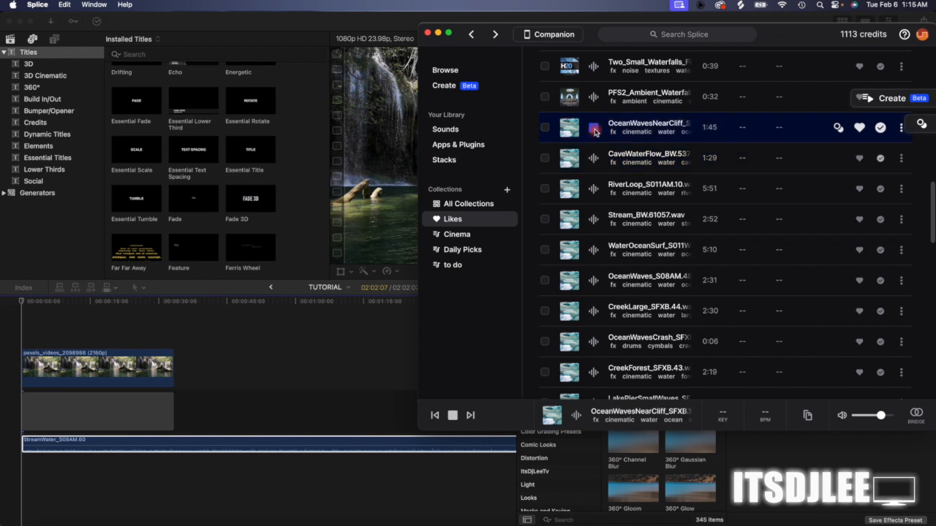
Step: Preview the RiverLoop, Stream, WaterOceanSurf, OceanWaves and CreekLarge sounds in the liked sounds
click(595, 191)
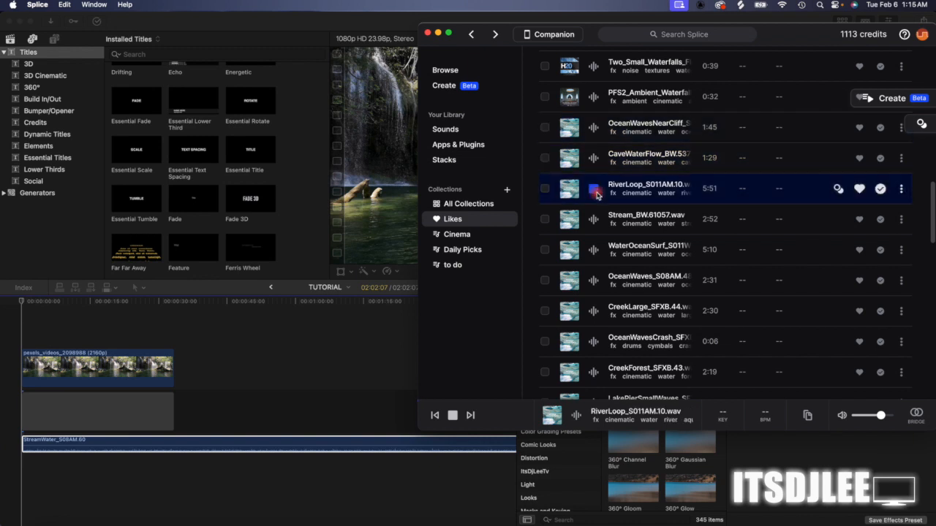
click(594, 220)
click(594, 250)
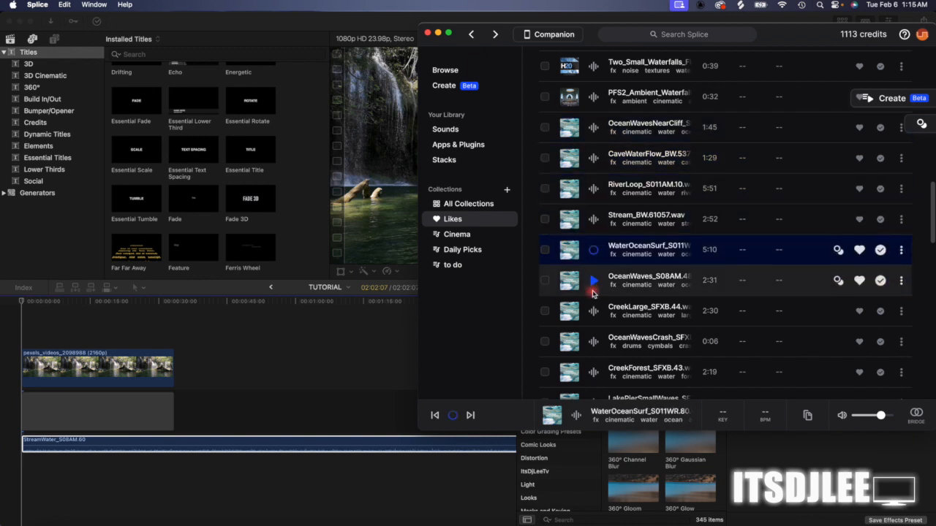
click(593, 282)
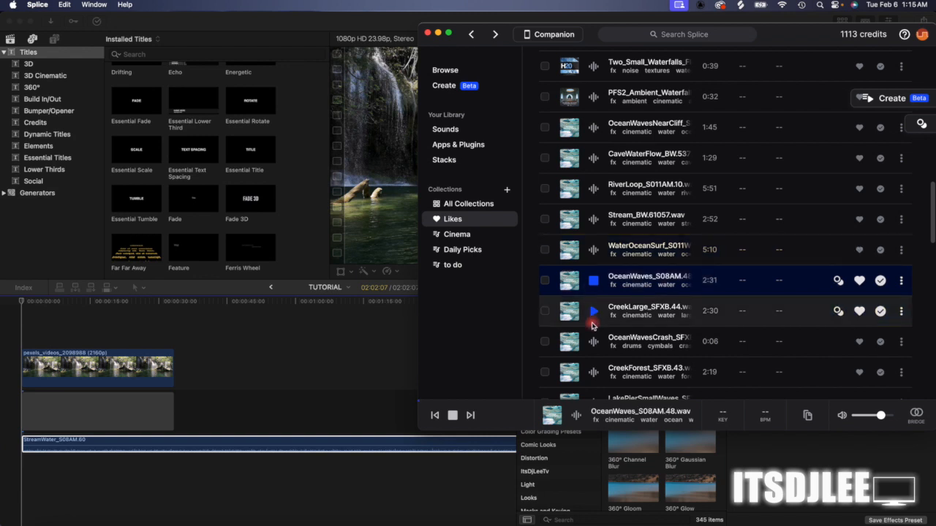
click(593, 313)
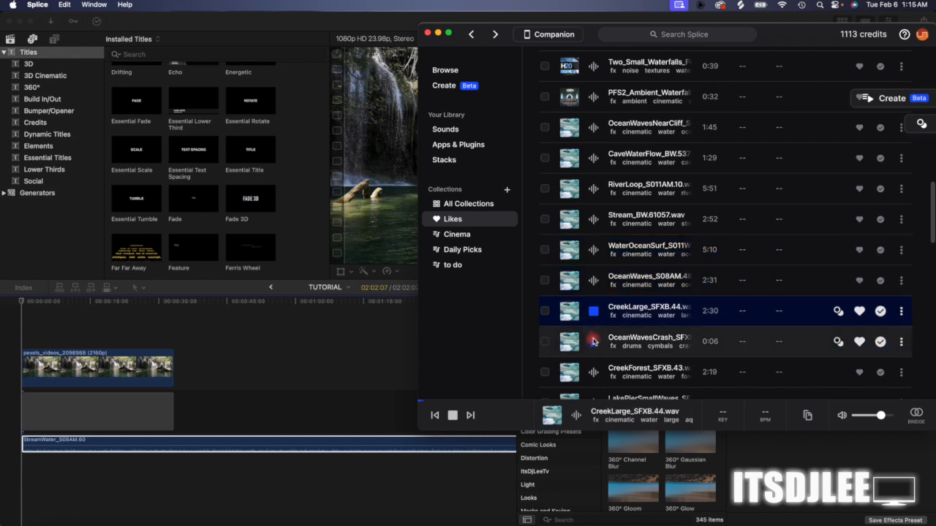
Step: Preview CaveWaterFlow_BW.53726 and add it to the Final Cut Pro timeline below the StreamWater sound, aligned with the start of the project
click(594, 158)
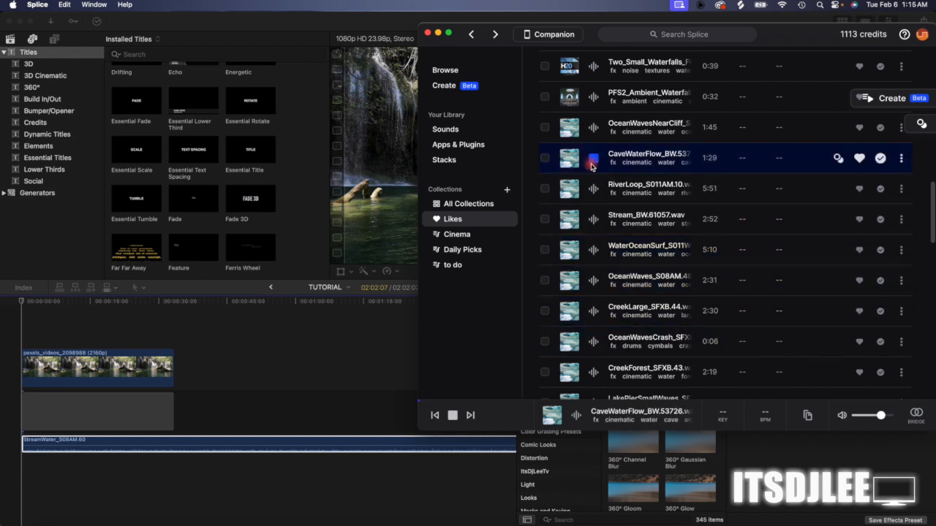
drag(653, 148, 60, 484)
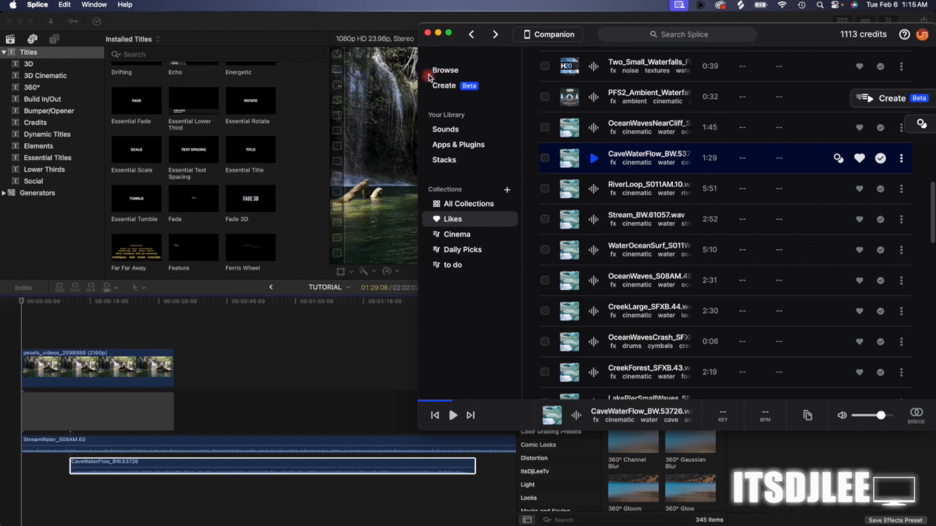
click(376, 30)
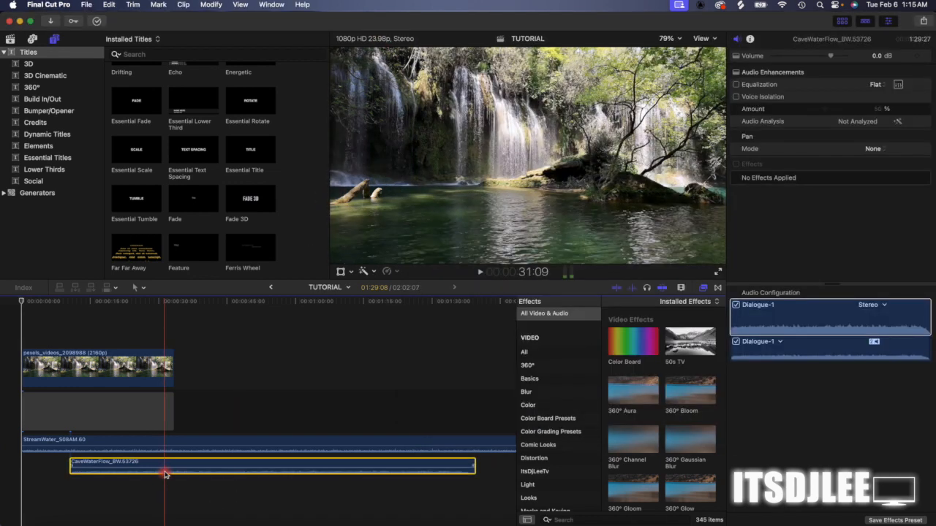
drag(167, 468, 58, 469)
Step: Blade the StreamWater and CaveWaterFlow sounds and the gap at the end of the waterfall clip
key(b)
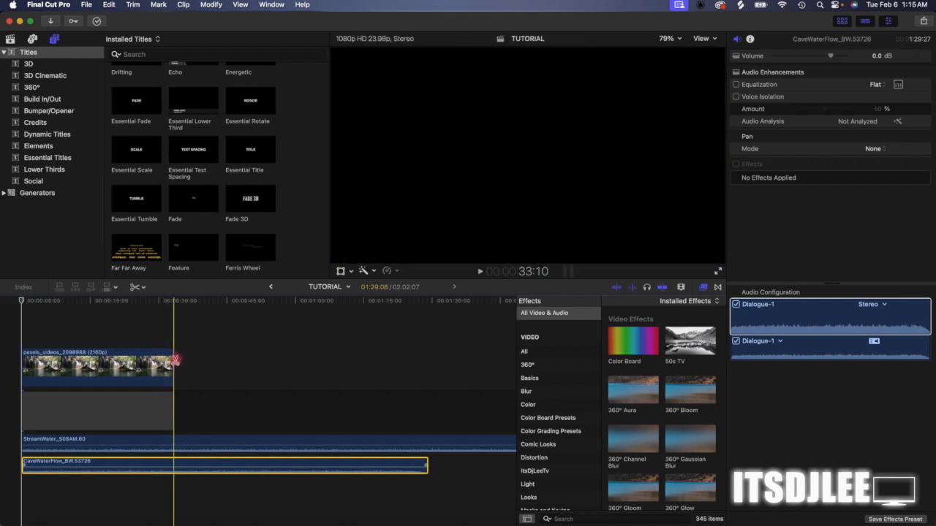
key(a)
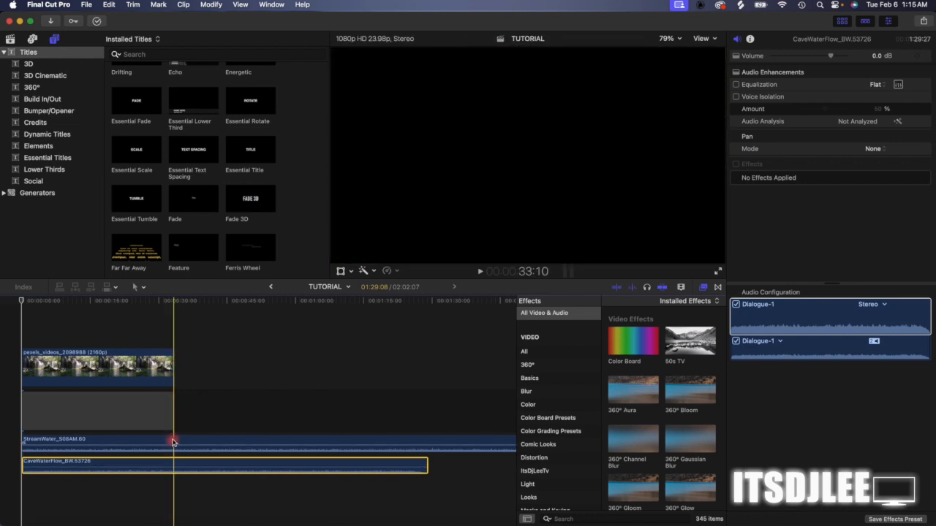
key(b)
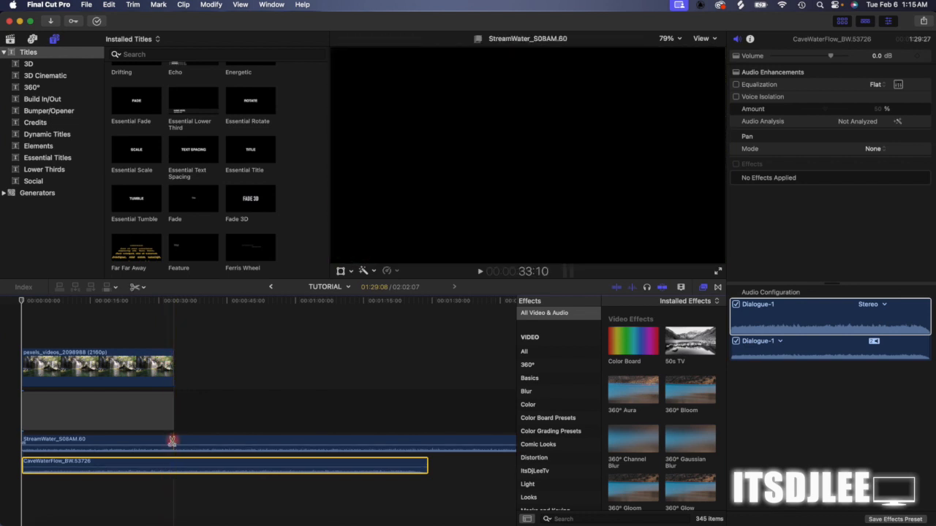
click(172, 441)
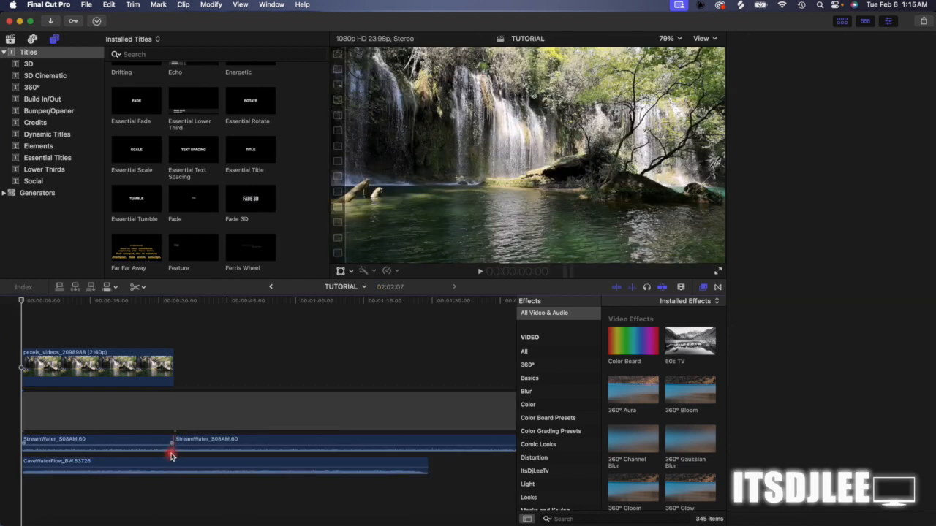
click(171, 464)
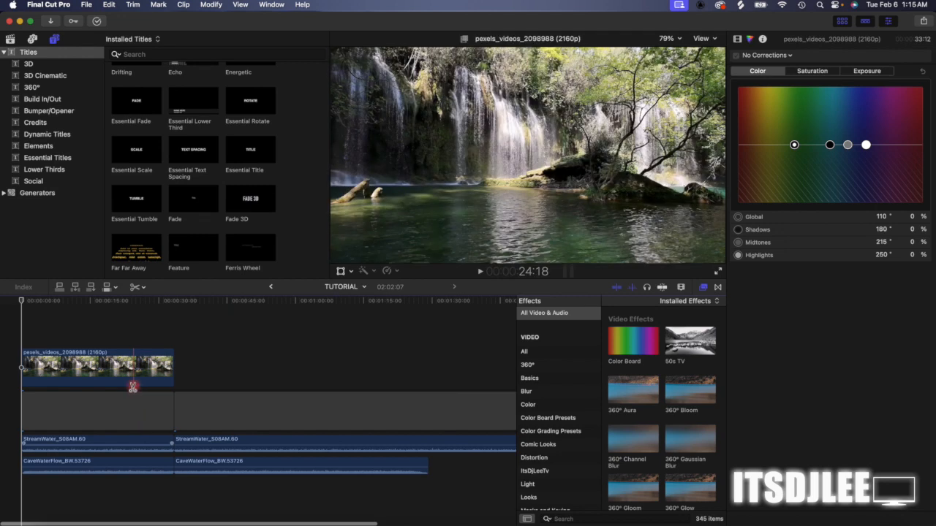
Step: Check the cuts closely, then delete the gap section past the end of the waterfall clip together with its attached water sounds
key(super+equal)
key(super+equal)
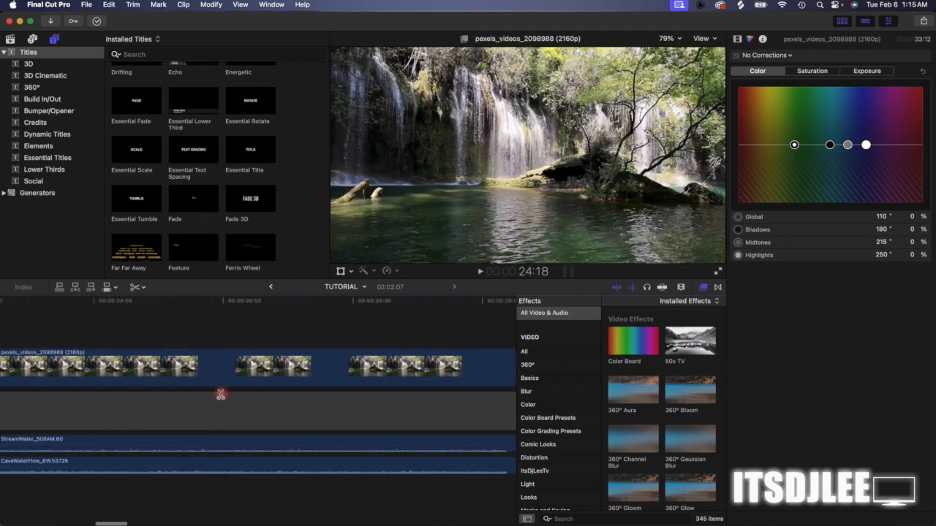
key(super+minus)
scroll(221, 395, right, 6)
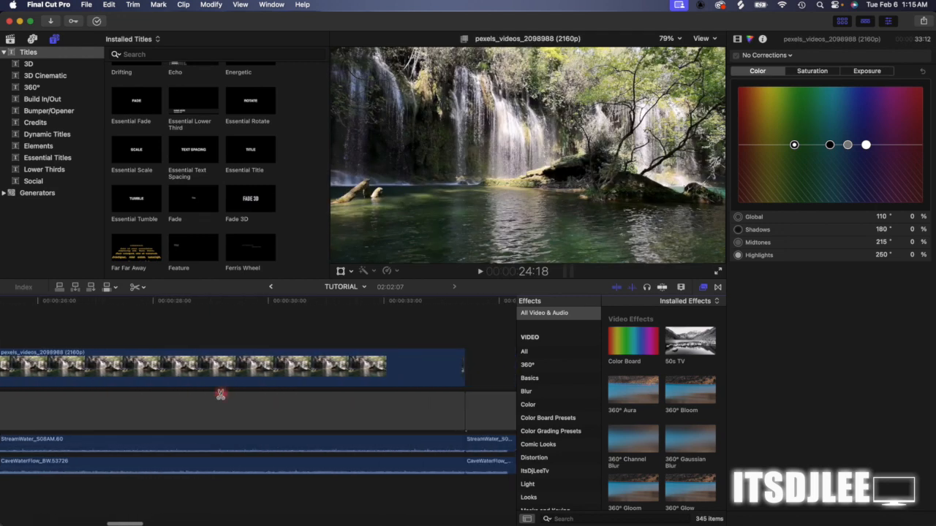
key(shift+z)
scroll(318, 393, left, 5)
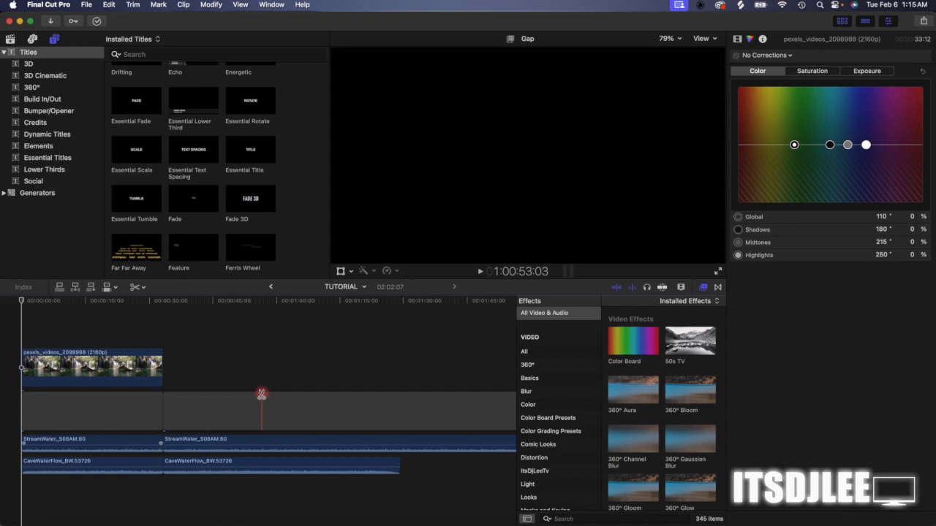
key(a)
click(229, 414)
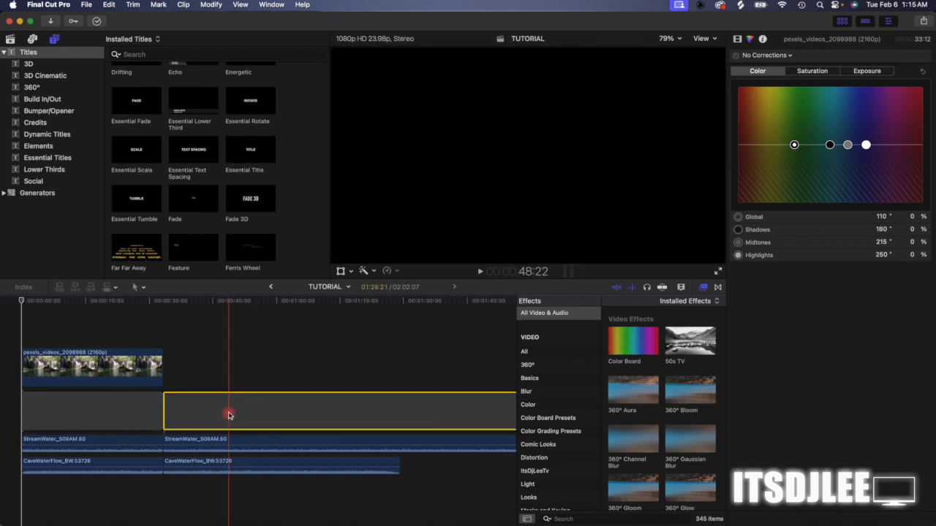
key(Delete)
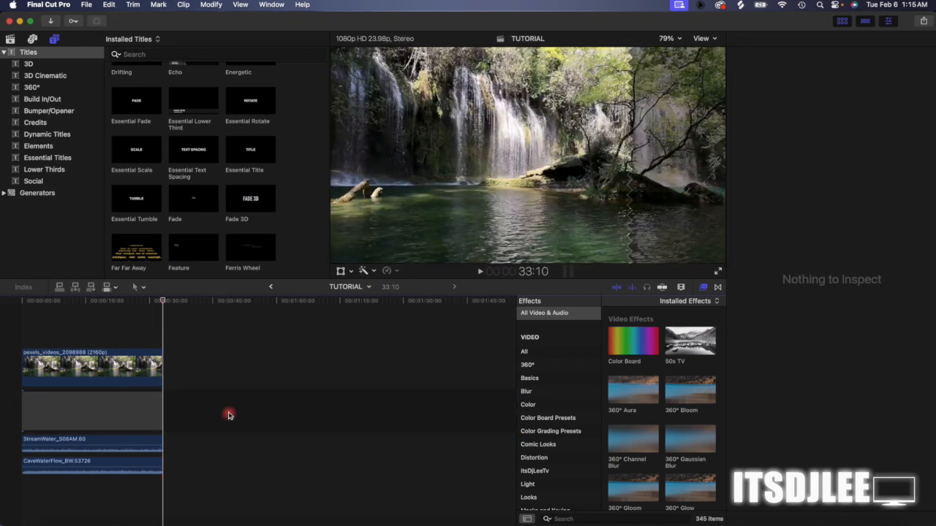
key(super+z)
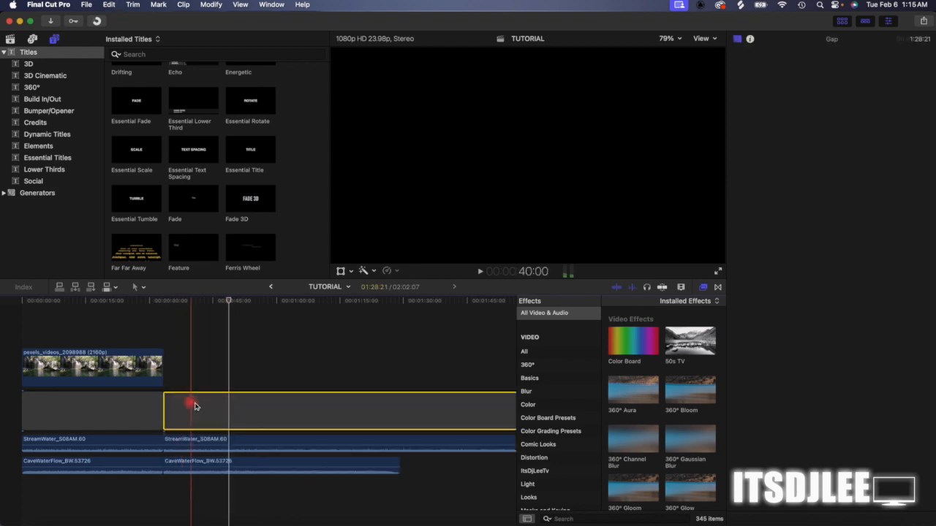
key(Delete)
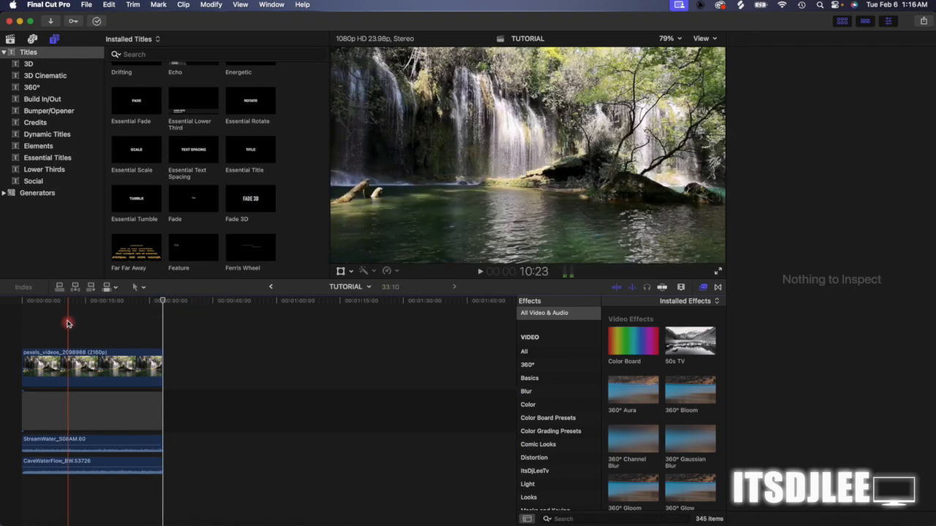
Step: Play the project from the start while lowering StreamWater_S08AM.60 to -10 dB and reducing the CaveWaterFlow volume, and show StreamWater's audio settings
click(3, 300)
key(super+6)
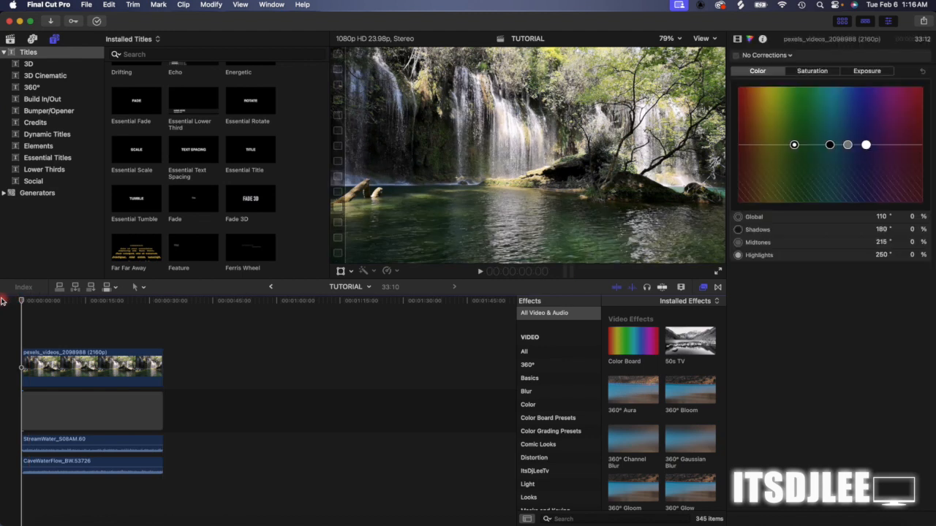
key(space)
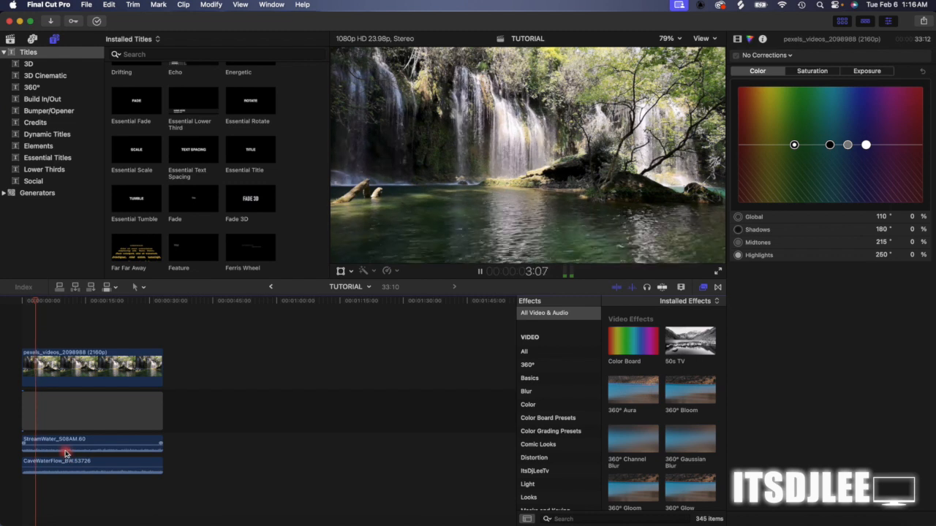
drag(63, 444, 62, 447)
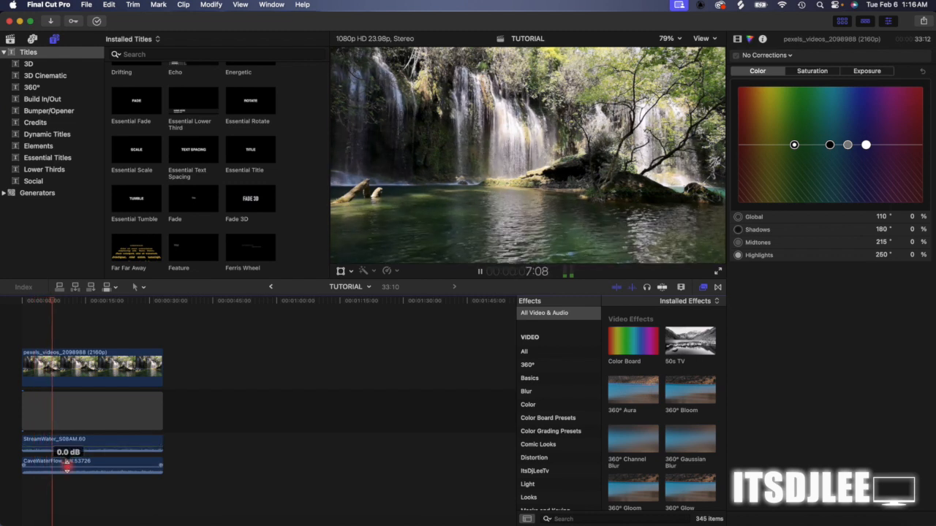
drag(67, 468, 67, 471)
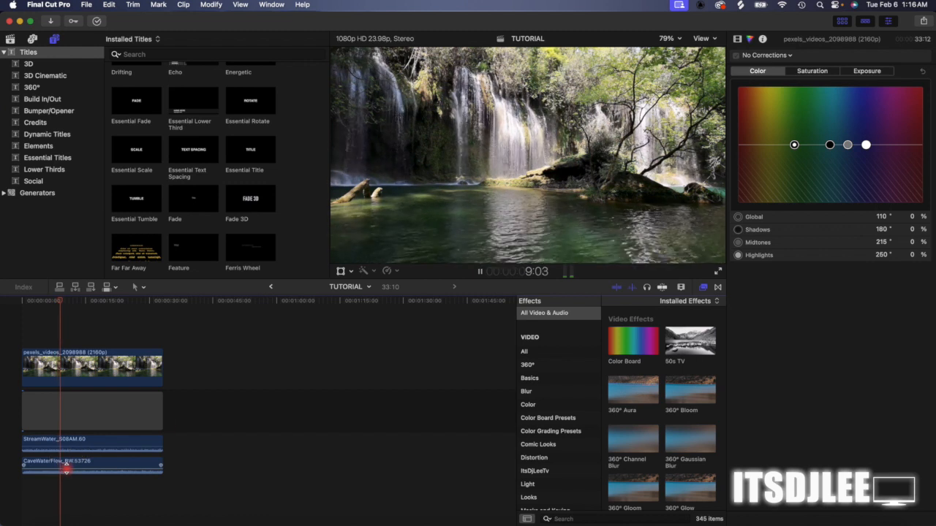
click(738, 40)
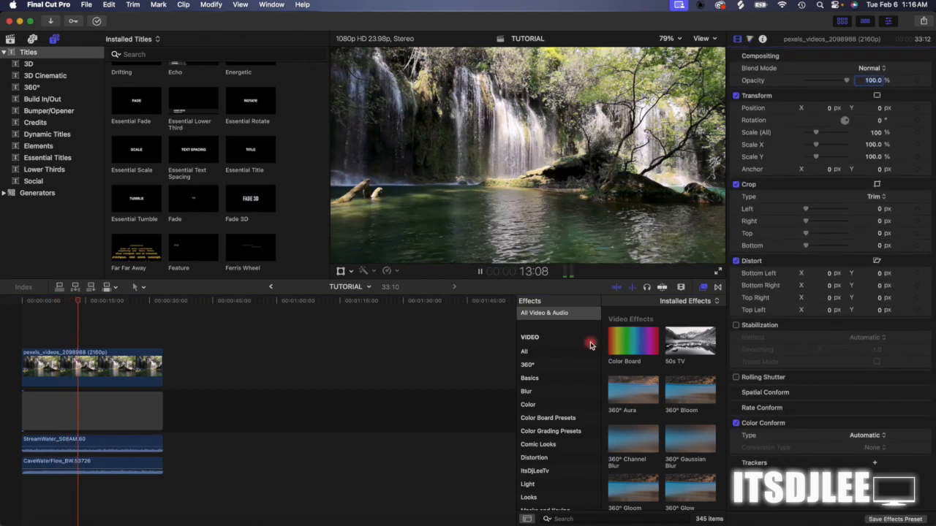
click(125, 443)
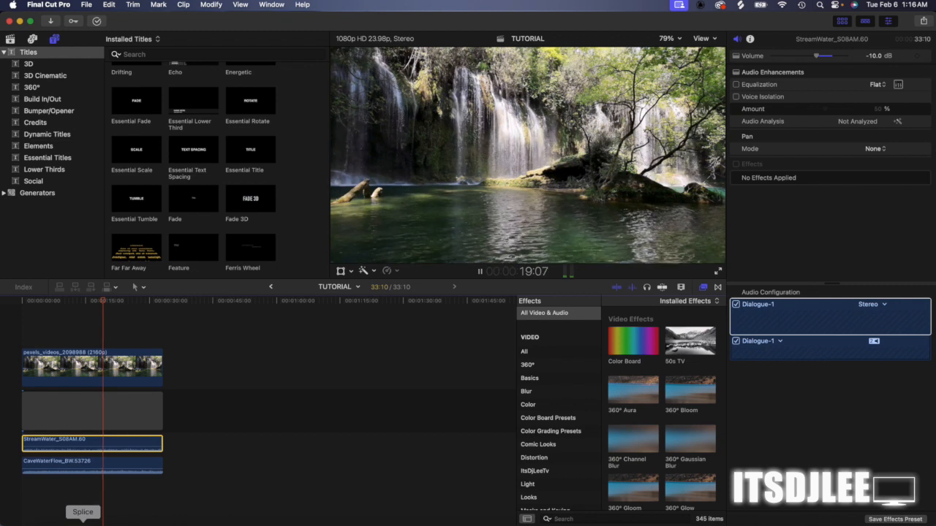
Step: Switch back to Splice and preview the liked sounds from Stream_BW.61057 through OceanWaves, CreekLarge, OceanWavesCrash and CreekForest to LakePierSmallWaves
click(82, 522)
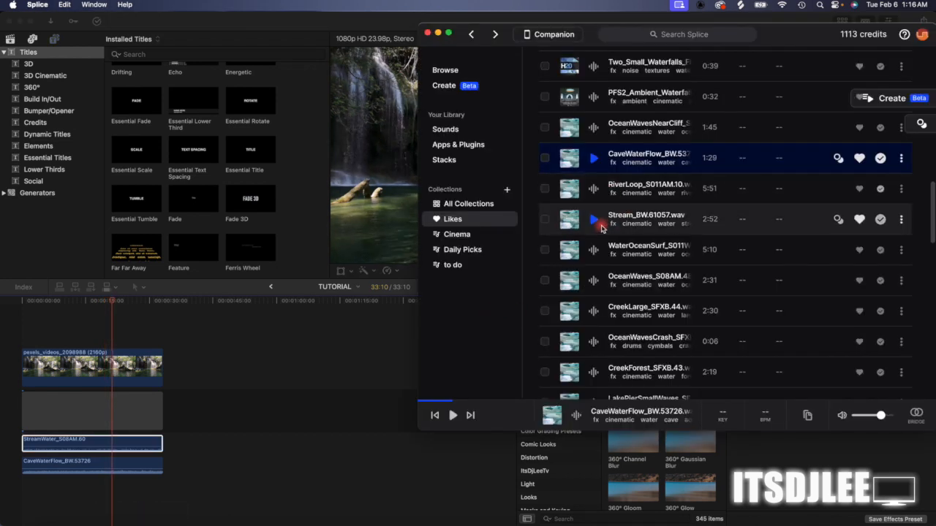
click(598, 224)
click(593, 280)
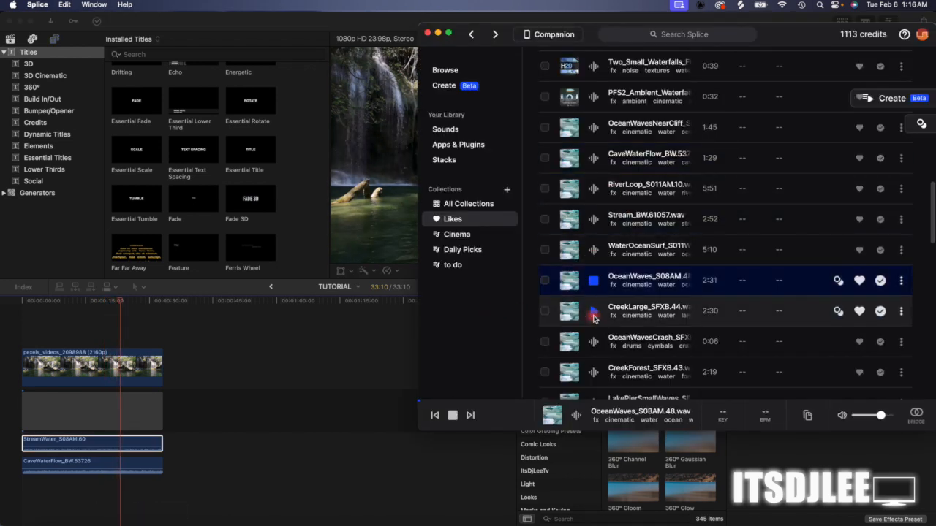
click(593, 310)
click(593, 341)
scroll(597, 300, down, 3)
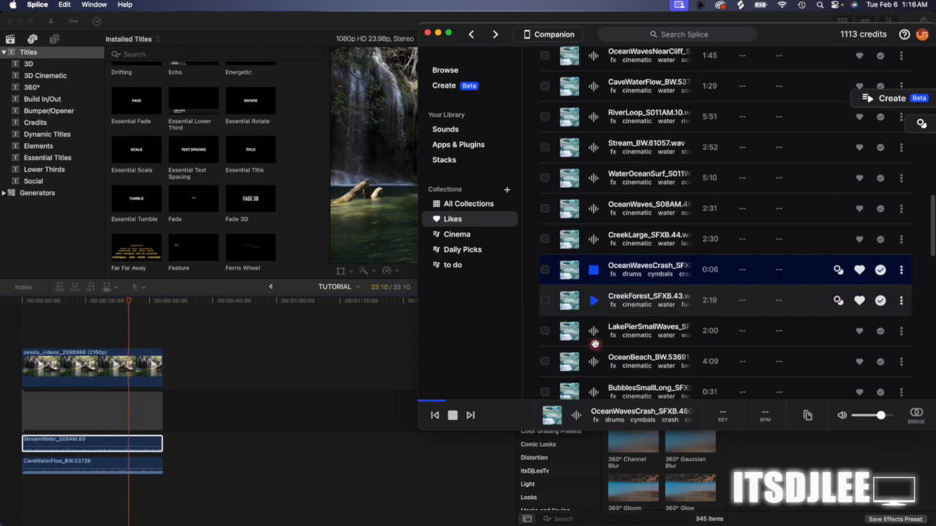
click(594, 278)
click(593, 308)
scroll(596, 293, down, 2)
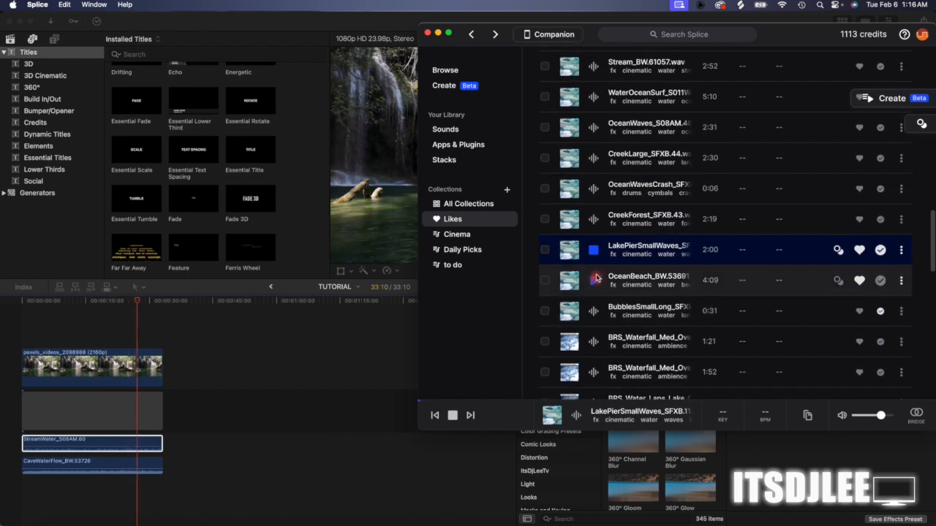
Step: Preview the OceanBeach and BubblesSmallLong sounds and the BRS waterfall, lake-lapping and underwater sounds further down the list
click(594, 281)
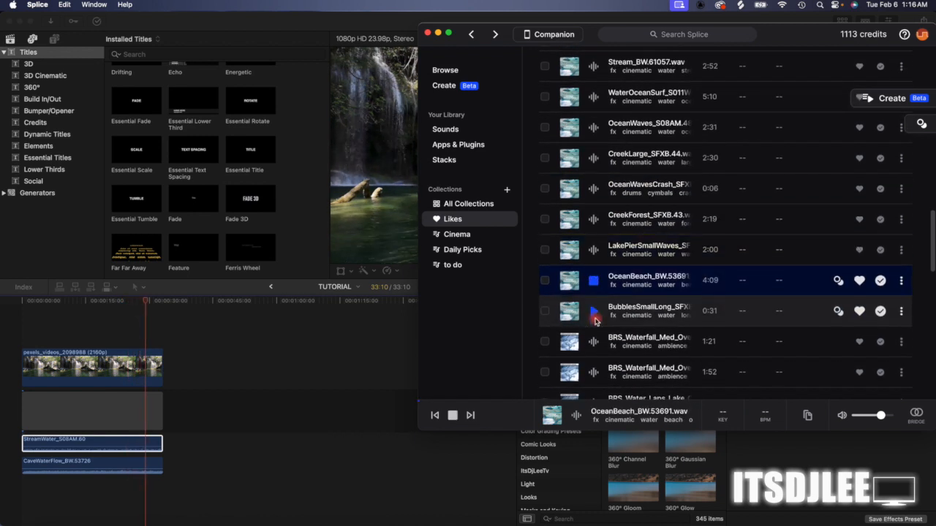
click(594, 310)
click(593, 342)
scroll(594, 344, down, 1)
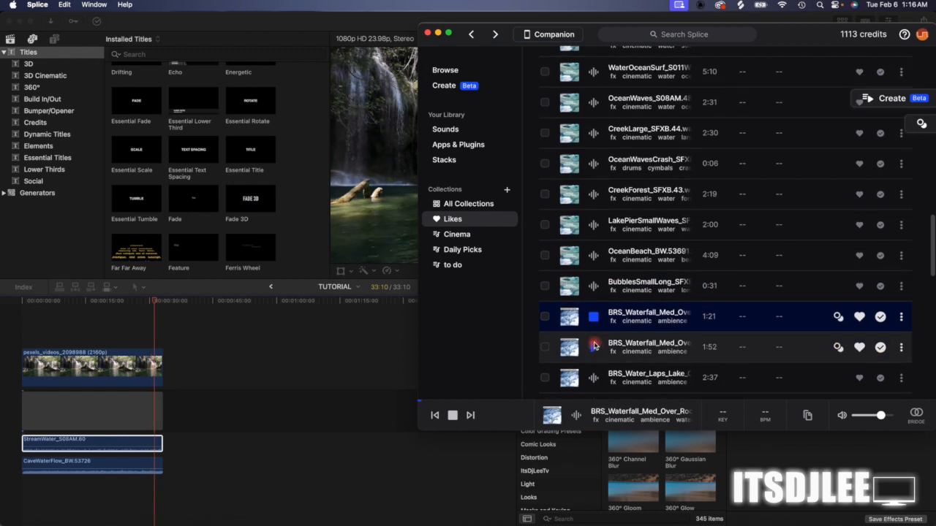
click(594, 351)
scroll(593, 350, down, 1)
click(593, 348)
scroll(595, 329, down, 2)
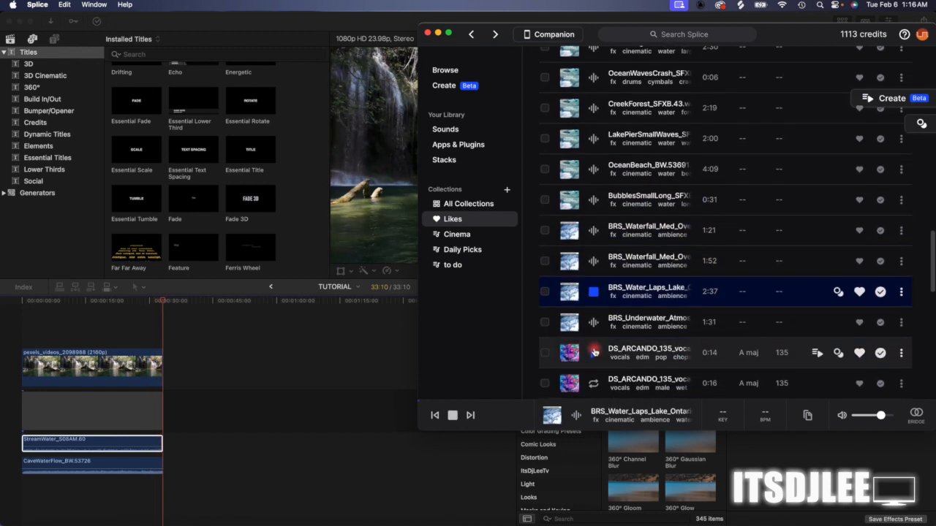
click(595, 322)
Step: Replay the liked sounds from OceanWavesNearCliff to Stream_BW.61057, and add Stream_BW.61057 to the Final Cut Pro timeline beneath the CaveWaterFlow sound
scroll(594, 325, up, 8)
click(593, 197)
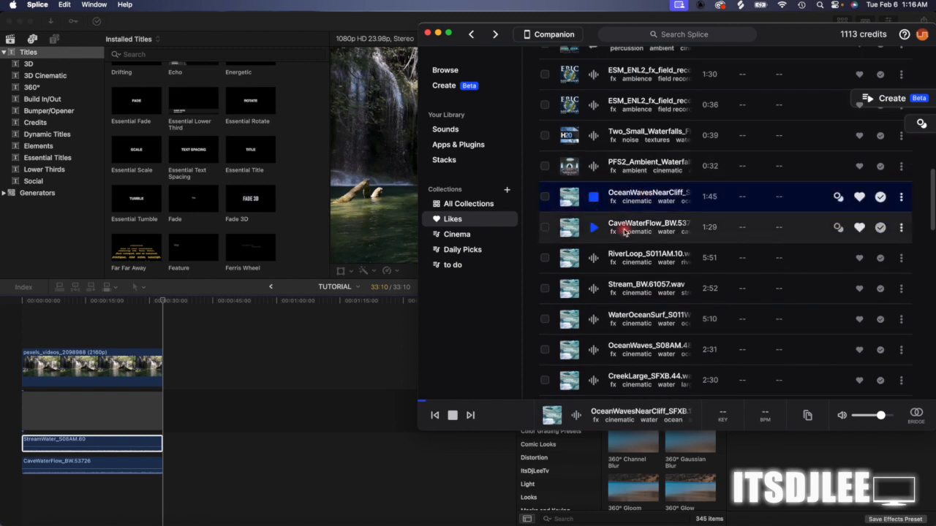
click(594, 228)
click(594, 258)
click(594, 288)
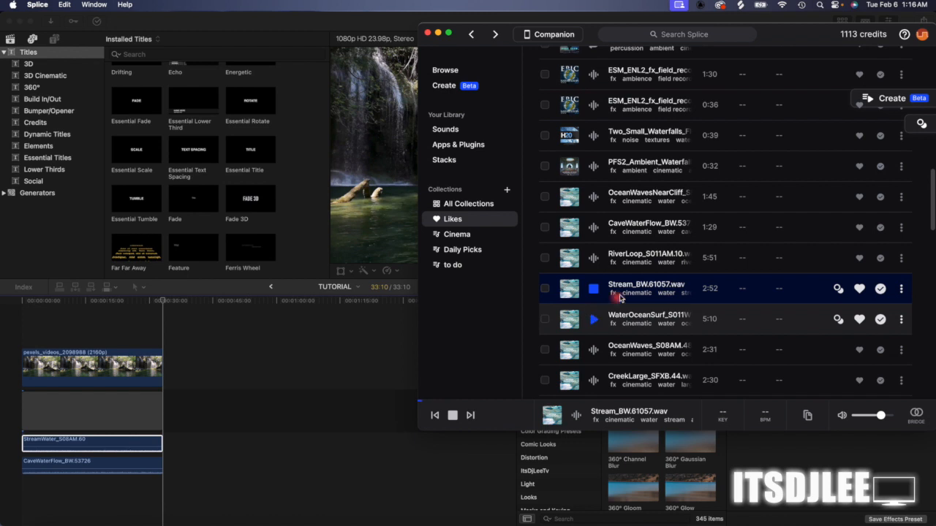
drag(642, 282, 49, 491)
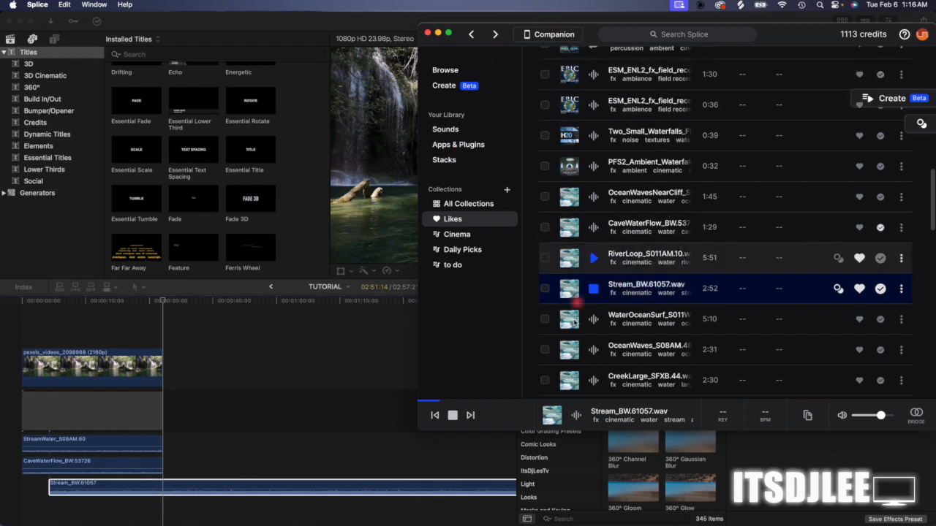
Step: Move the Stream_BW.61057 sound to the project start and split it at the end of the waterfall clip
click(179, 484)
drag(209, 492, 121, 485)
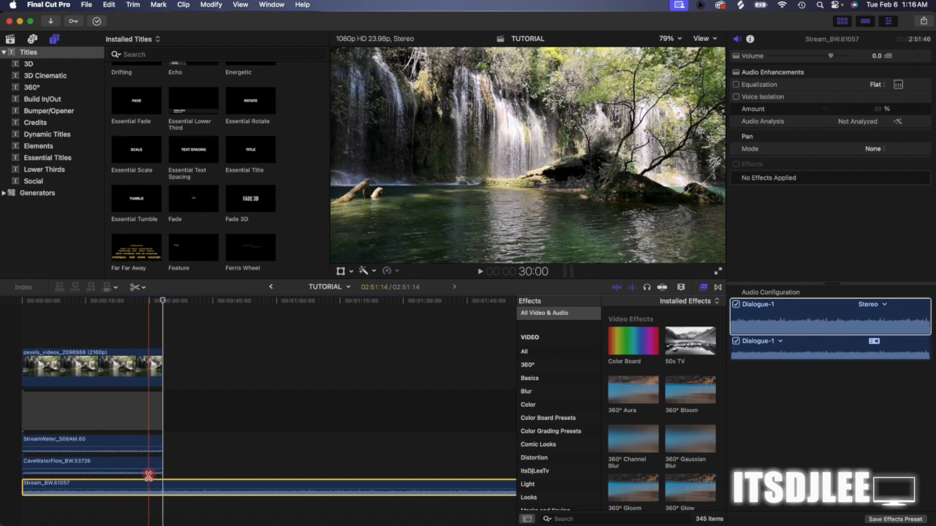
click(165, 489)
key(a)
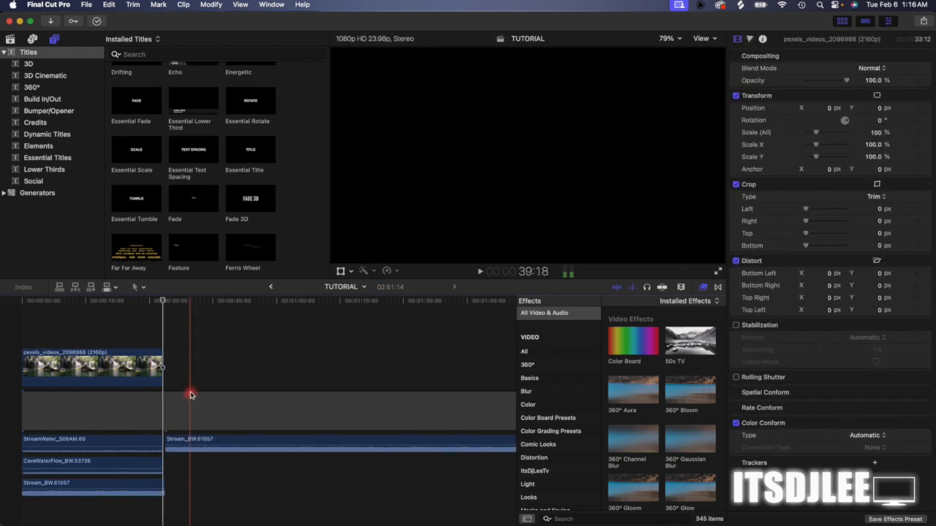
Step: Split the gap clip at the end of the waterfall video and delete the remainder along with its attached leftover Stream_BW.61057 piece
click(190, 395)
key(b)
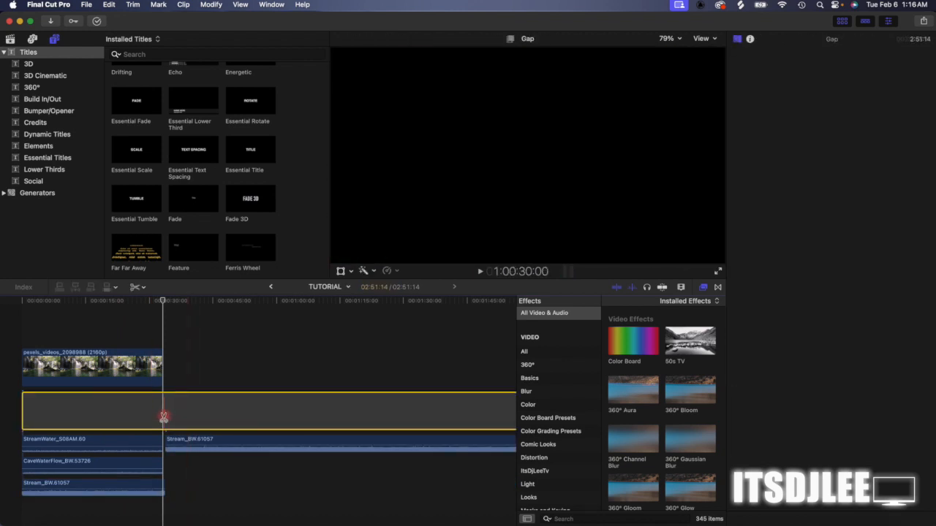
click(164, 417)
key(a)
click(183, 414)
key(Delete)
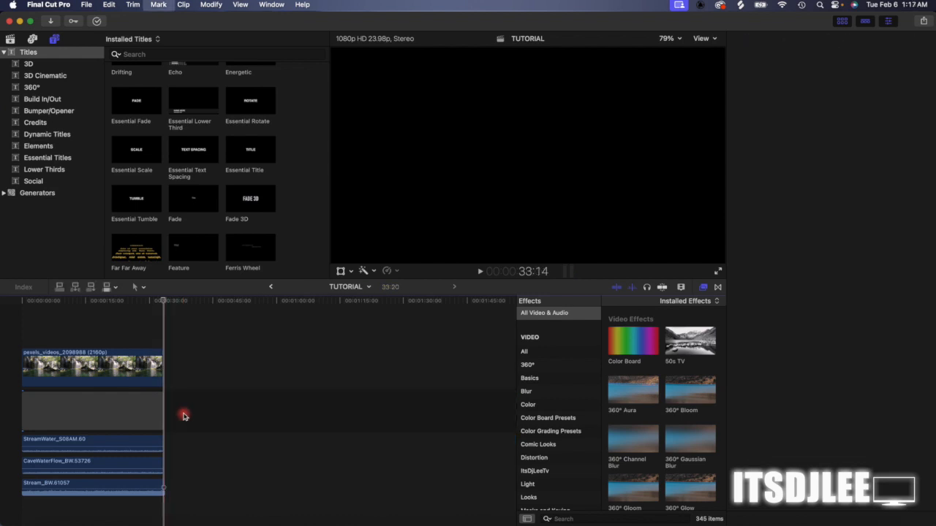
Step: Play the project from the start to hear the three layered water sounds, and return to the beginning
key(Home)
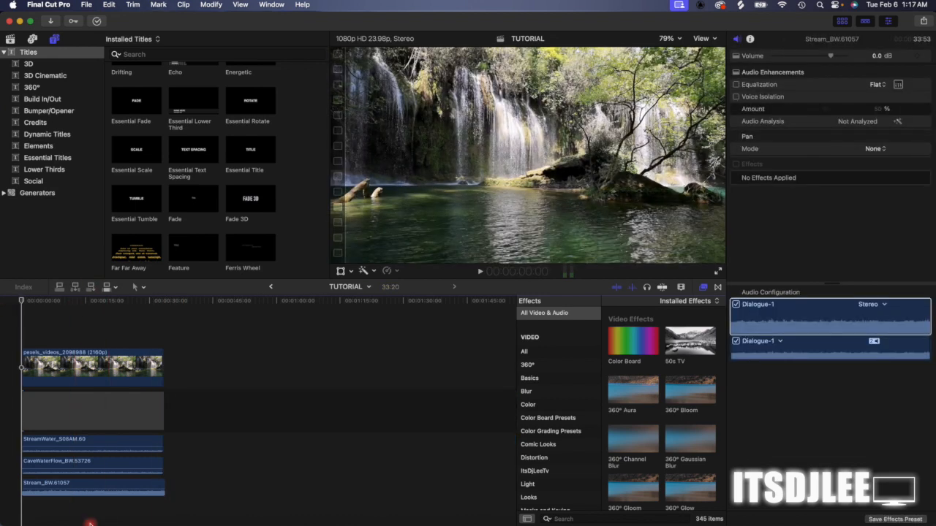
key(space)
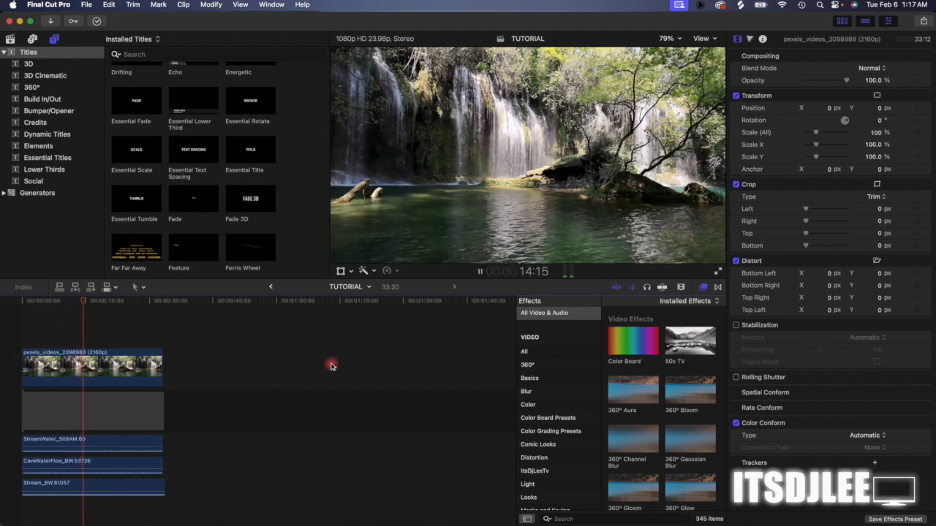
key(space)
key(Home)
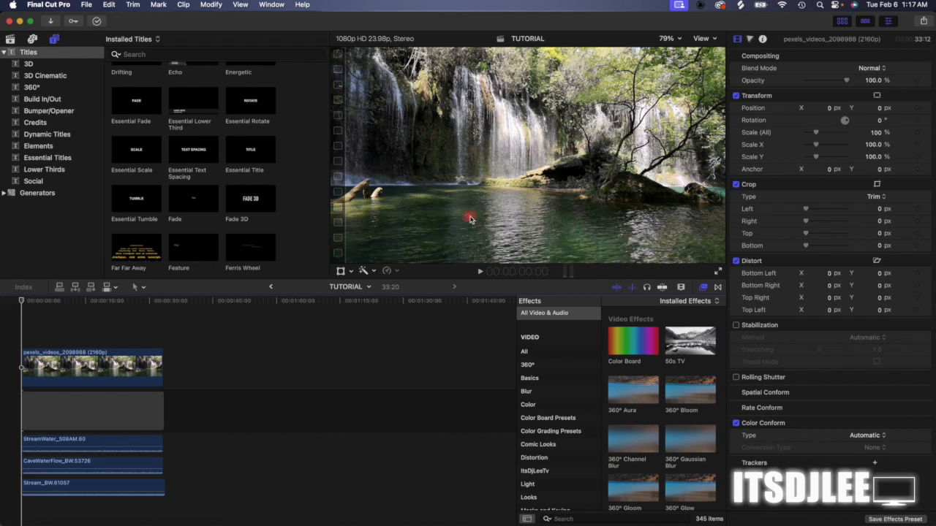
Step: Select the waterfall clip, show its on-screen Transform controls and review its Transform, Opacity and Crop settings
click(103, 359)
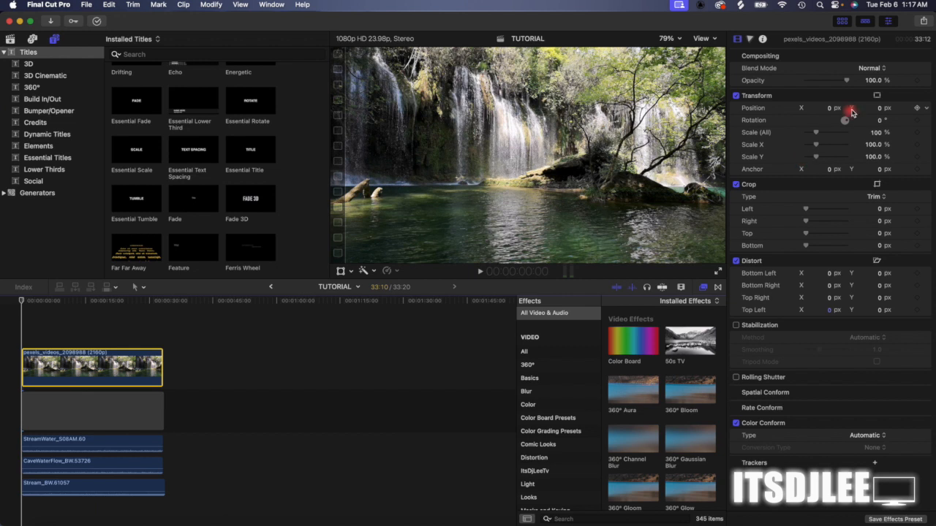
click(878, 97)
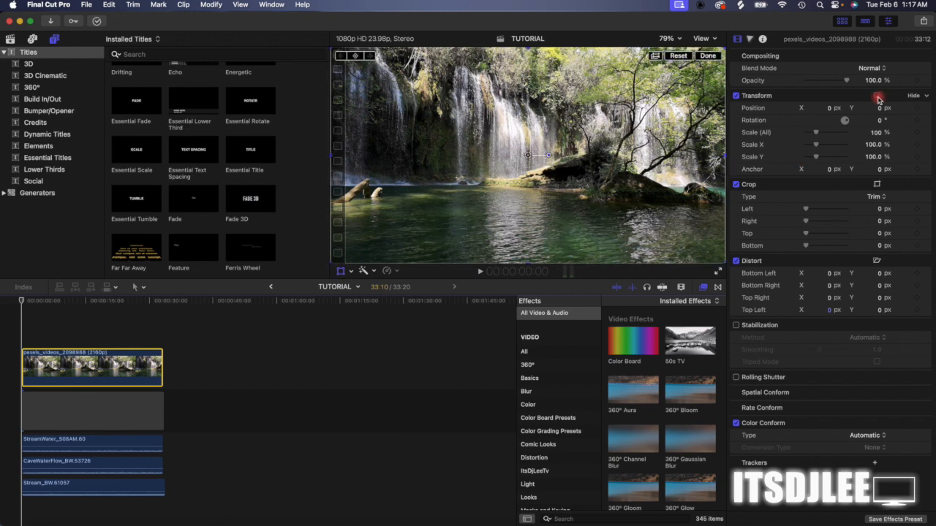
drag(817, 136, 818, 137)
drag(829, 110, 827, 109)
drag(831, 87, 852, 87)
drag(804, 222, 799, 226)
Step: Apply the Rain effect to the waterfall clip with amount 51.78, density 20.67 and brightness 0.13, and preview it
scroll(625, 399, down, 10)
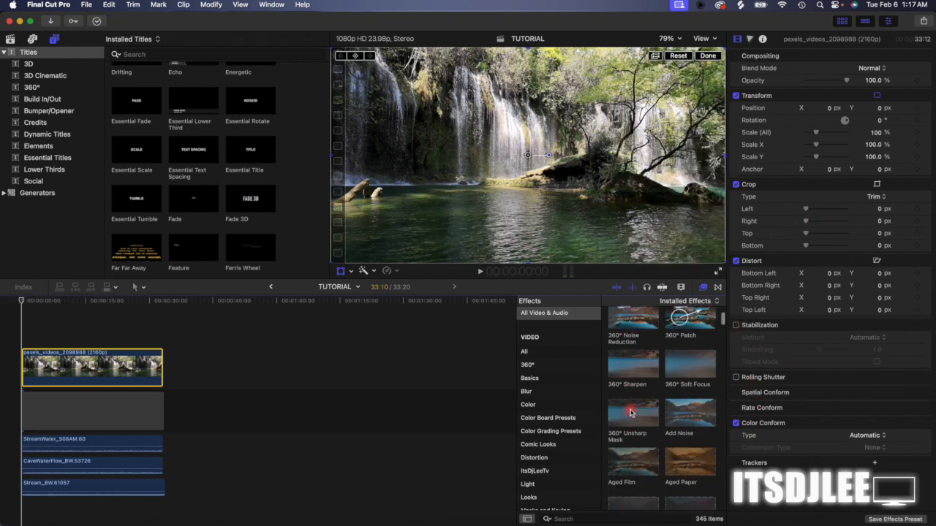
scroll(631, 413, down, 10)
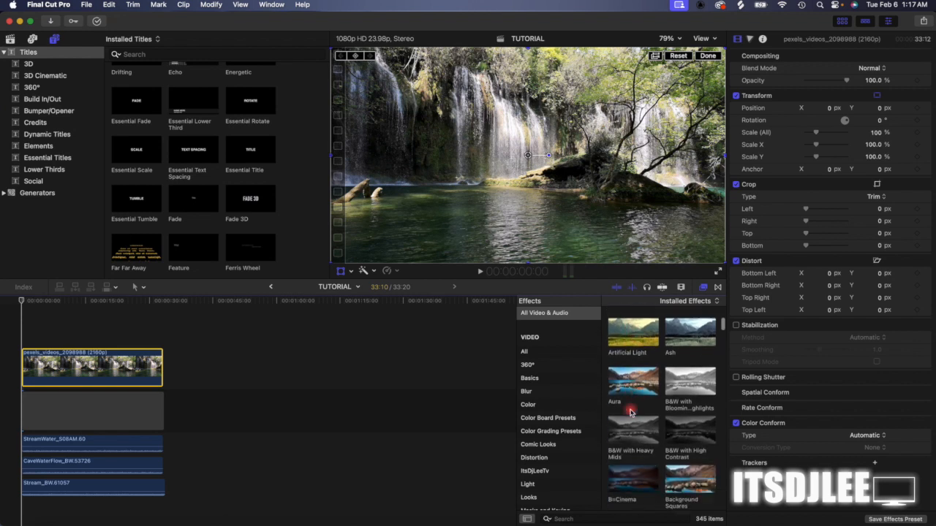
scroll(654, 348, down, 15)
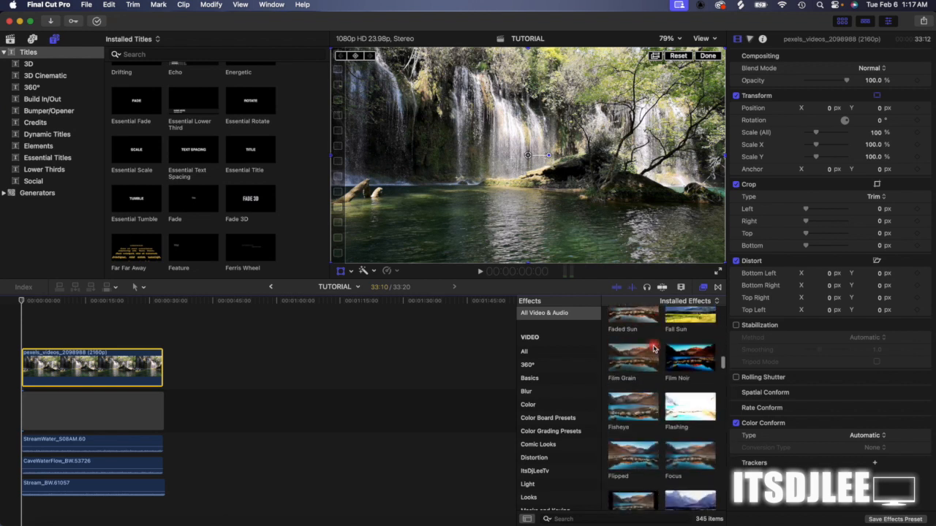
scroll(654, 349, up, 5)
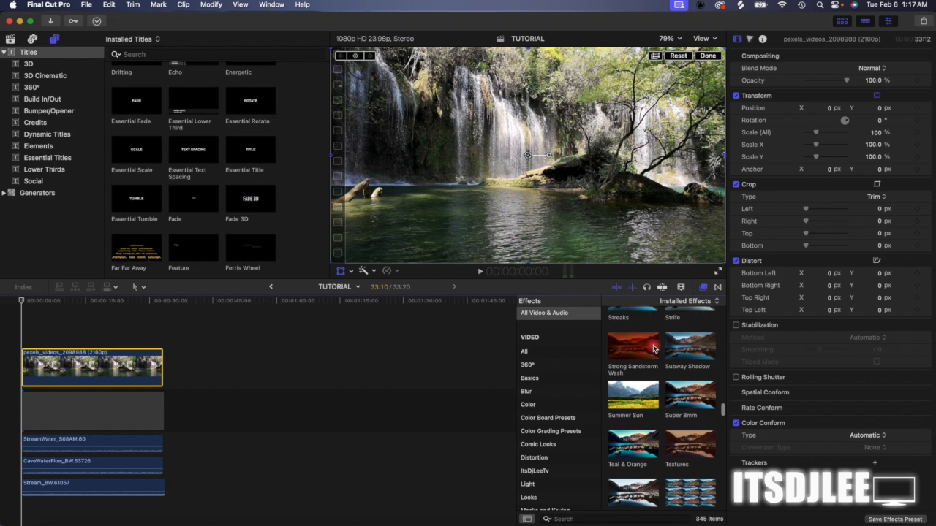
scroll(655, 349, up, 4)
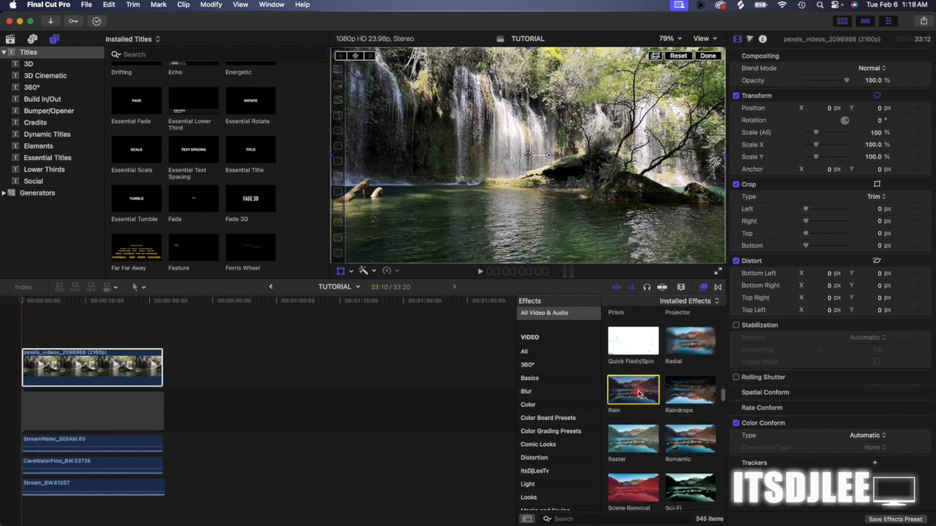
drag(639, 394, 28, 369)
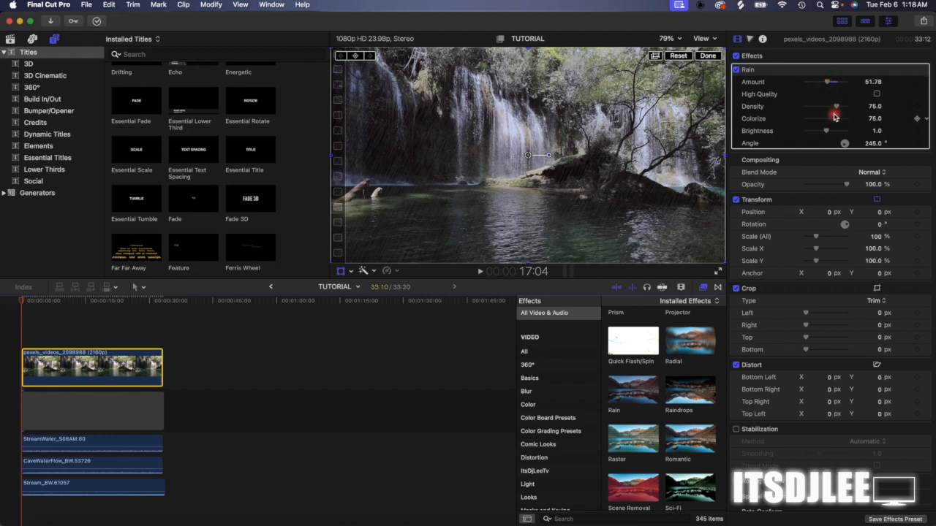
drag(837, 107, 817, 110)
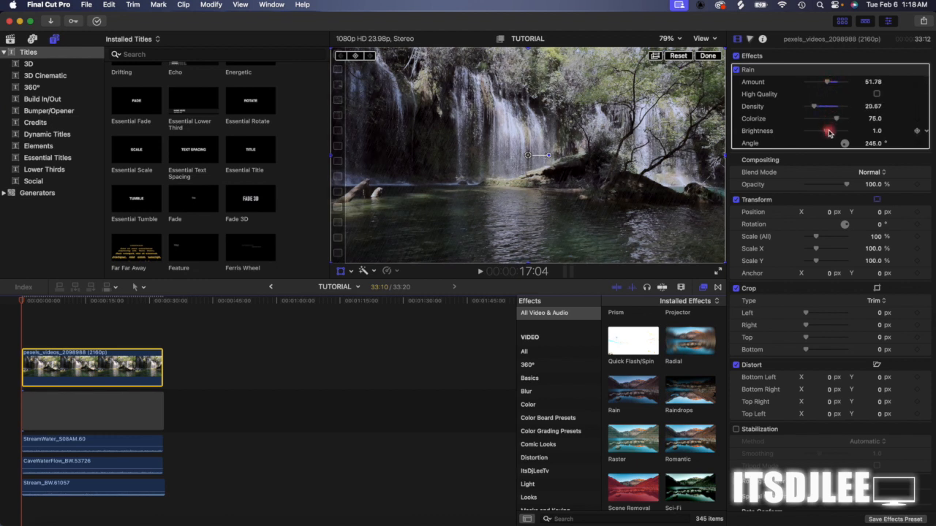
key(space)
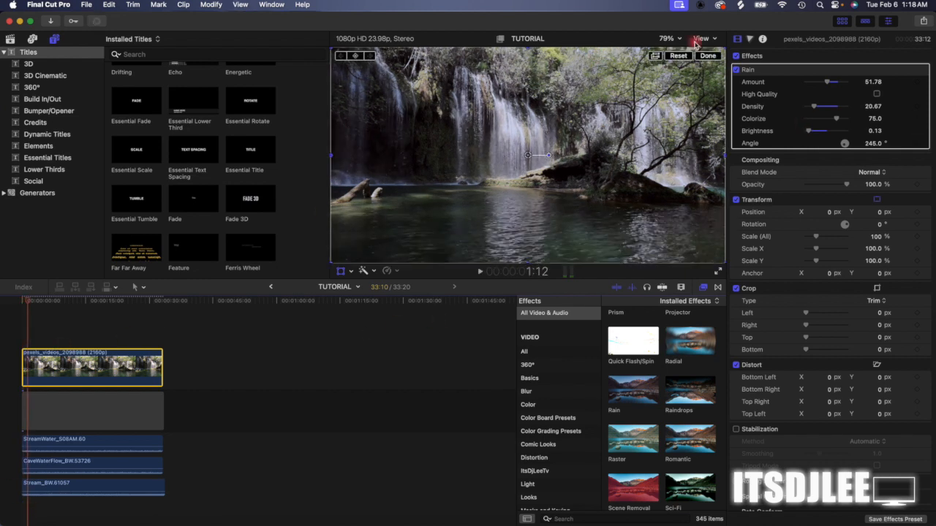
Step: Open the waterfall clip's color correction and review the Color, Saturation and Exposure controls
click(751, 40)
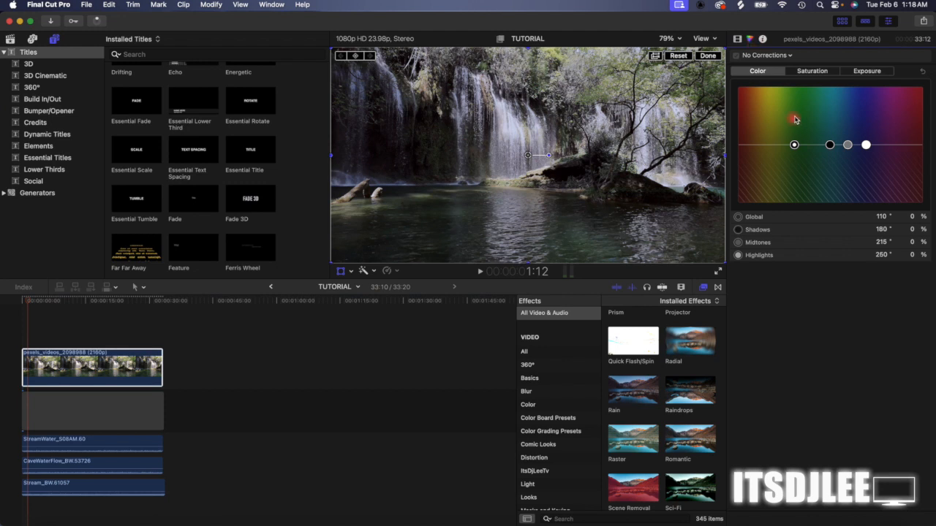
click(796, 217)
click(773, 199)
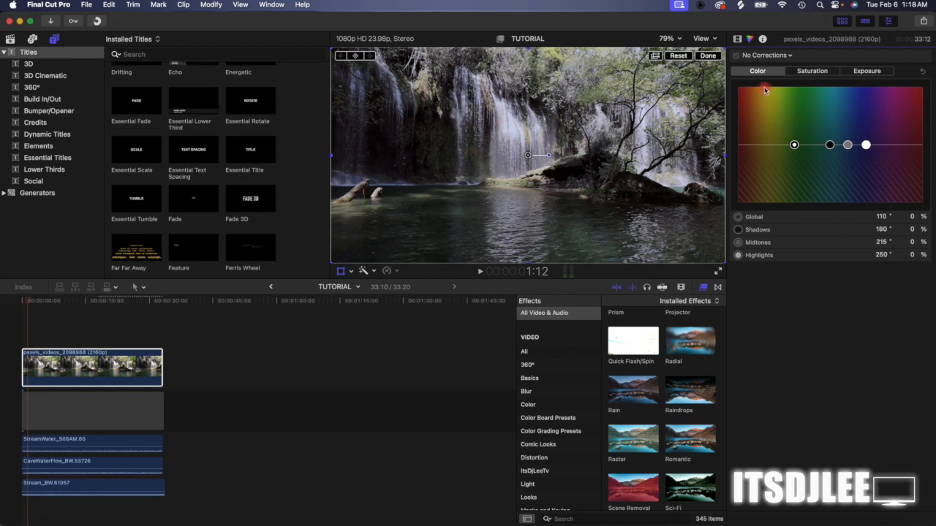
click(810, 73)
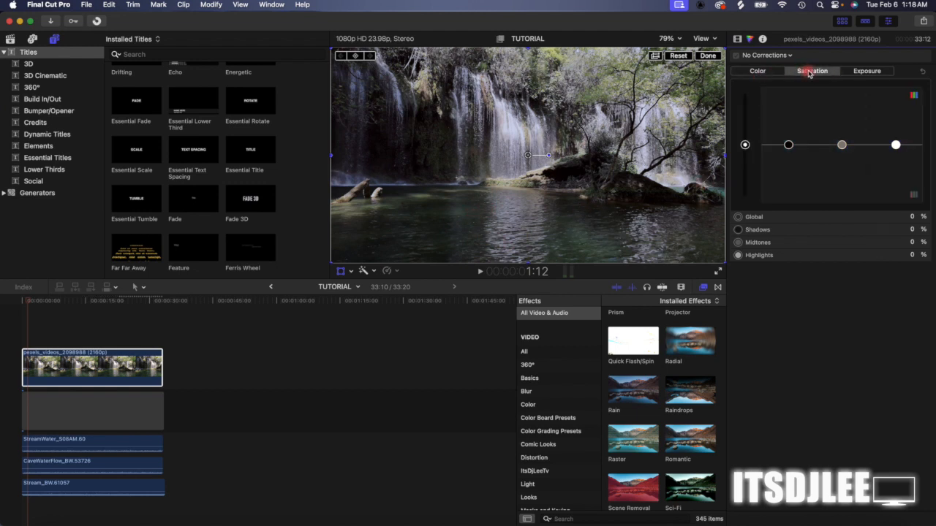
click(859, 73)
click(758, 72)
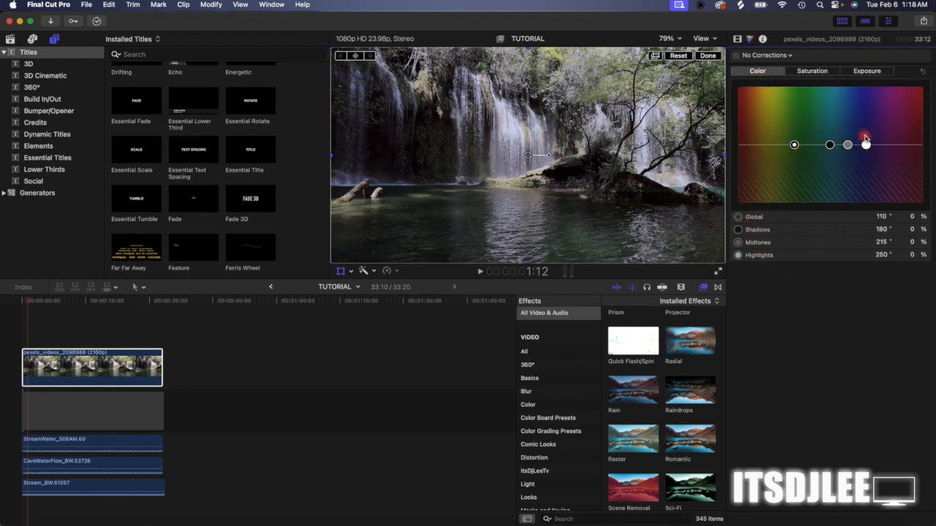
Step: Try tinting the highlights to 213° at 42% and the midtones to 235° at -14%, and undo the color changes
drag(865, 145, 830, 145)
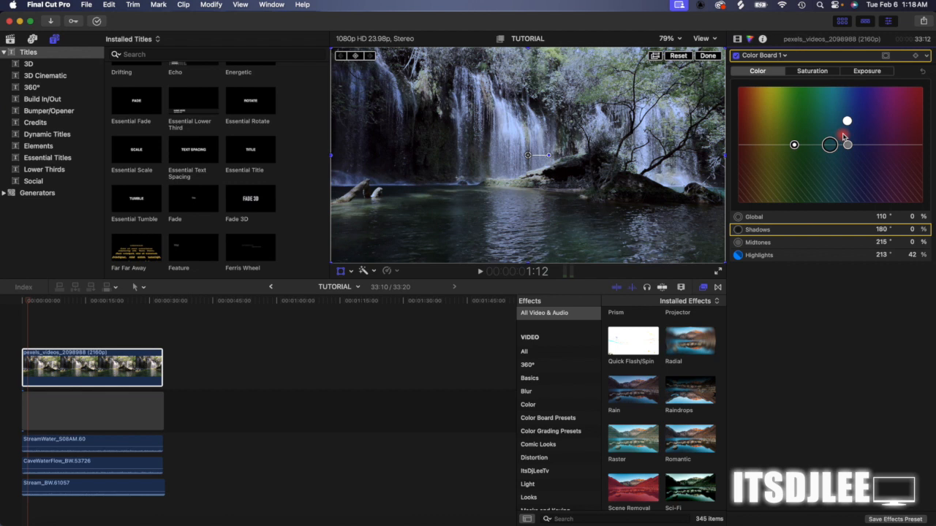
mouse_move(849, 146)
mouse_down()
mouse_move(852, 125)
mouse_move(824, 126)
mouse_move(871, 138)
mouse_move(860, 154)
mouse_up()
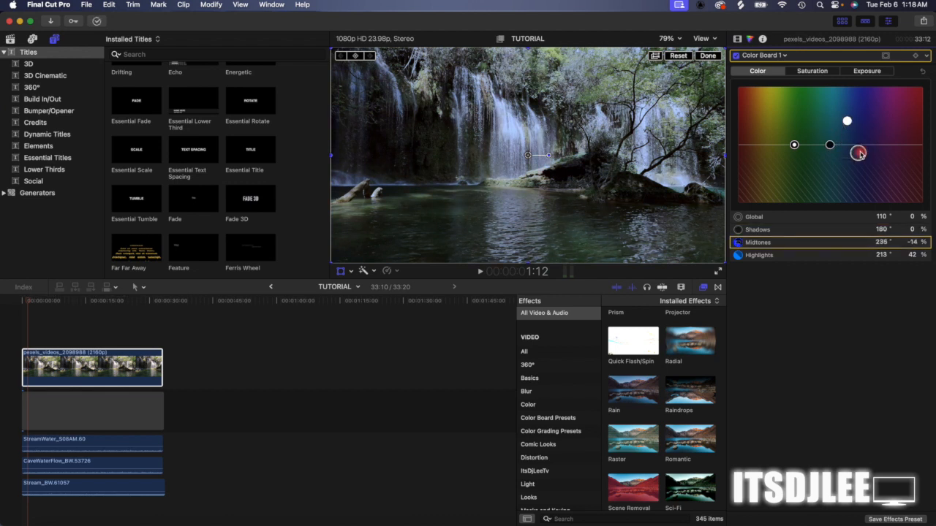
key(super+z)
key(super+z)
Step: Set the waterfall clip's Global saturation to 100%, preview it from the start and raise the Shadows saturation slightly
key(Home)
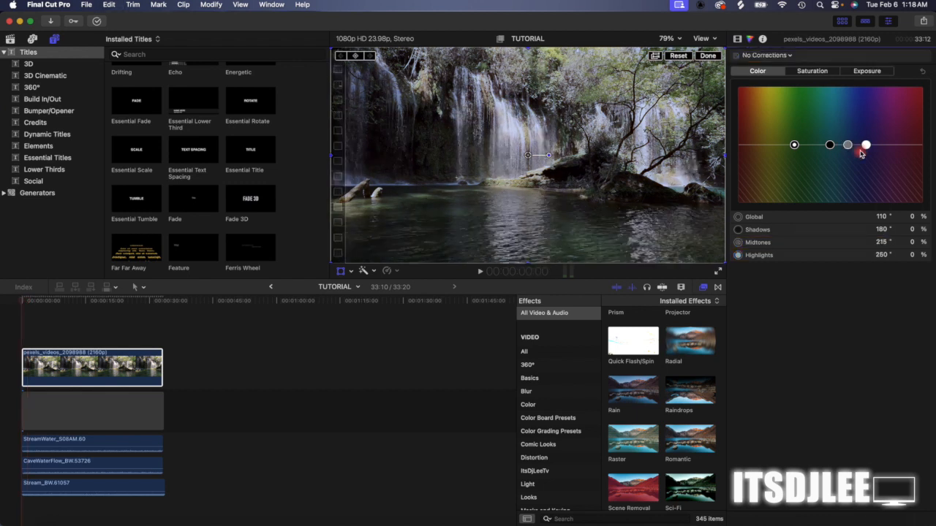
click(830, 74)
drag(743, 145, 723, 64)
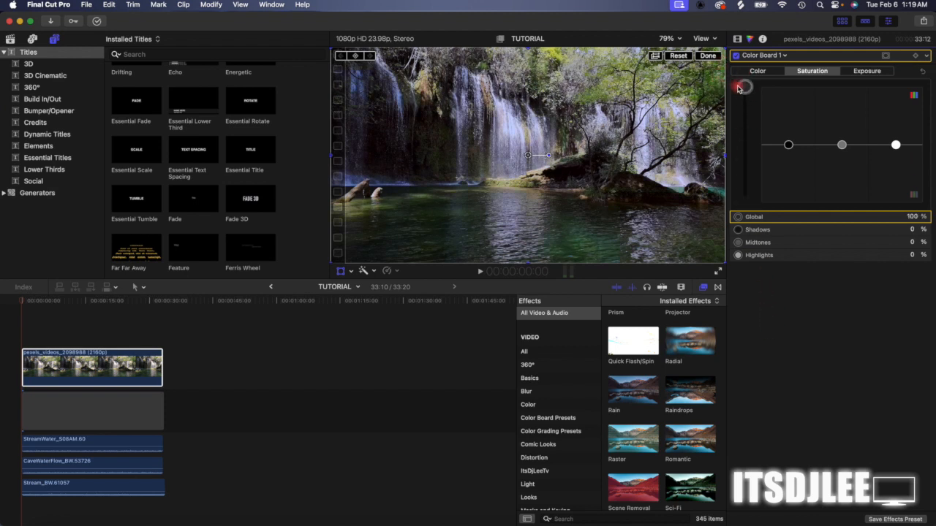
drag(742, 89, 742, 90)
key(space)
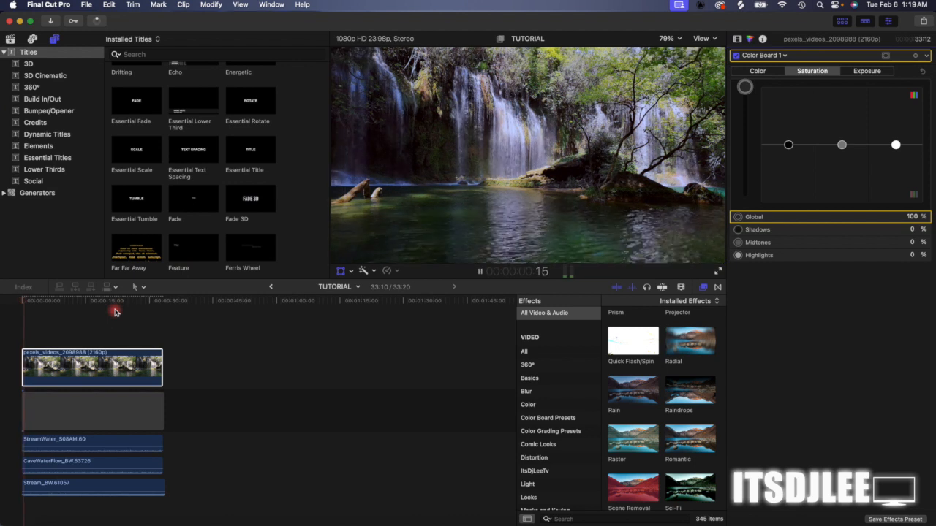
key(space)
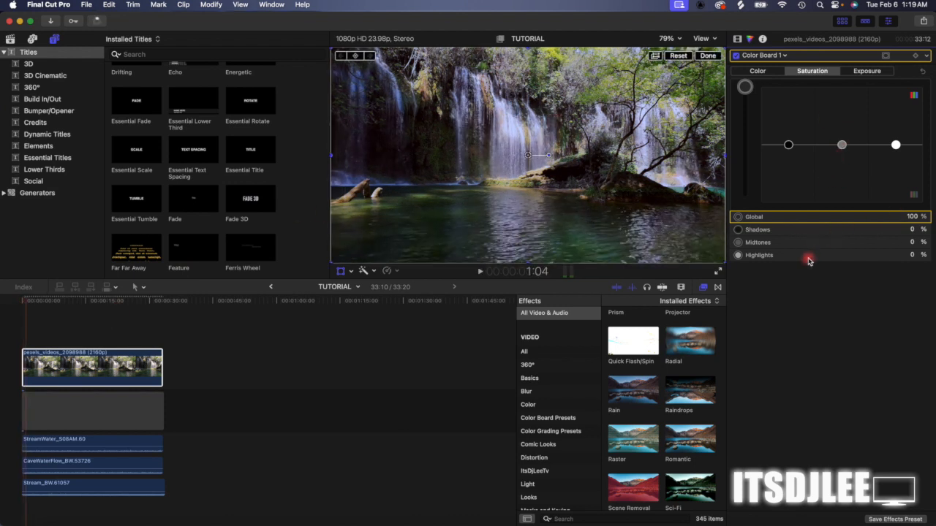
drag(913, 233, 912, 230)
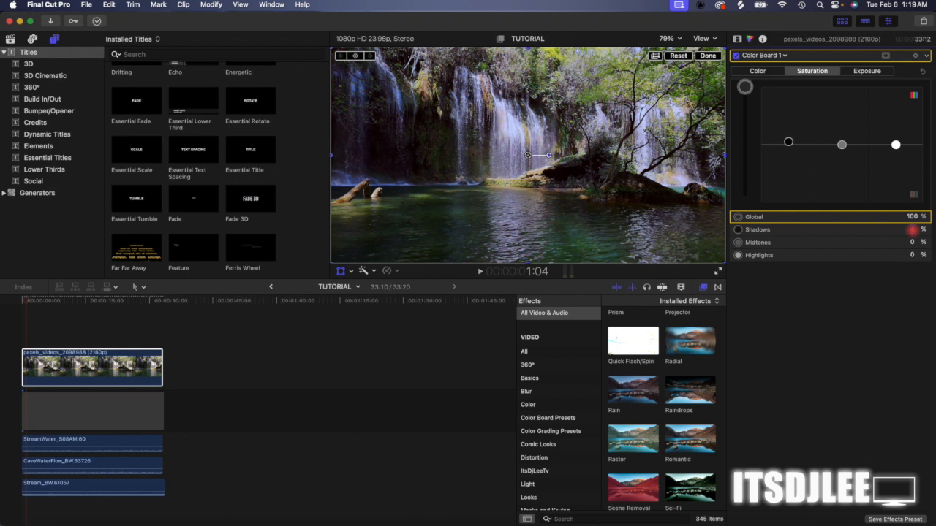
Step: Try a Global exposure of 10% on the waterfall clip and reset it
click(866, 70)
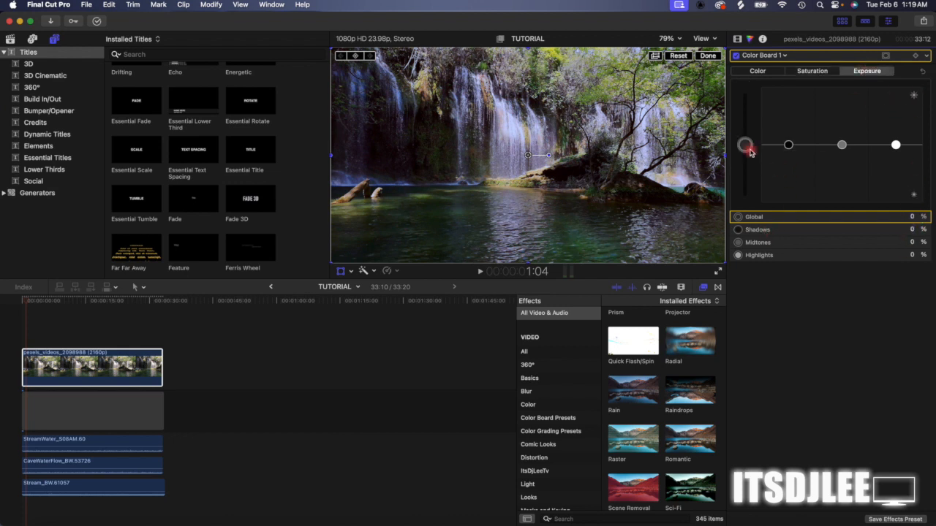
mouse_move(744, 144)
mouse_down()
mouse_move(744, 100)
mouse_move(747, 163)
mouse_move(751, 136)
mouse_up()
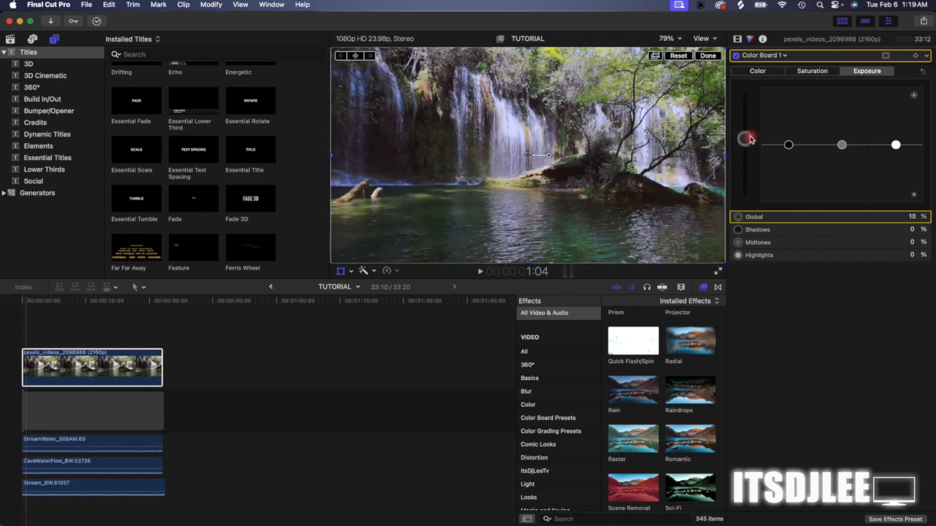
key(Delete)
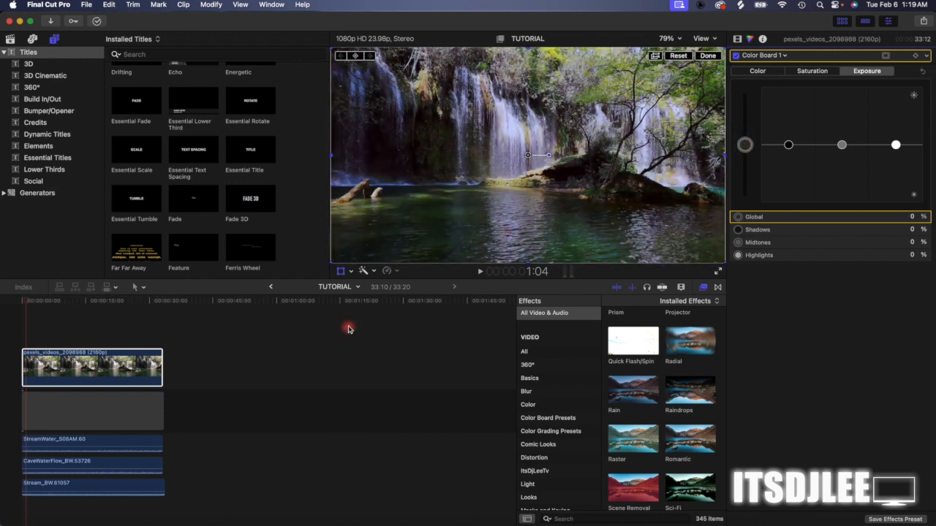
Step: Add ITSDJLEE TV GLOW.png from the Designs folder in Finder to the TUTORIAL timeline above the waterfall clip
click(46, 523)
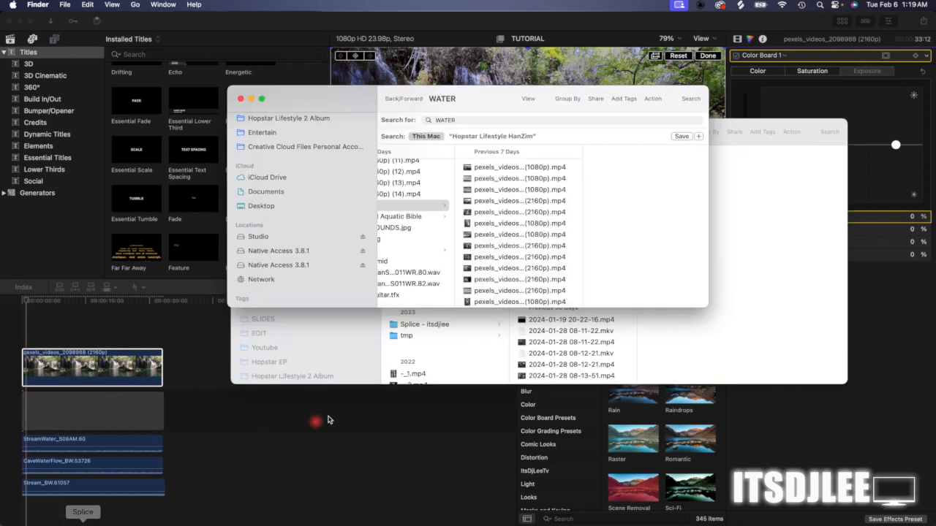
click(251, 98)
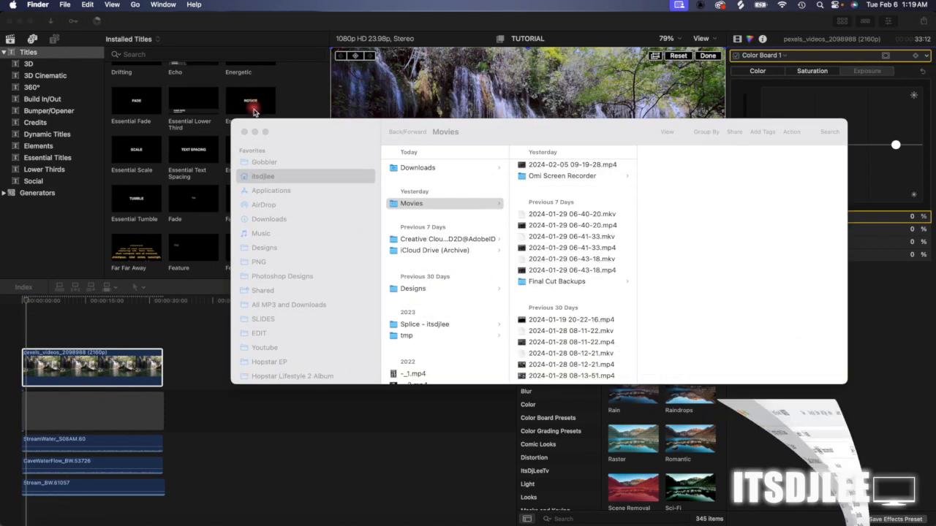
click(264, 205)
click(265, 248)
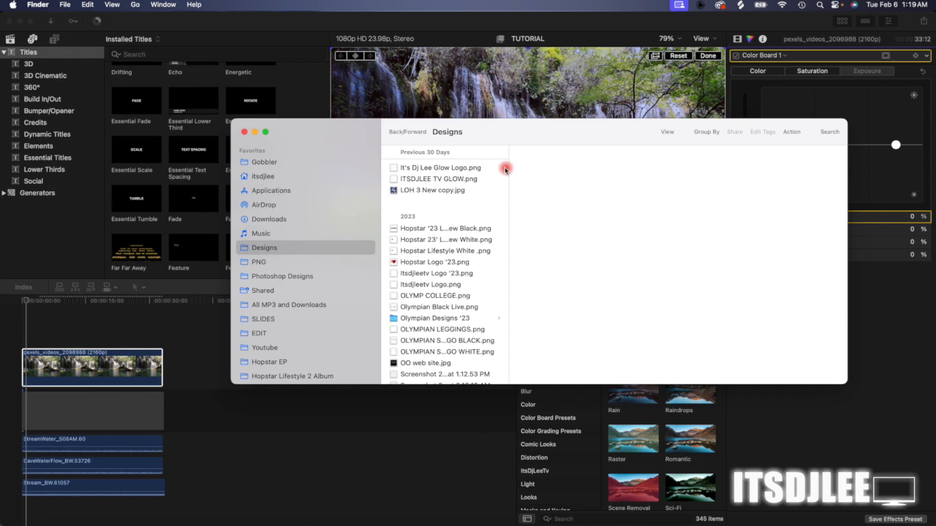
click(439, 170)
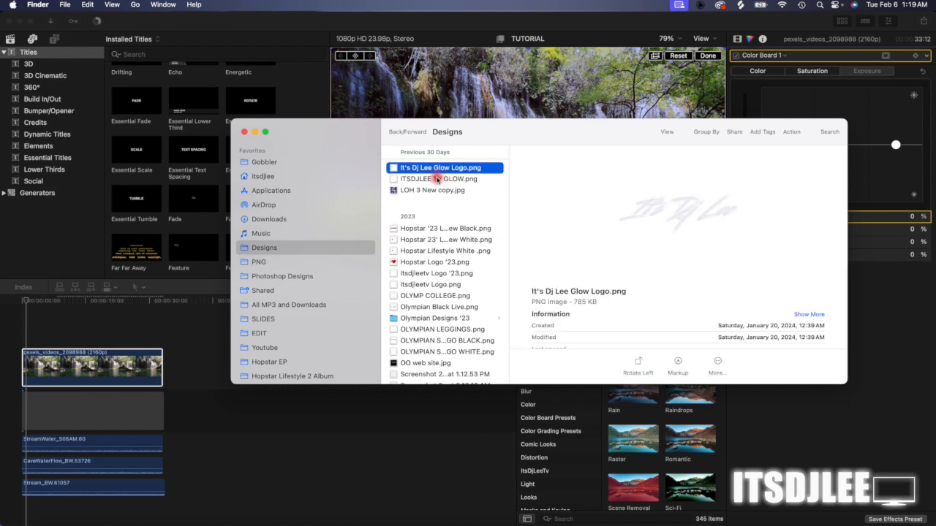
click(437, 179)
drag(437, 179, 61, 316)
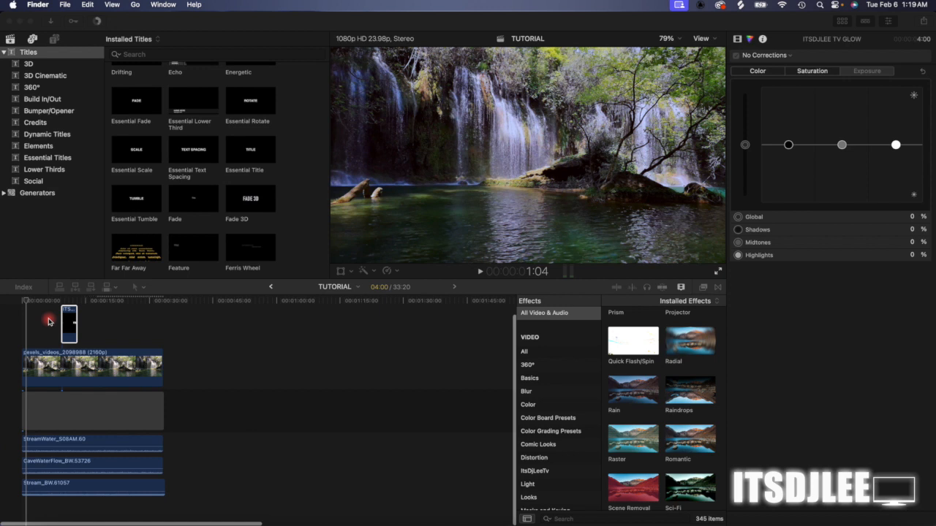
Step: Extend the ITSDJLEE TV GLOW clip back to the start of the timeline and shorten its end
click(116, 22)
click(85, 354)
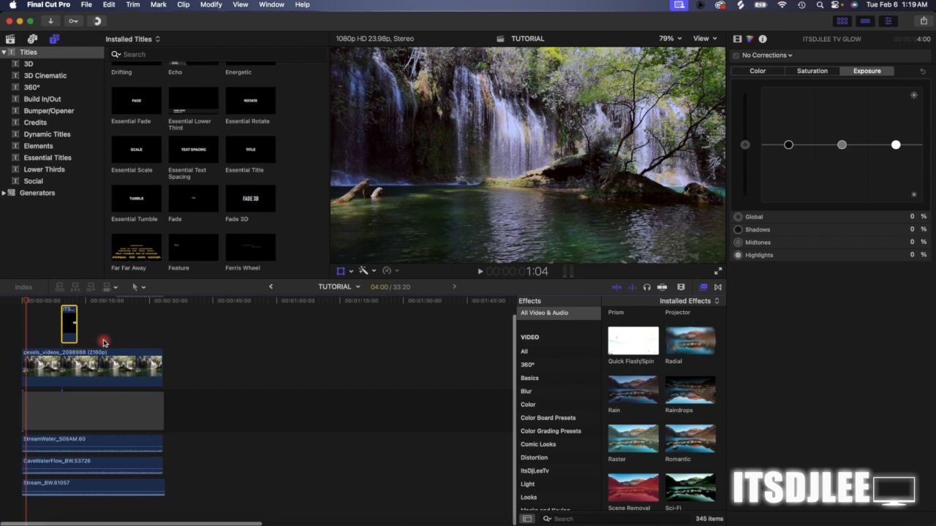
key(super+equal)
key(super+equal)
key(super+equal)
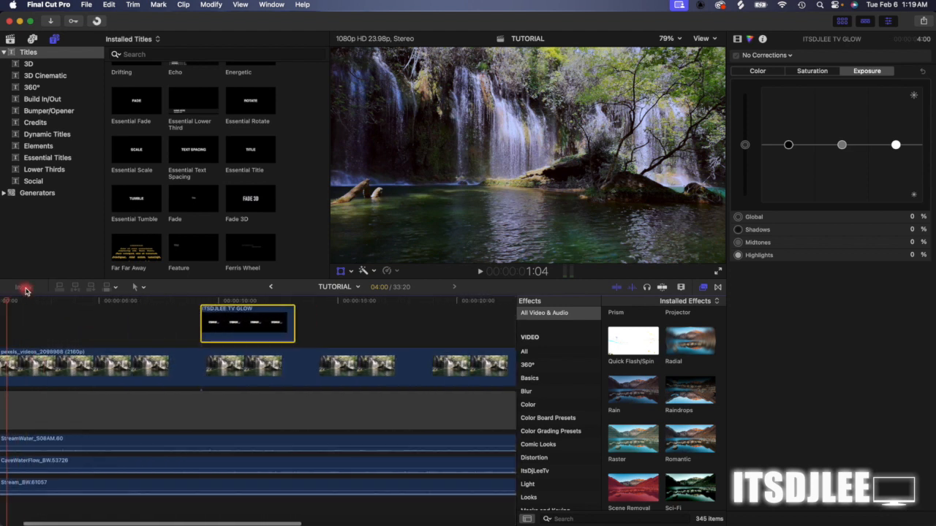
scroll(9, 302, left, 2)
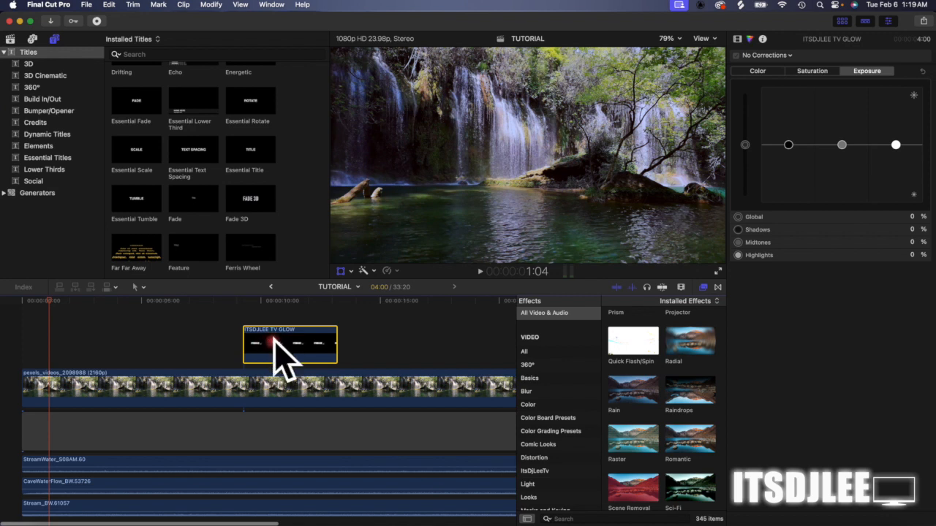
click(289, 302)
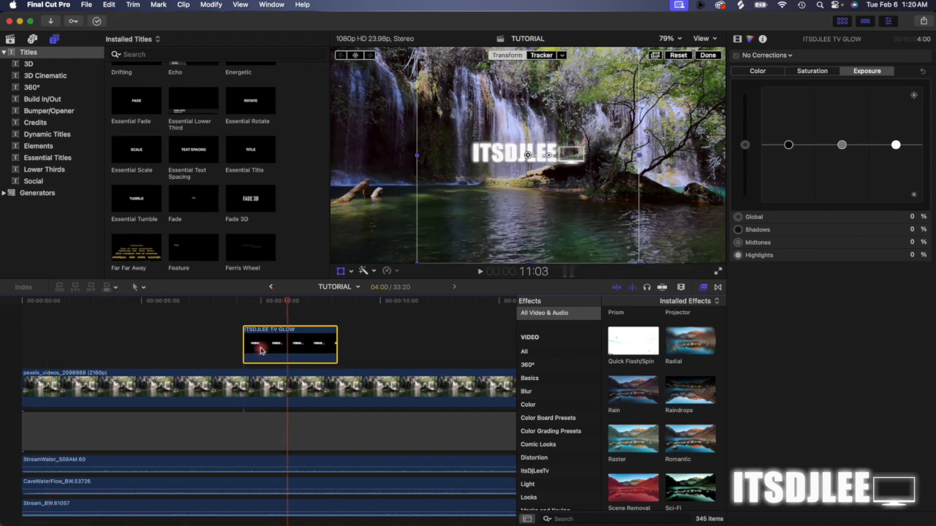
drag(245, 350, 36, 353)
key(shift+z)
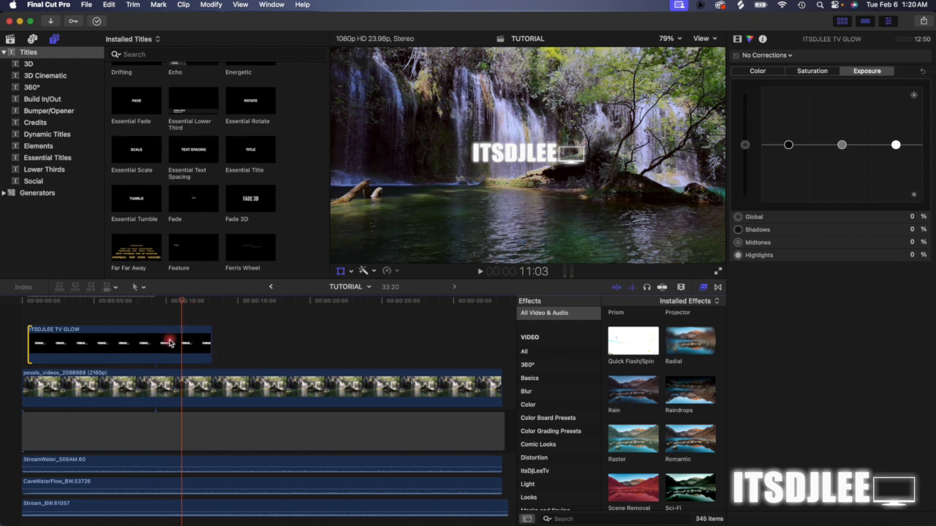
key(super+minus)
drag(171, 343, 135, 342)
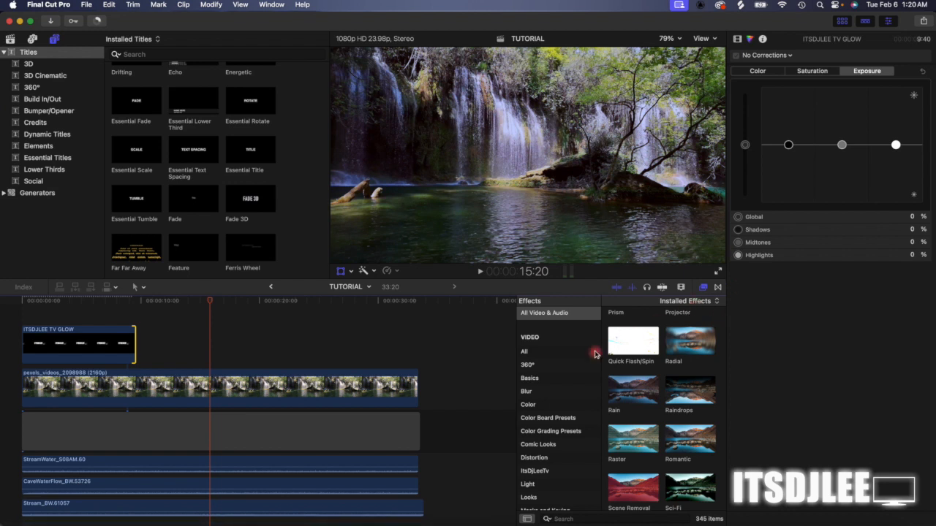
Step: Check the logo at 5:20 and trim the end of its clip to a duration of 9:10
click(91, 306)
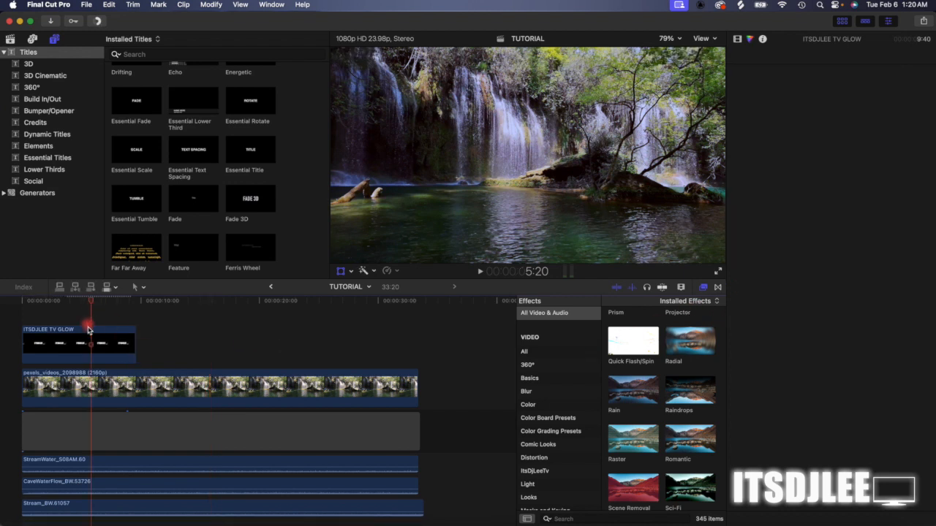
click(88, 330)
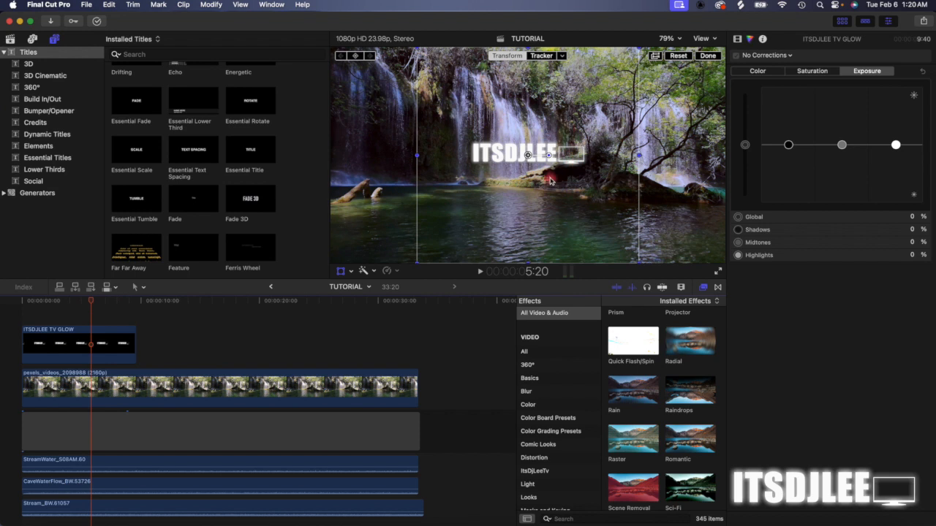
click(105, 351)
drag(133, 348, 128, 349)
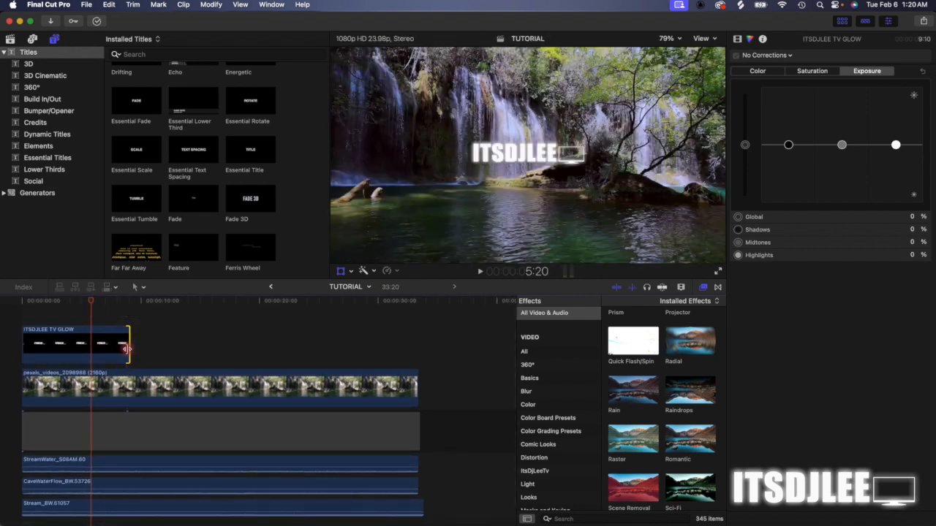
Step: Apply the Cross Dissolve transition to both ends of the ITSDJLEE TV GLOW clip
click(720, 288)
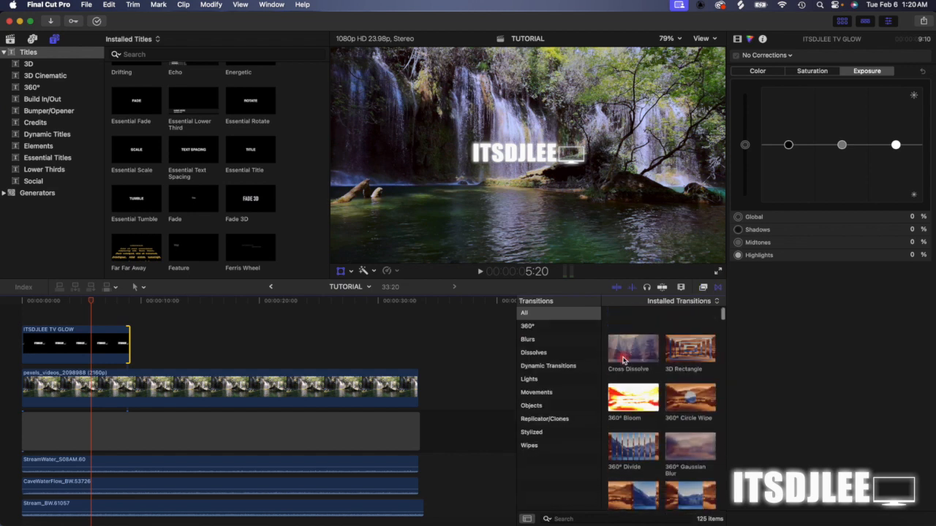
scroll(623, 360, down, 1)
drag(634, 338, 73, 344)
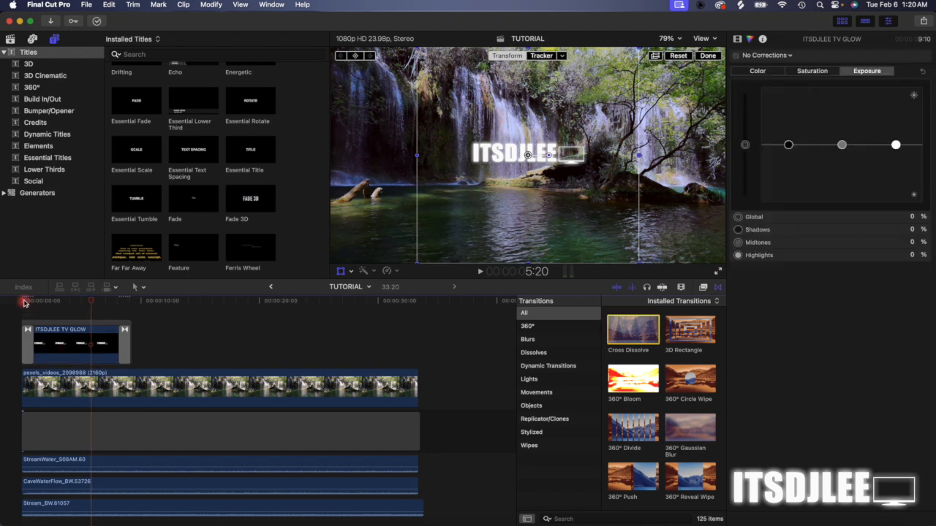
Step: Try resizing the logo's opening cross dissolve, undo the change and play the fade-in from the start
click(27, 330)
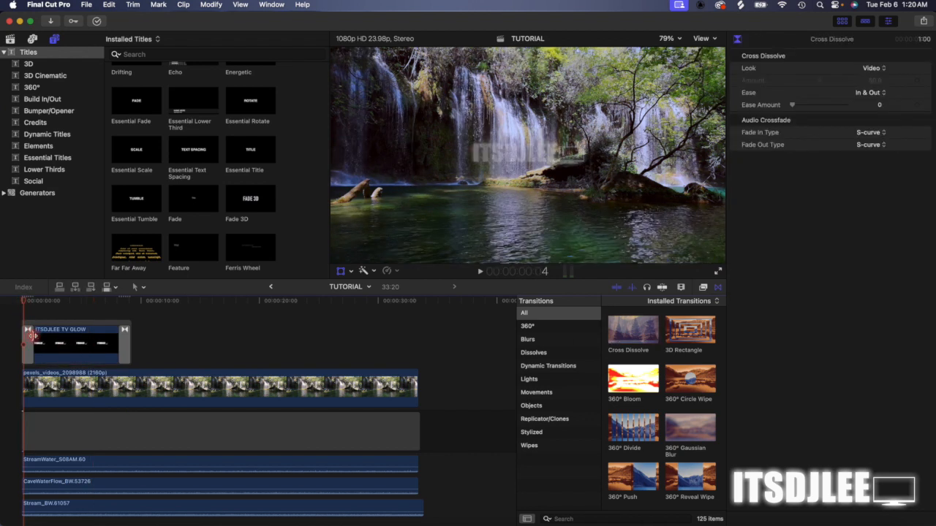
click(30, 337)
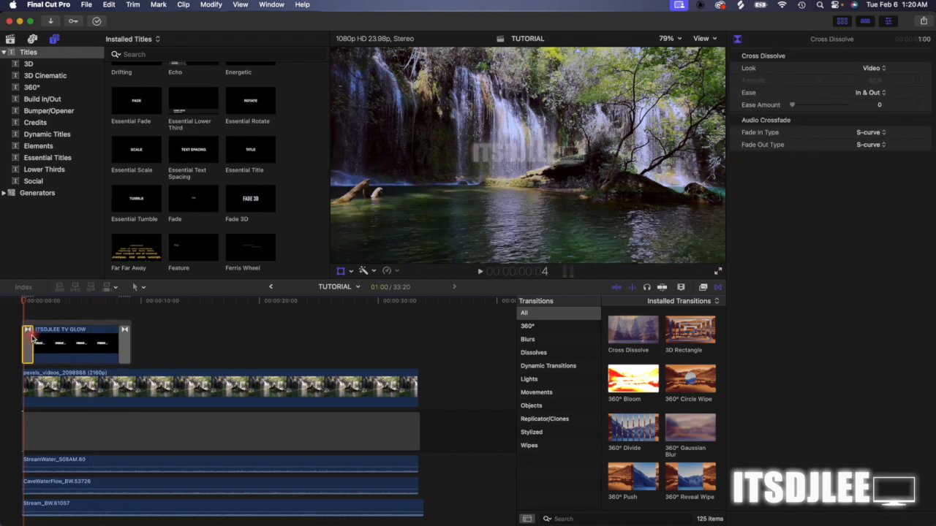
drag(33, 336, 34, 336)
key(super+z)
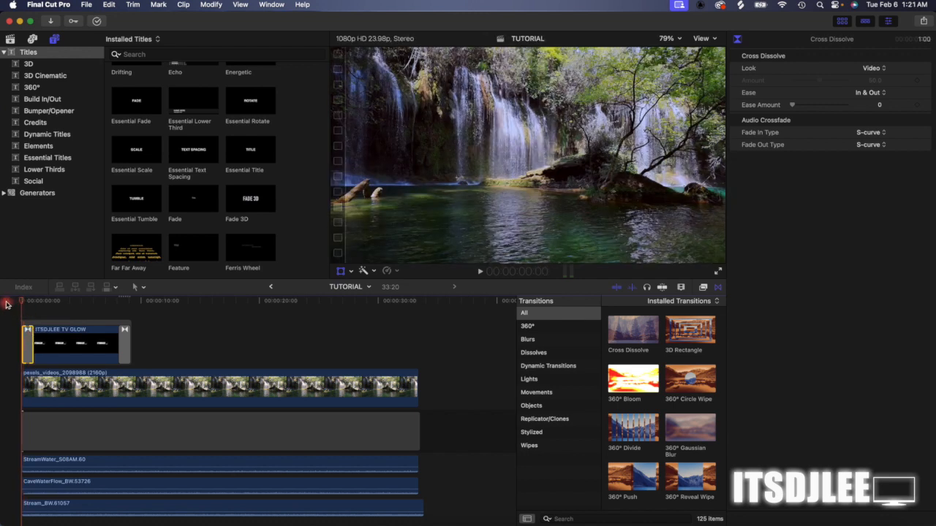
key(slash)
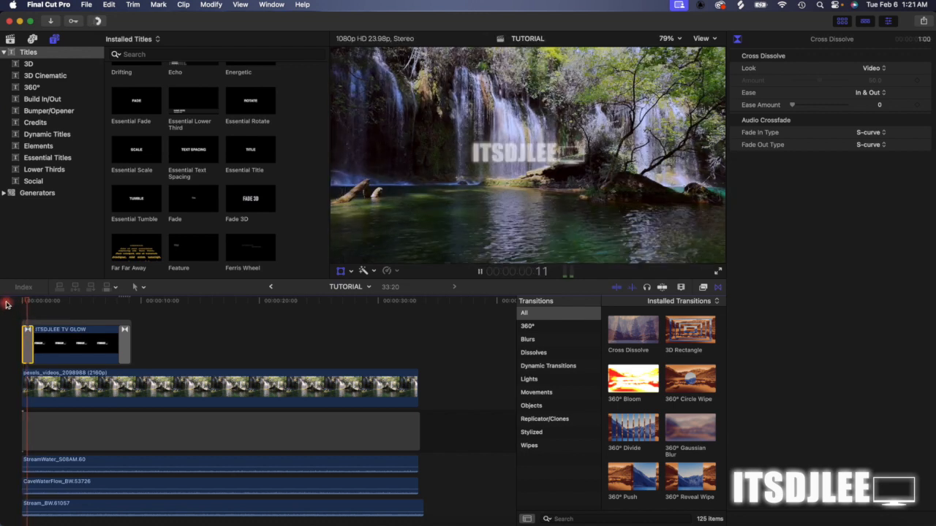
Step: Widen the logo at 2:17 to a horizontal scale of 146.64% and show its video properties
click(54, 349)
click(54, 303)
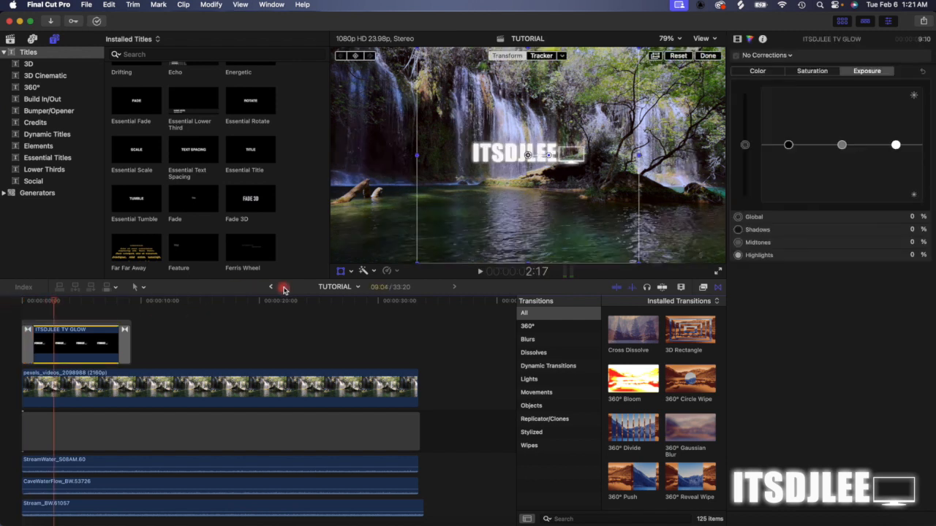
drag(640, 156, 691, 156)
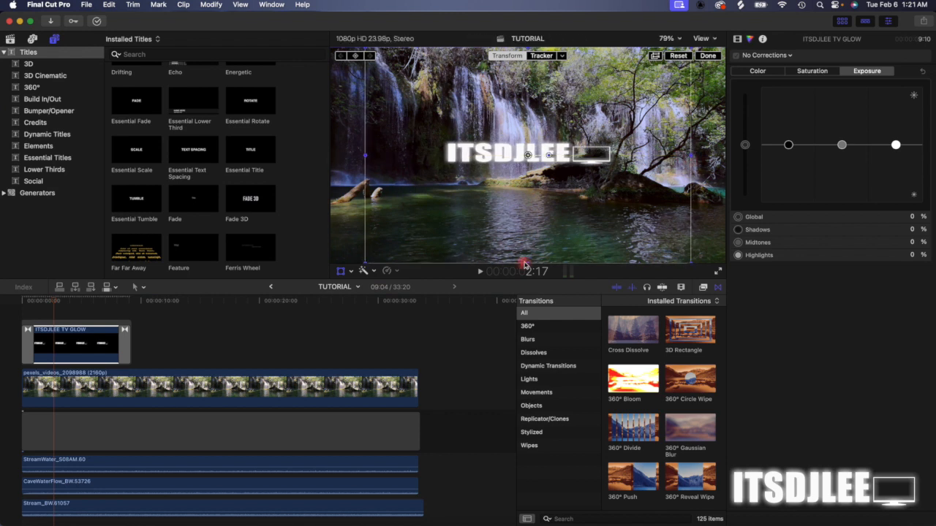
click(738, 41)
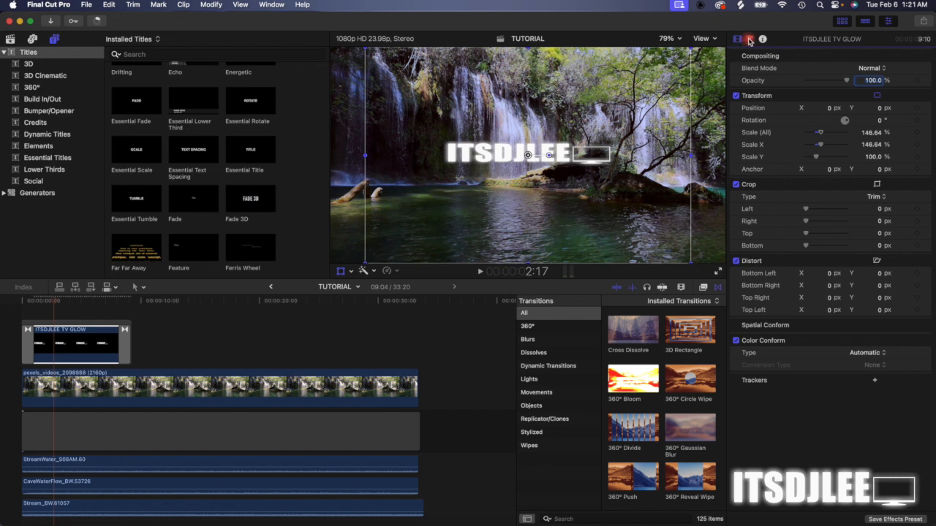
click(749, 40)
click(739, 40)
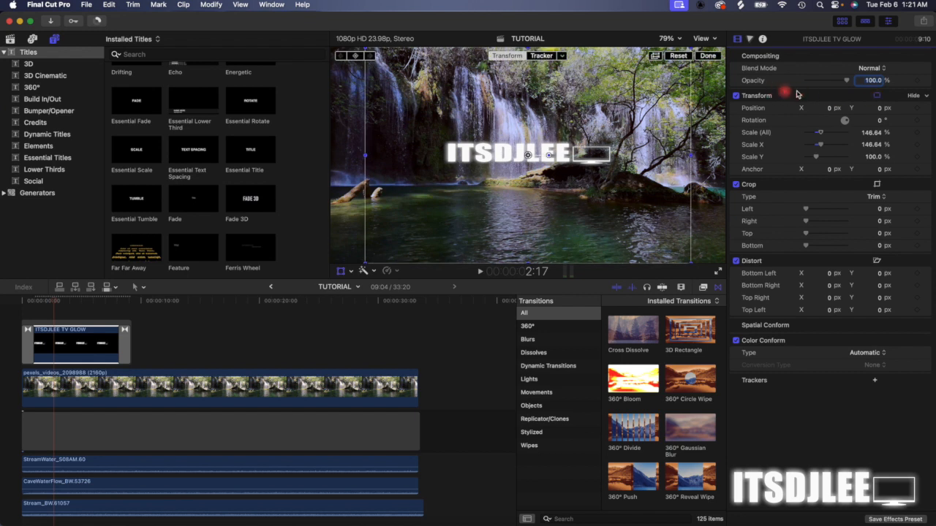
Step: Stretch the logo vertically to a Scale Y of 142.51% and hide the on-screen transform controls
click(877, 97)
click(878, 97)
drag(526, 262, 530, 312)
click(877, 97)
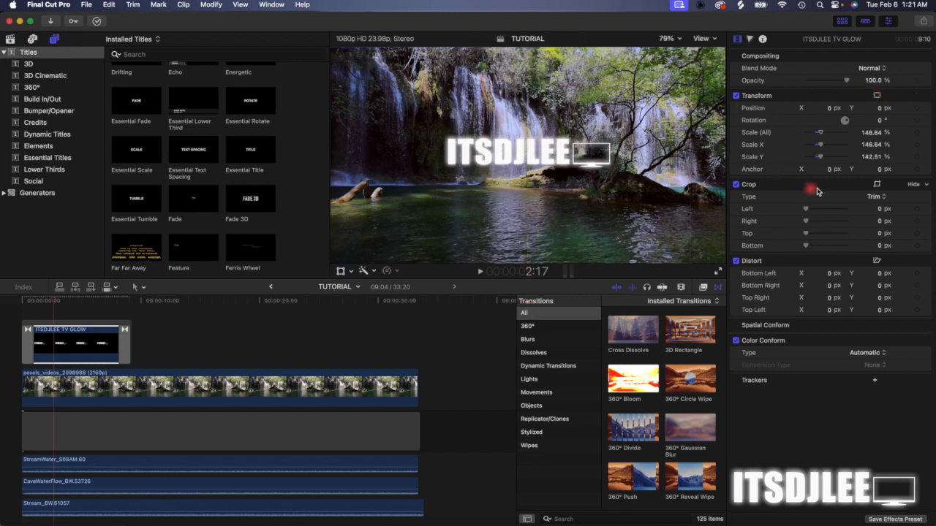
click(872, 133)
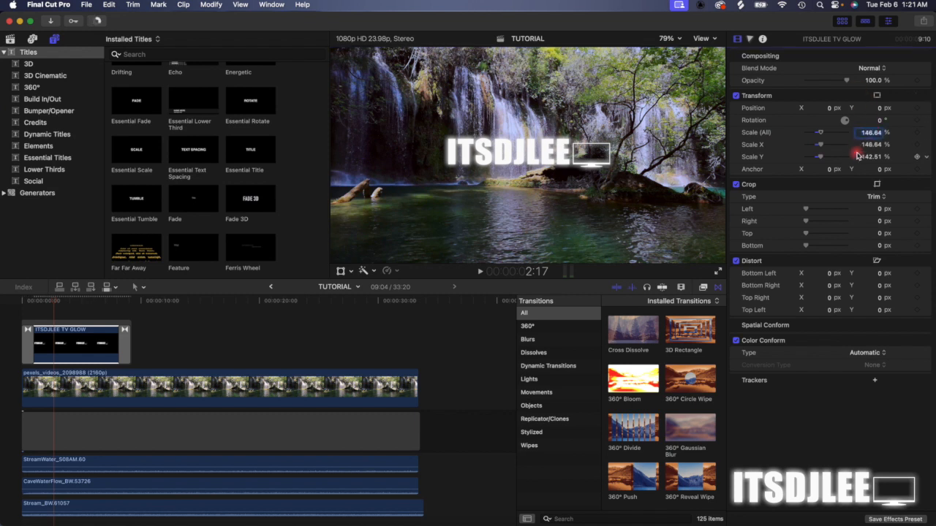
mouse_move(927, 95)
click(837, 90)
Step: Play the timeline from the start to preview the enlarged logo, stopping at 5:01
drag(57, 301, 1, 302)
key(space)
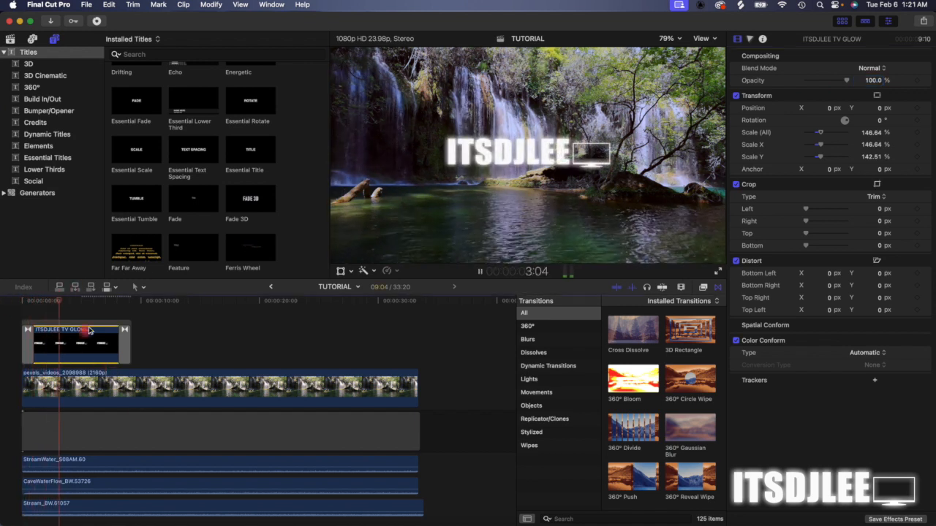
key(space)
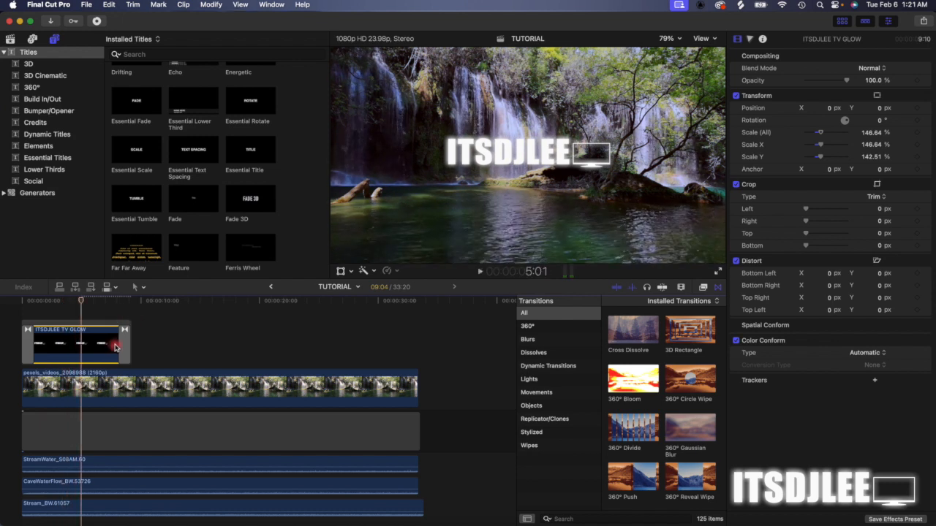
Step: Remove the logo's closing cross dissolve, split the logo clip at 5:01 and delete the part after the cut
click(123, 343)
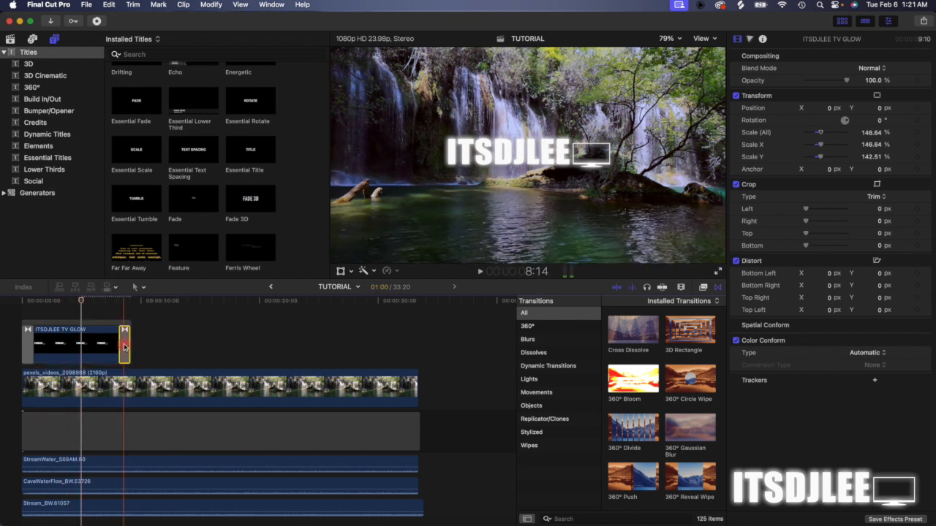
key(Delete)
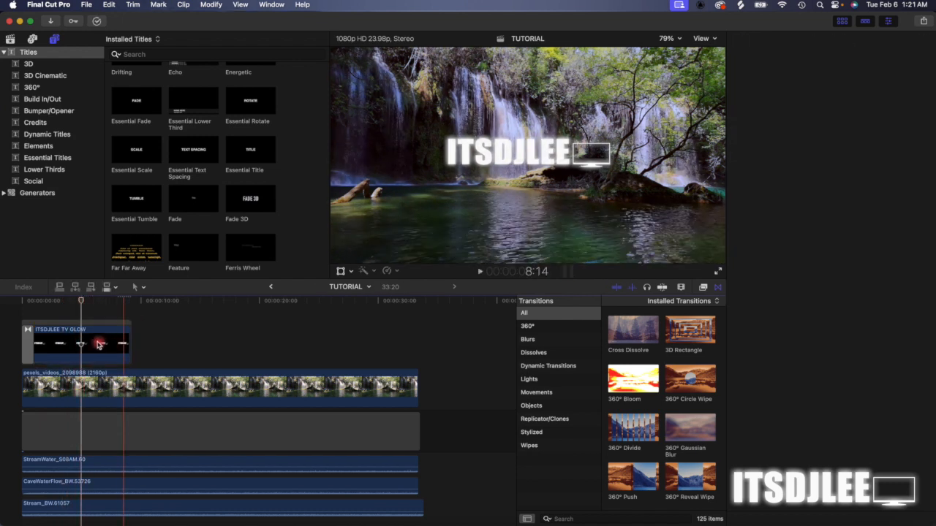
click(82, 342)
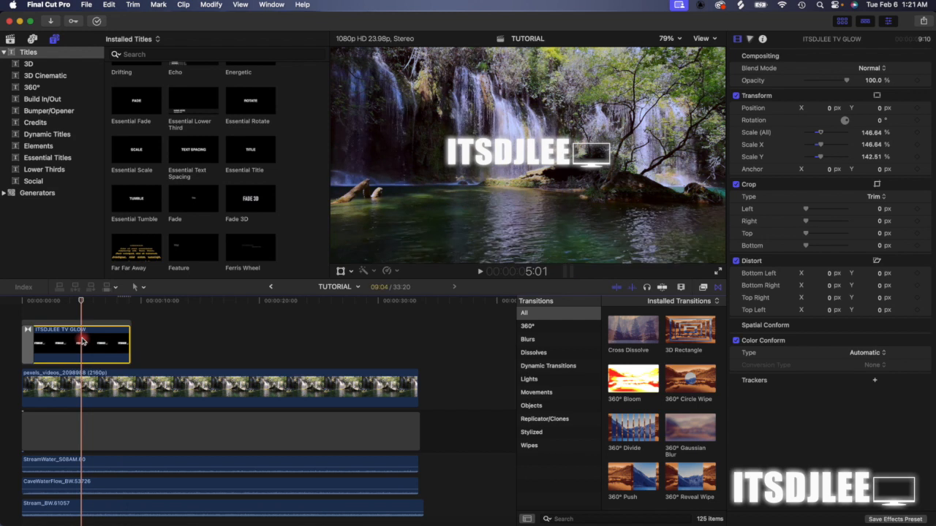
key(super+b)
click(104, 350)
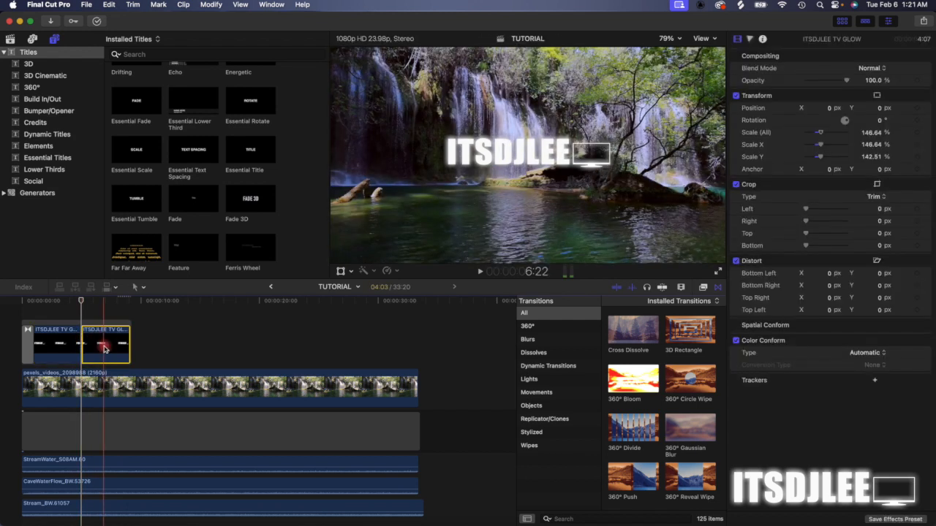
key(Delete)
Step: Add a Cross Dissolve to the end of the shortened logo clip and preview it from the start
drag(634, 331, 83, 345)
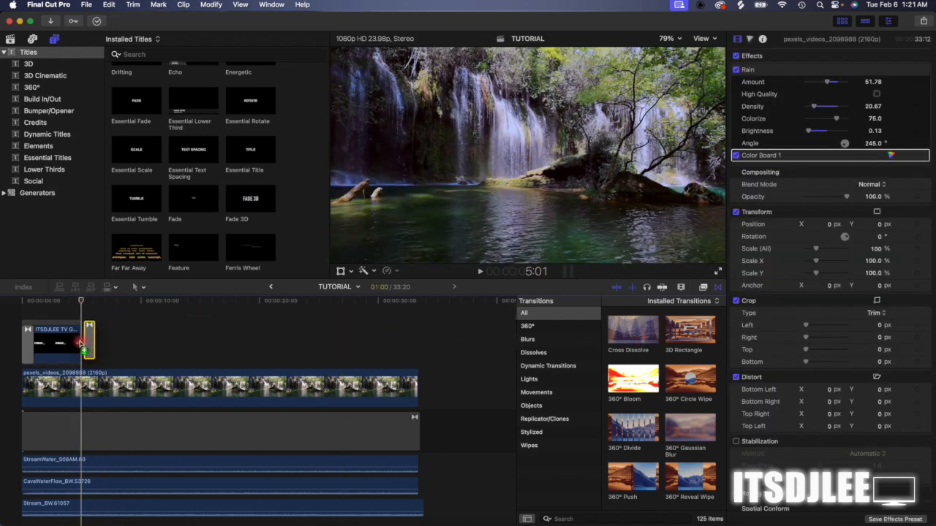
click(20, 300)
key(space)
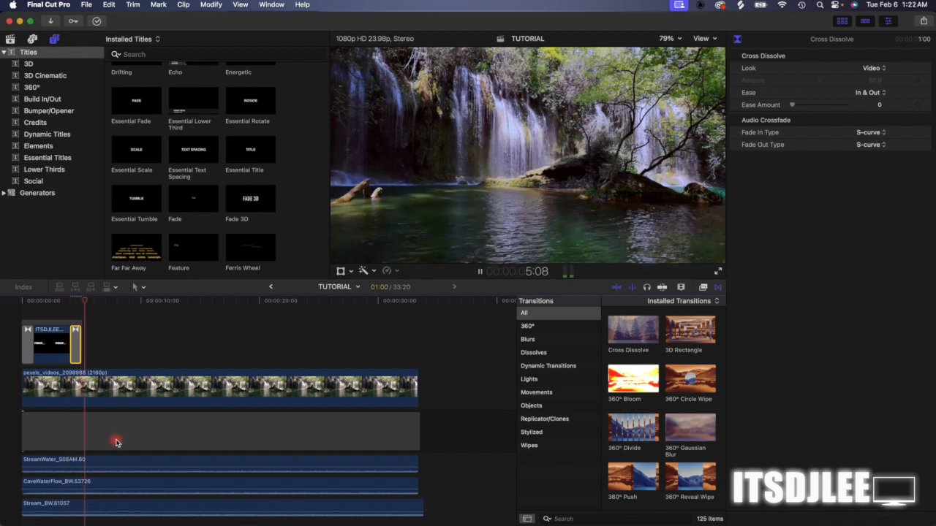
key(space)
Step: Duplicate the logo clip with its dissolves further along the timeline, starting about 7 seconds in and leaving the original at the start
click(45, 350)
click(51, 325)
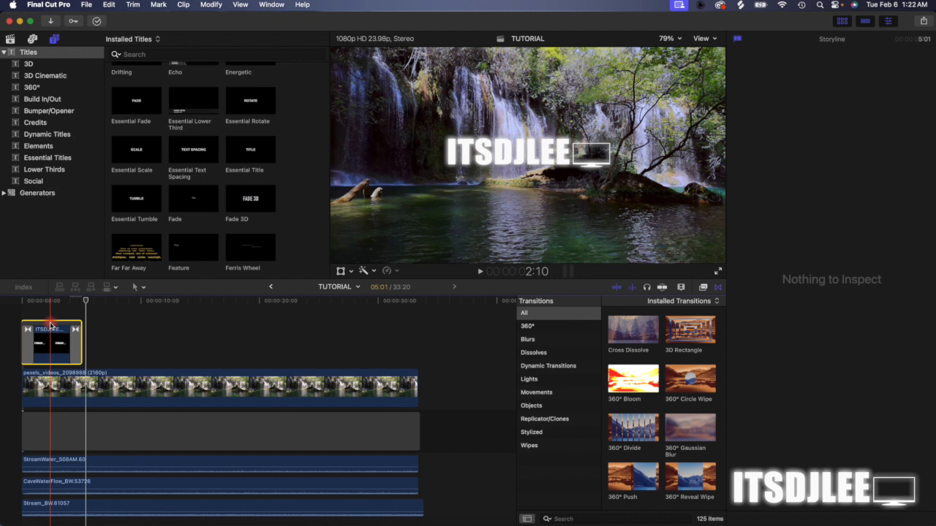
drag(50, 326, 128, 326)
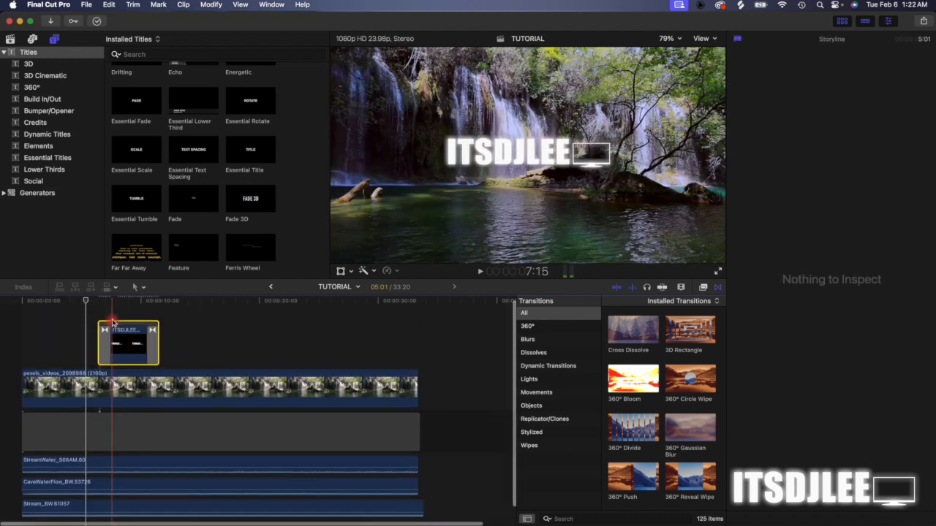
drag(112, 325, 41, 331)
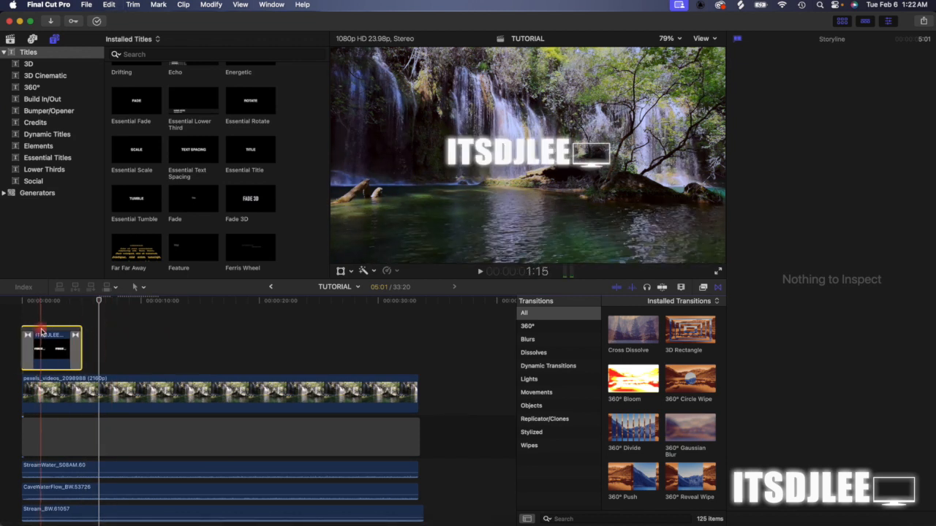
drag(43, 332, 127, 330)
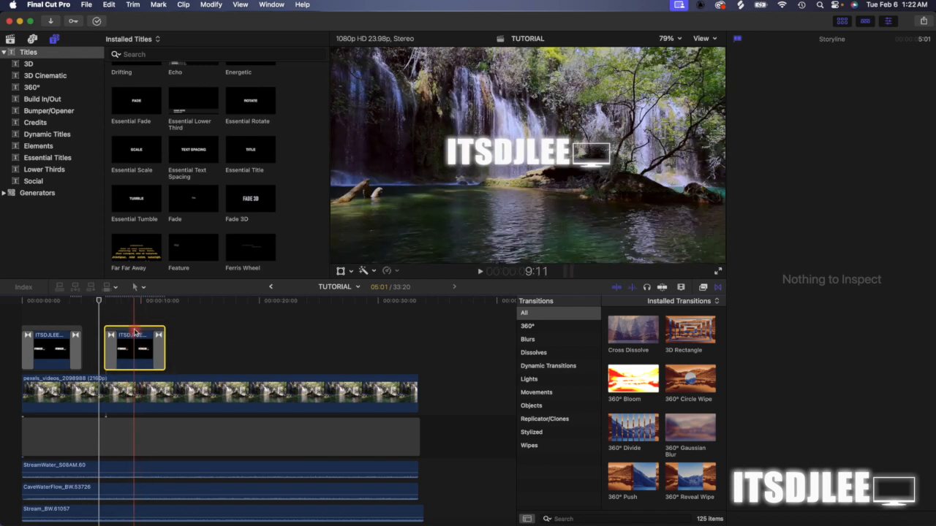
Step: Shrink the duplicated logo to Scale X 82% and Scale Y 88.18%, and place it in the picture's lower-right corner at about X 685, Y -460 px
click(137, 330)
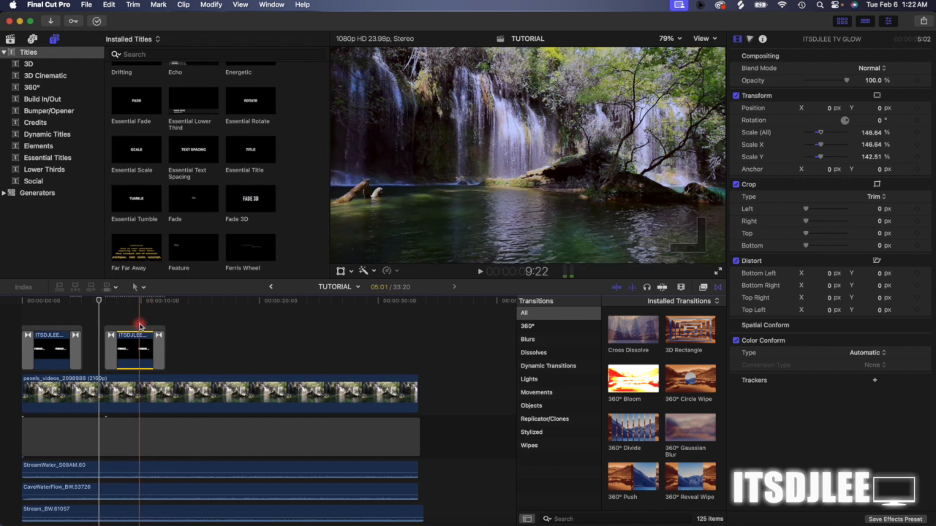
click(133, 295)
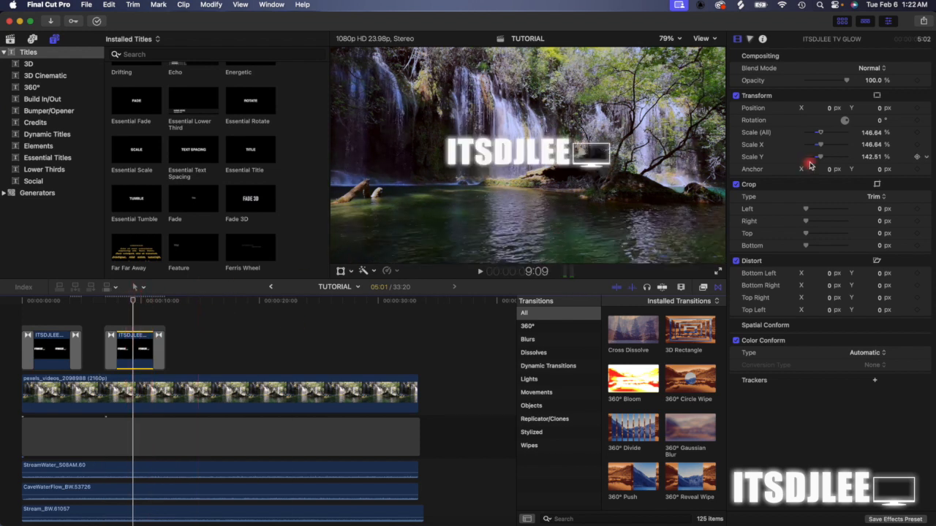
click(877, 95)
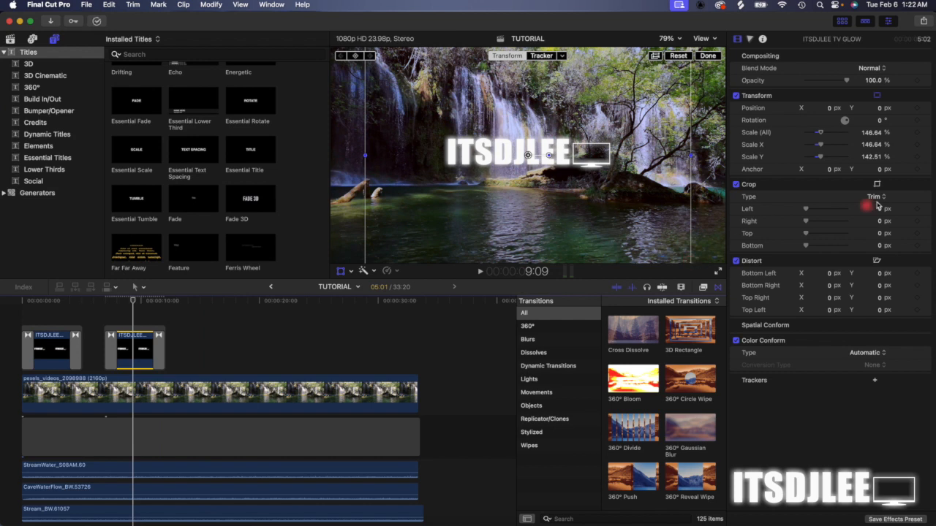
drag(825, 135, 816, 133)
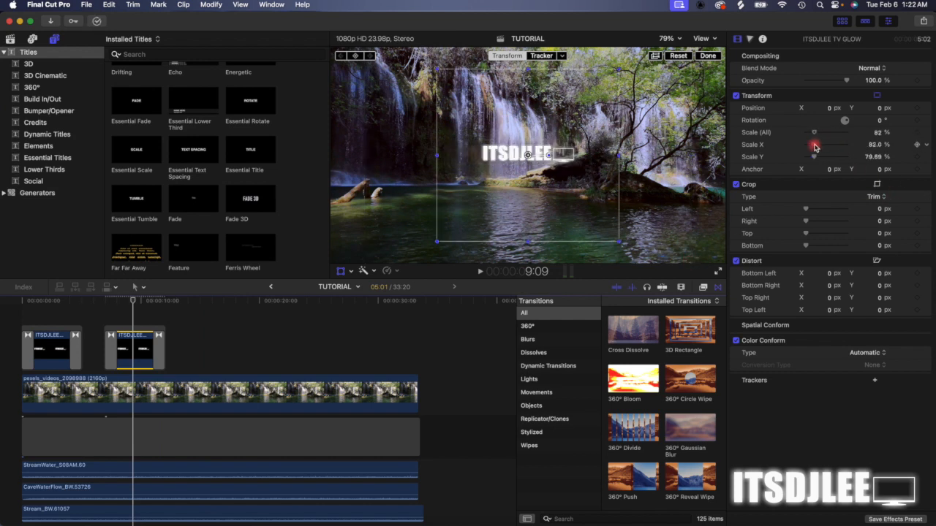
drag(814, 159, 815, 159)
drag(529, 156, 676, 252)
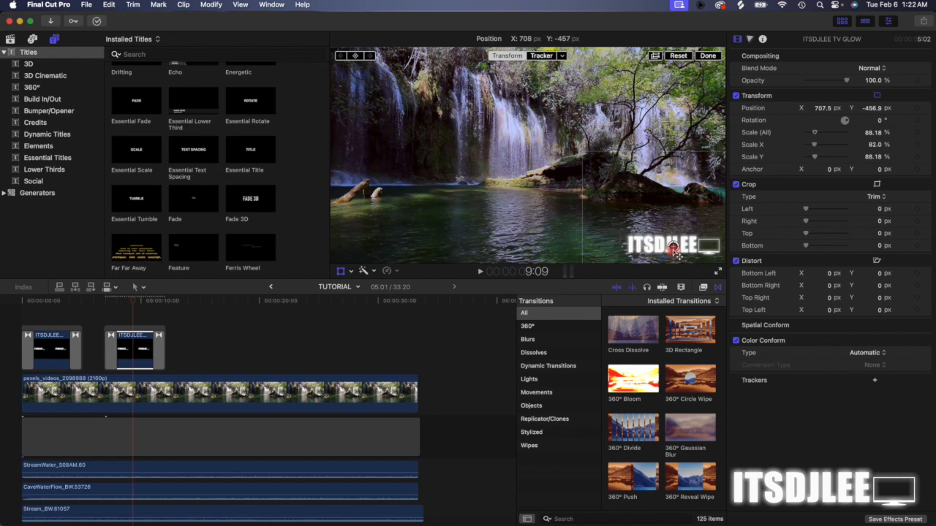
drag(676, 252, 669, 251)
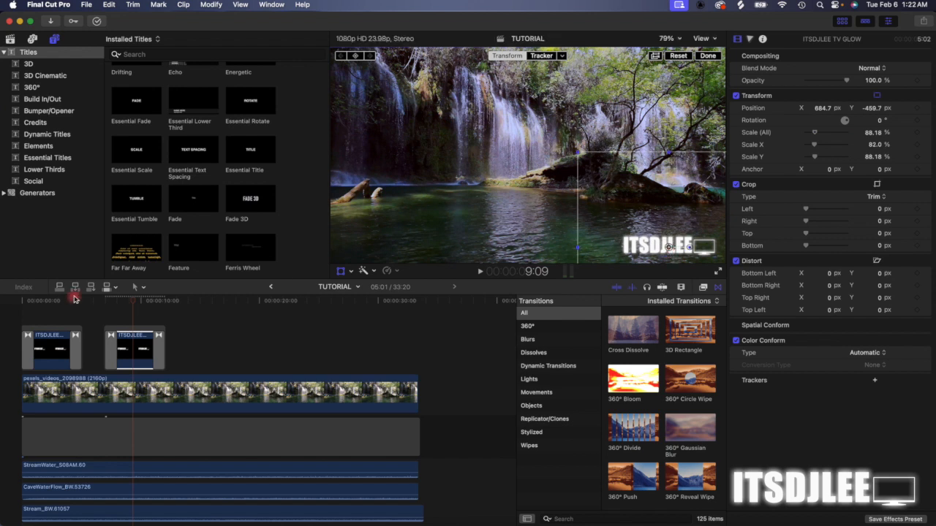
Step: Extend the second logo clip to a duration of 25:01 and put a Cross Dissolve on its new end
click(159, 359)
drag(159, 359, 398, 359)
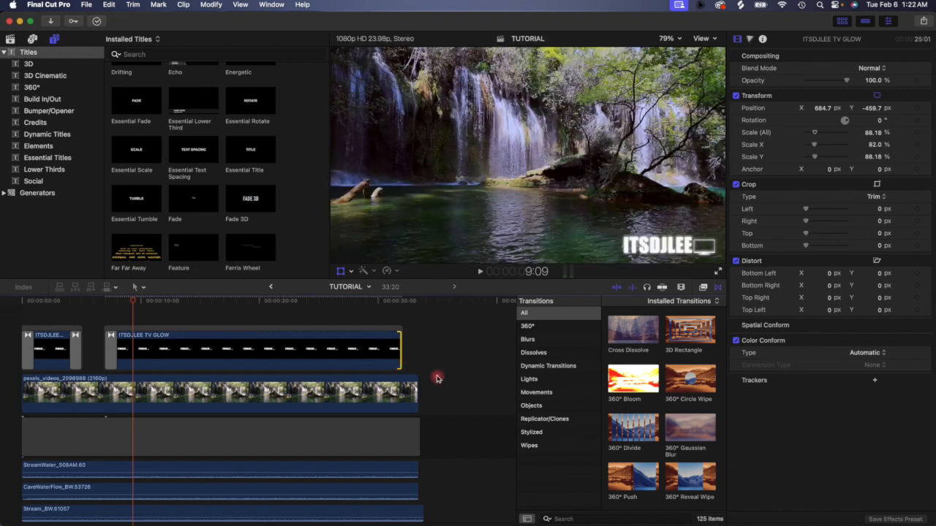
key(super+t)
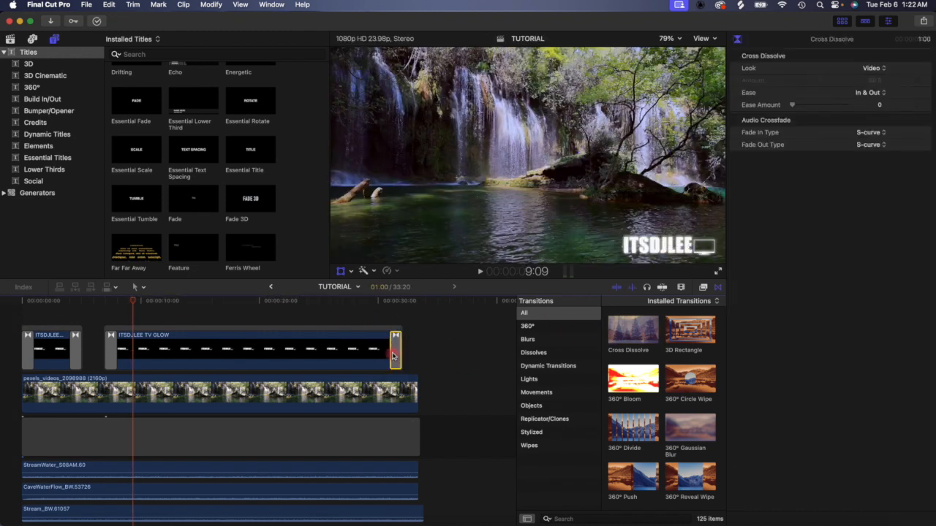
Step: Play the project from the start in full screen to review both logo appearances, and return to the editing window
key(Home)
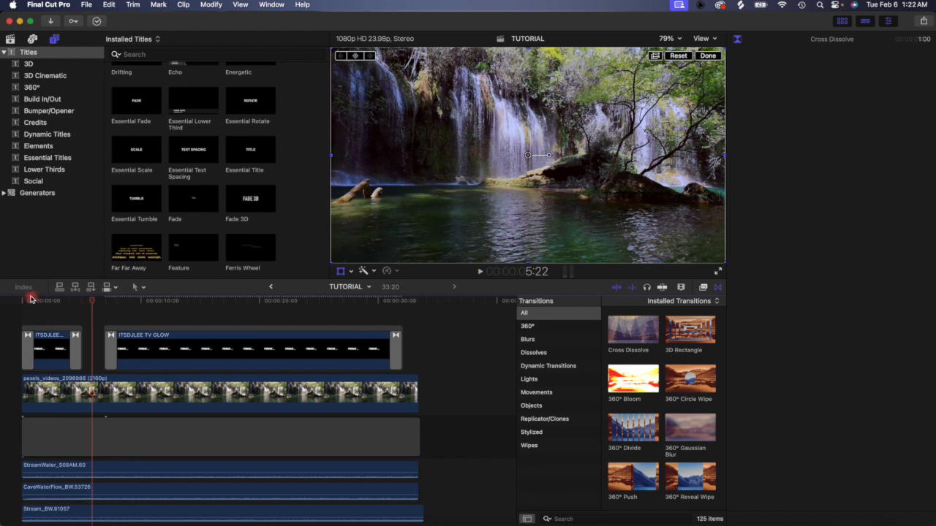
key(space)
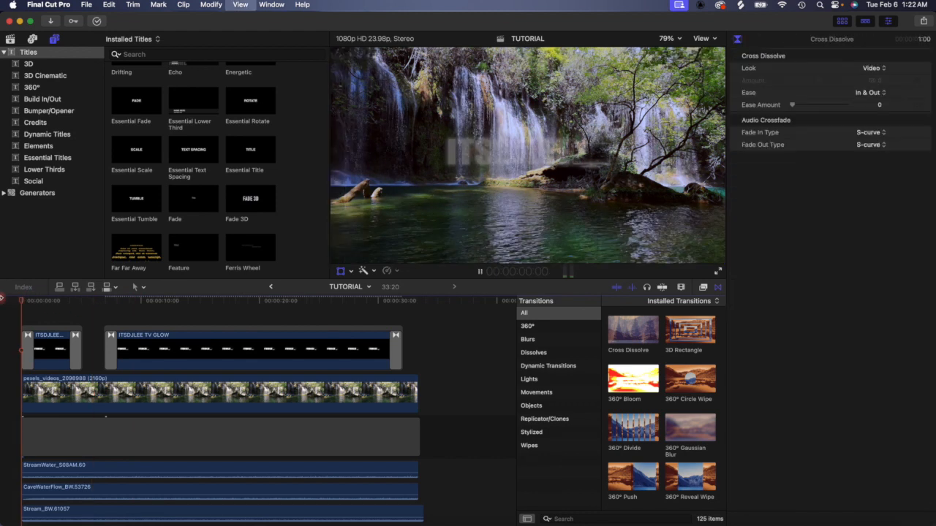
click(718, 271)
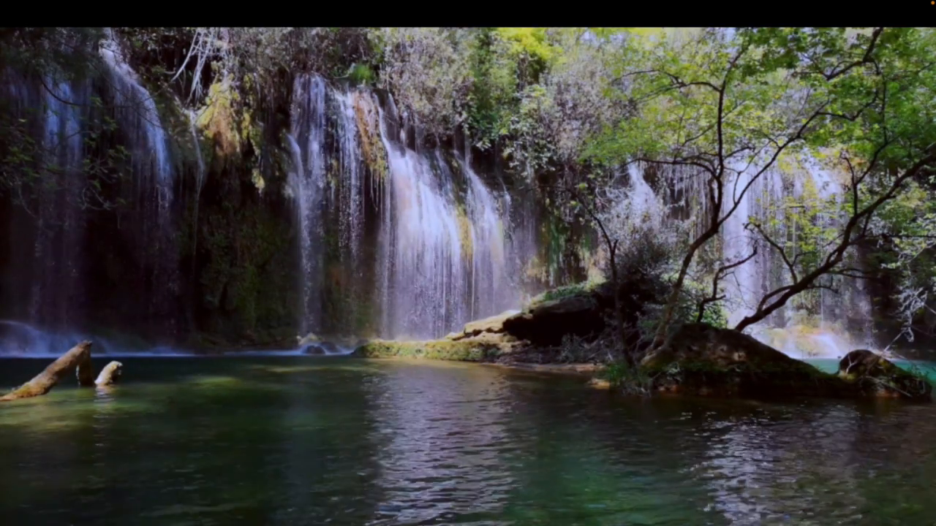
key(Escape)
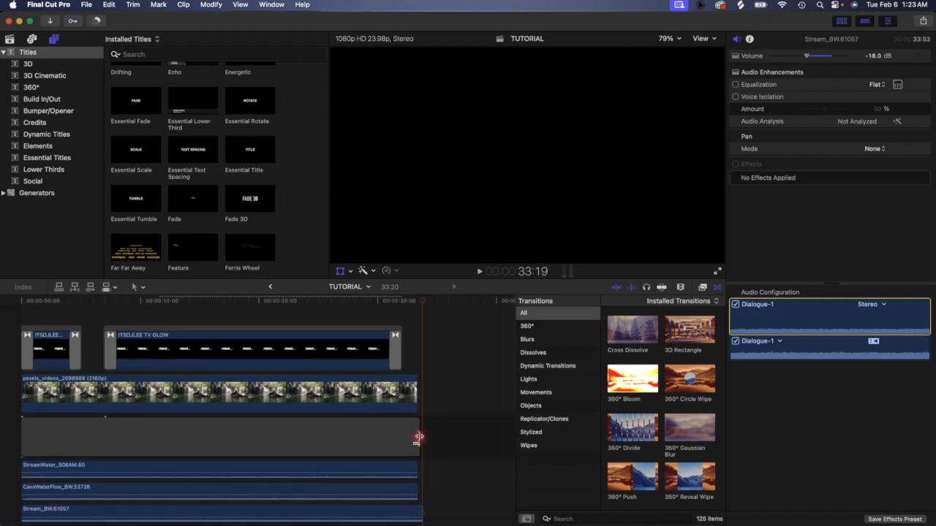
Step: Trim the gap clip and the Stream_BW.61057 audio to end with the waterfall clip, making the project 33:10 long
drag(417, 436, 423, 436)
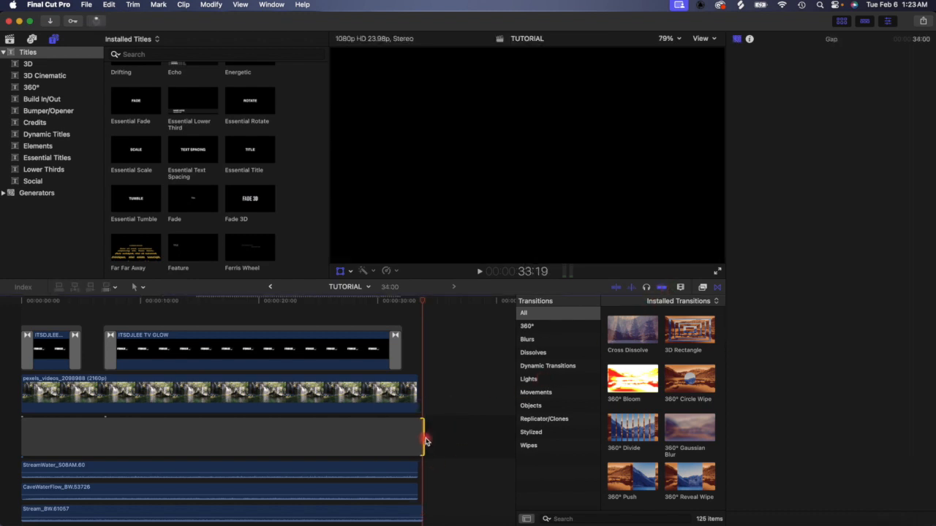
drag(423, 438, 416, 438)
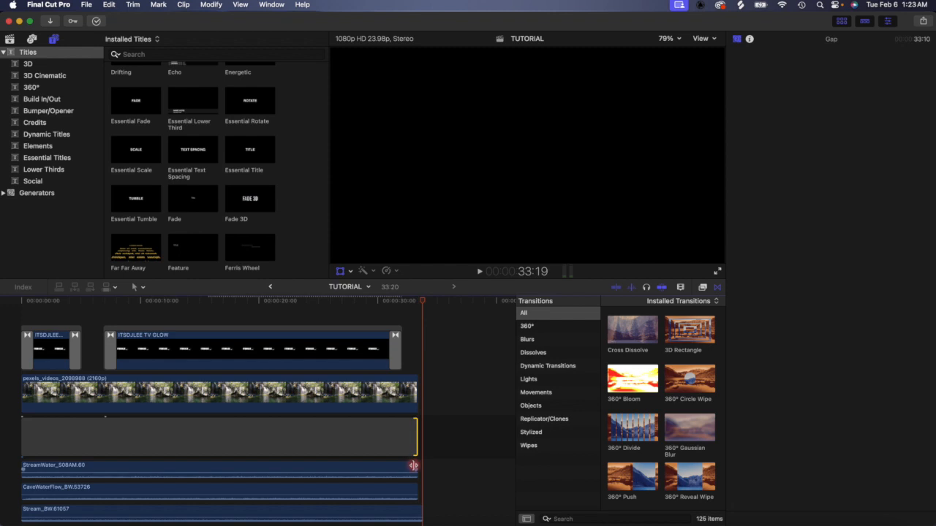
click(417, 466)
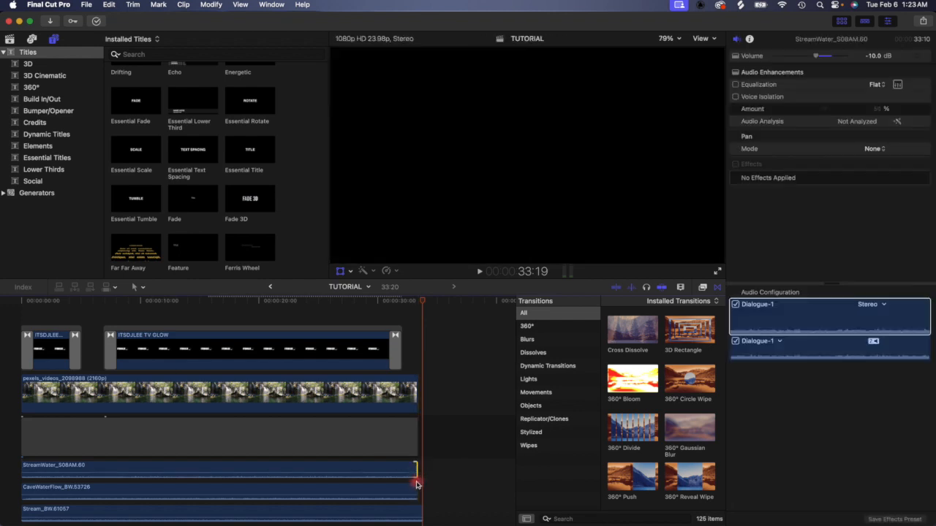
click(414, 490)
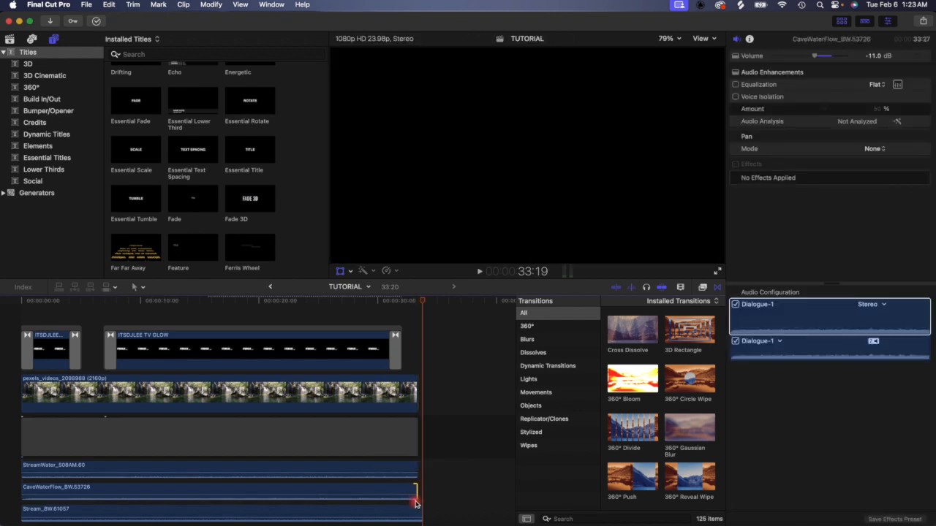
drag(421, 510, 416, 510)
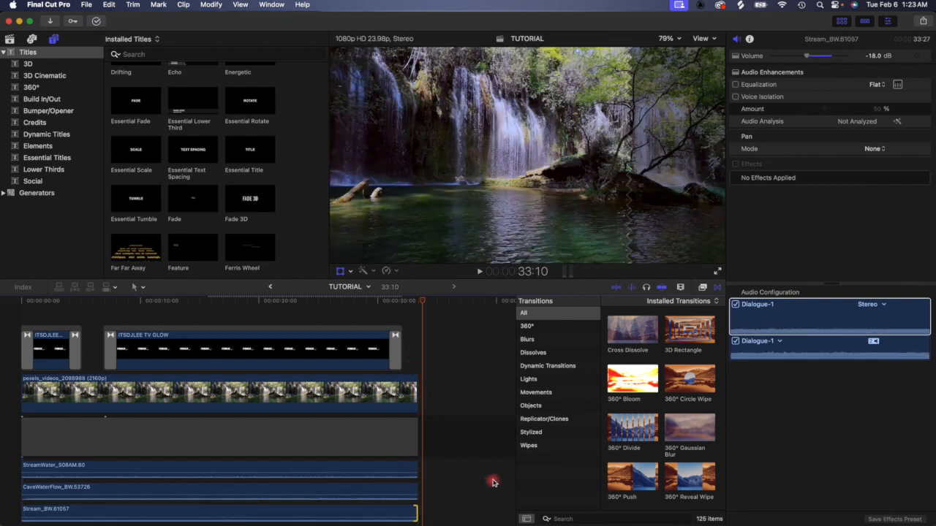
Step: Select the waterfall clip near the end of the timeline and place the playhead at 30:02
key(super+equal)
key(super+equal)
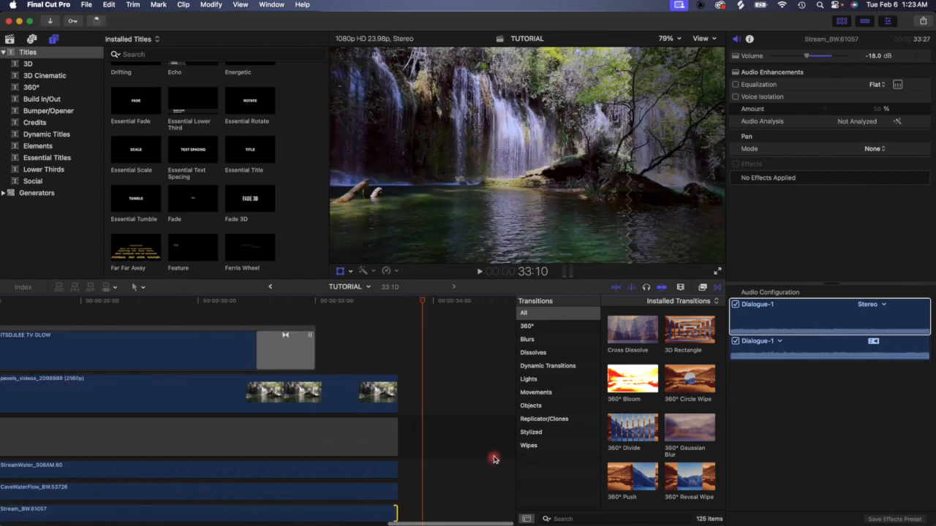
key(super+equal)
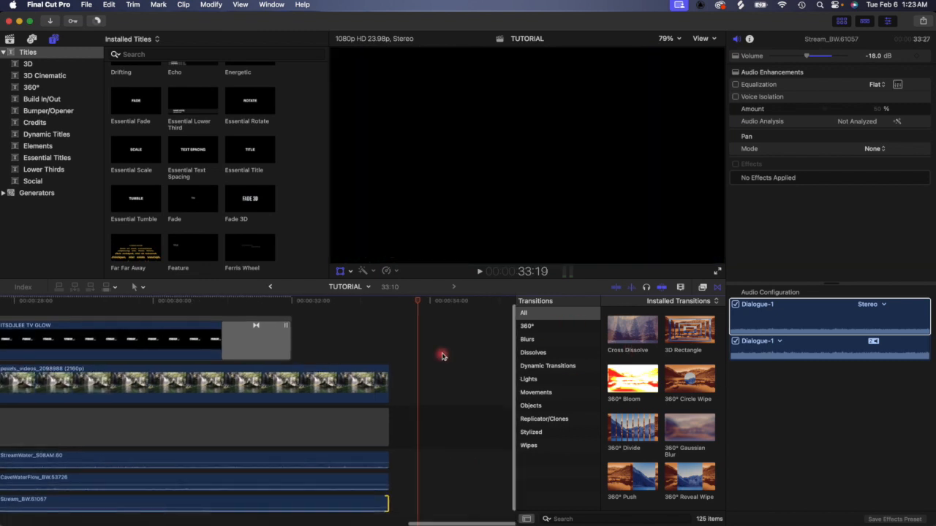
scroll(442, 357, left, 3)
scroll(343, 370, left, 3)
click(341, 375)
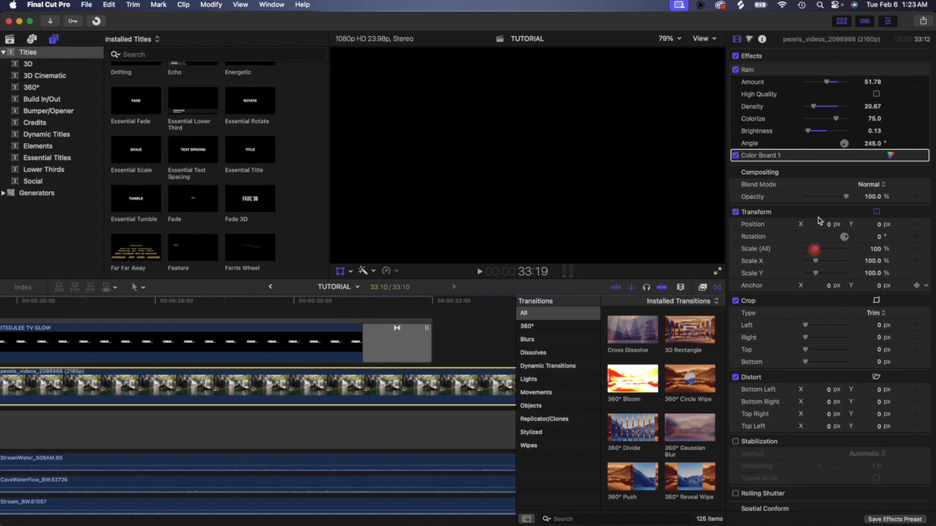
click(300, 303)
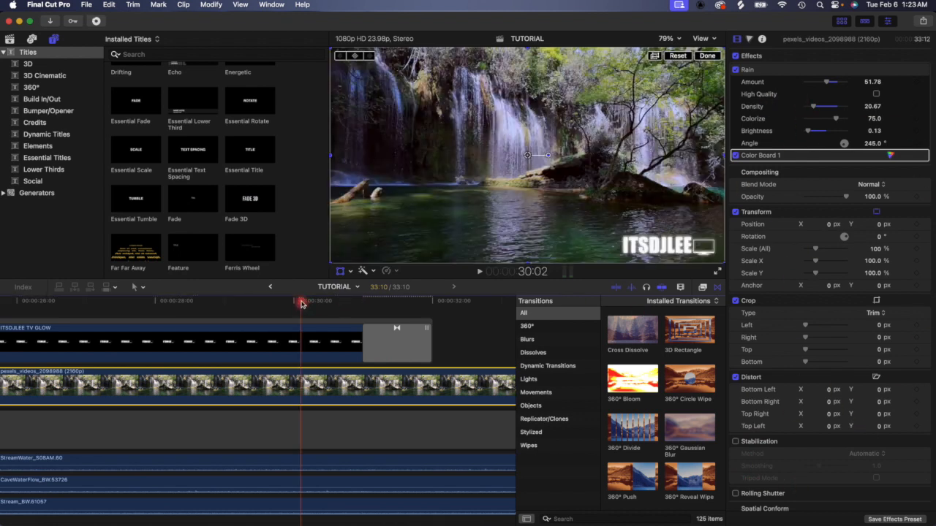
Step: Switch the browser from titles to the media libraries and reselect the waterfall clip in the timeline
click(55, 41)
click(53, 39)
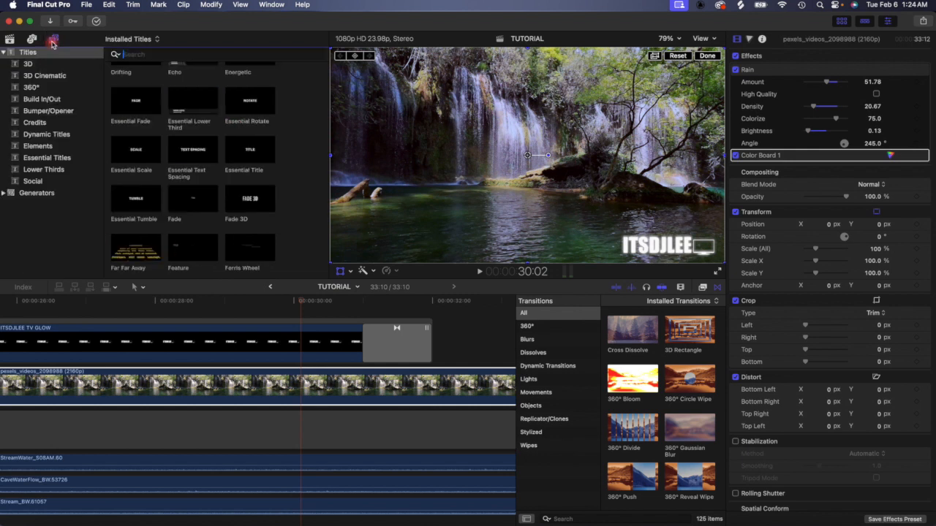
click(10, 41)
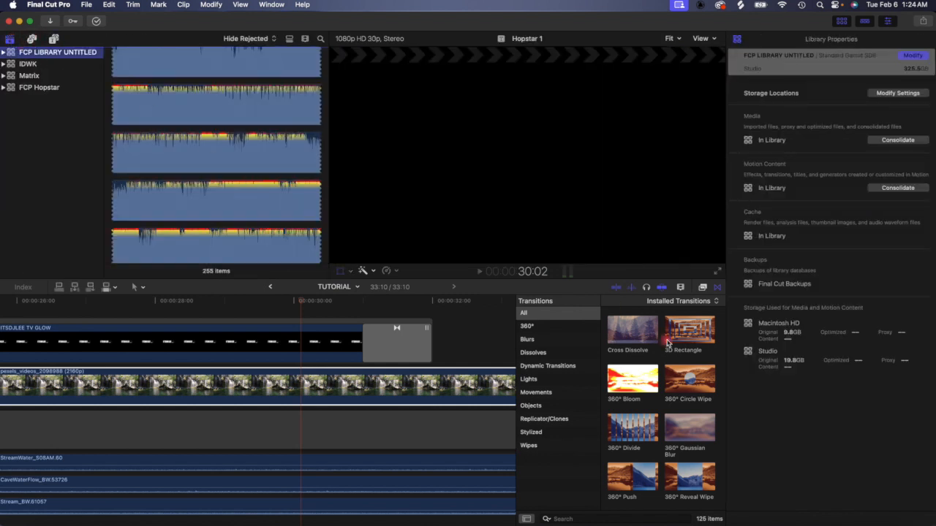
click(371, 386)
click(370, 386)
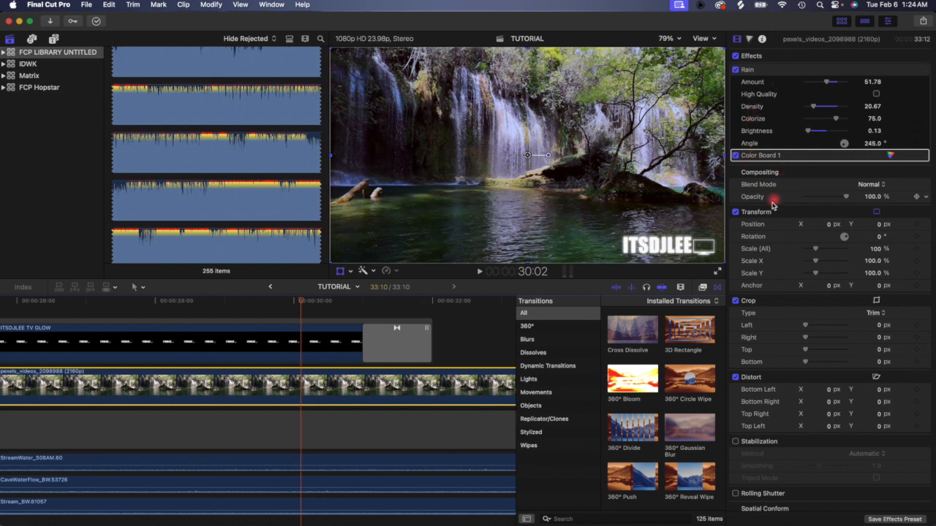
Step: Set up an effects preset named WATER FOREST with Rain and Color Board 1 in the ItsDjLeeTv category, and dismiss it without saving
click(893, 519)
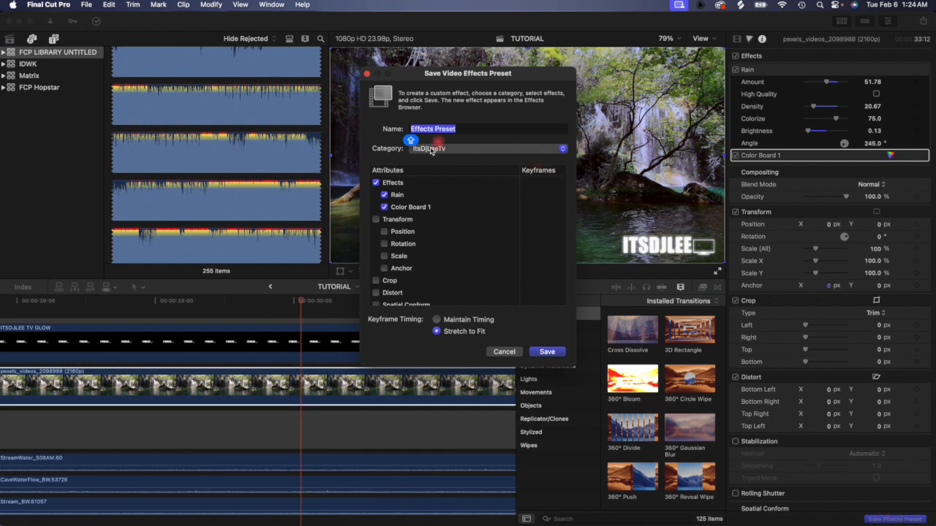
click(474, 150)
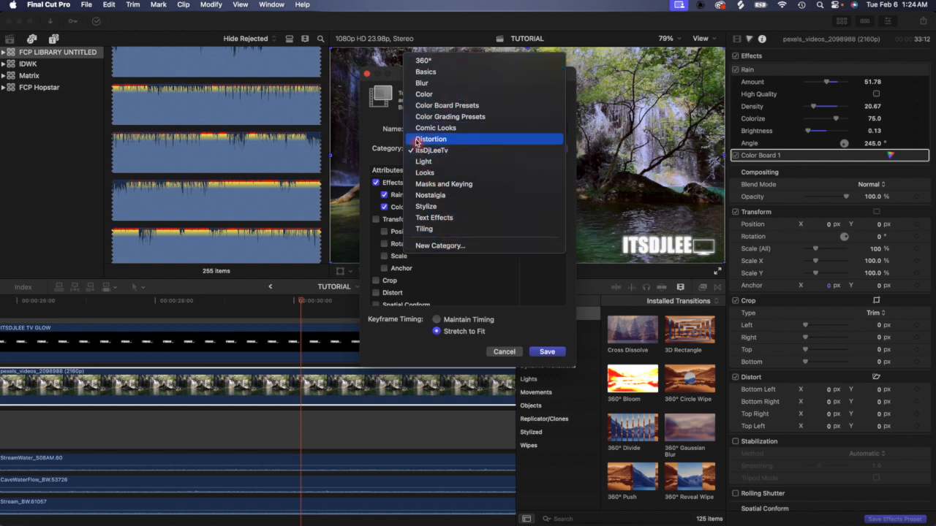
click(383, 124)
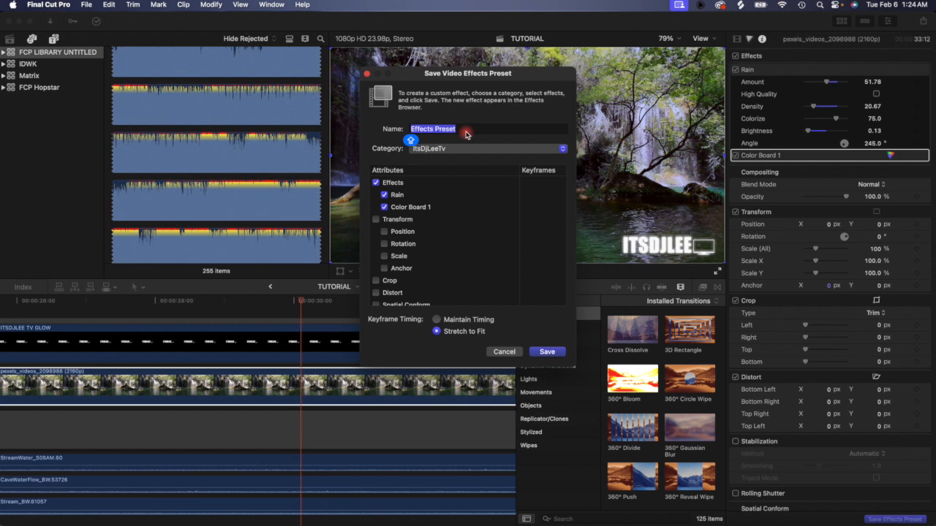
text(WATER FOREST)
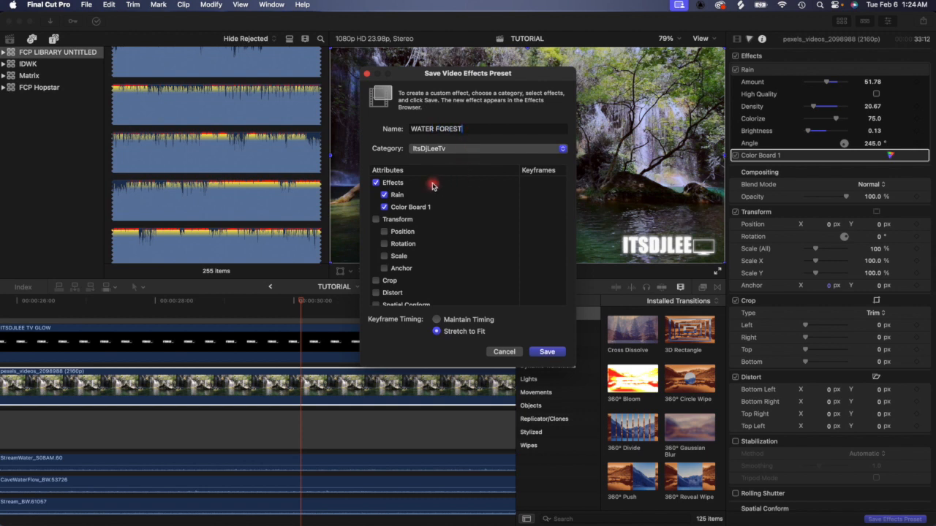
click(503, 352)
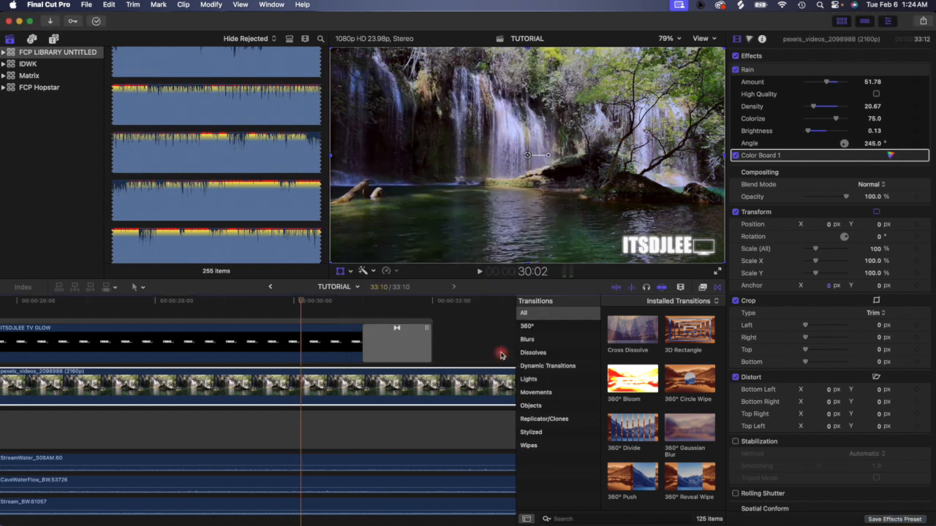
Step: Show the ItsDjLeeTv category of video effects to look over its saved presets
click(703, 288)
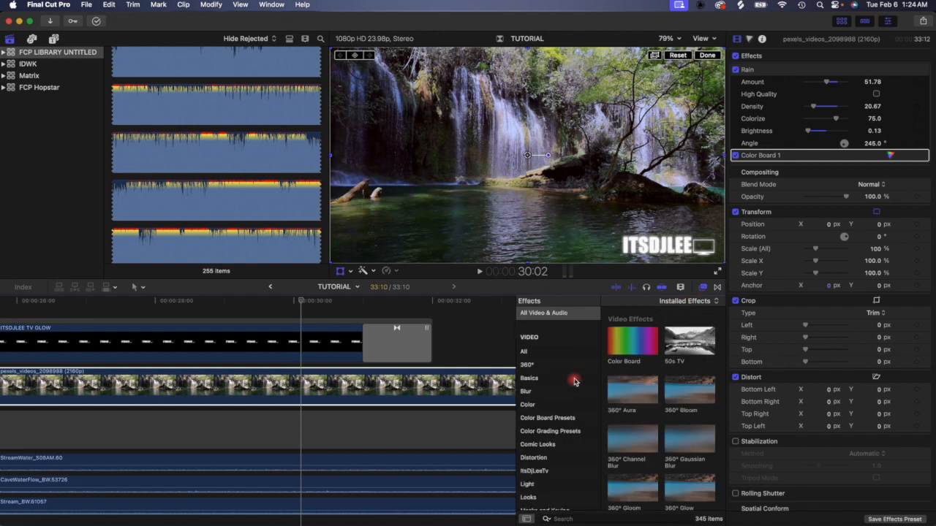
scroll(569, 378, down, 5)
click(553, 393)
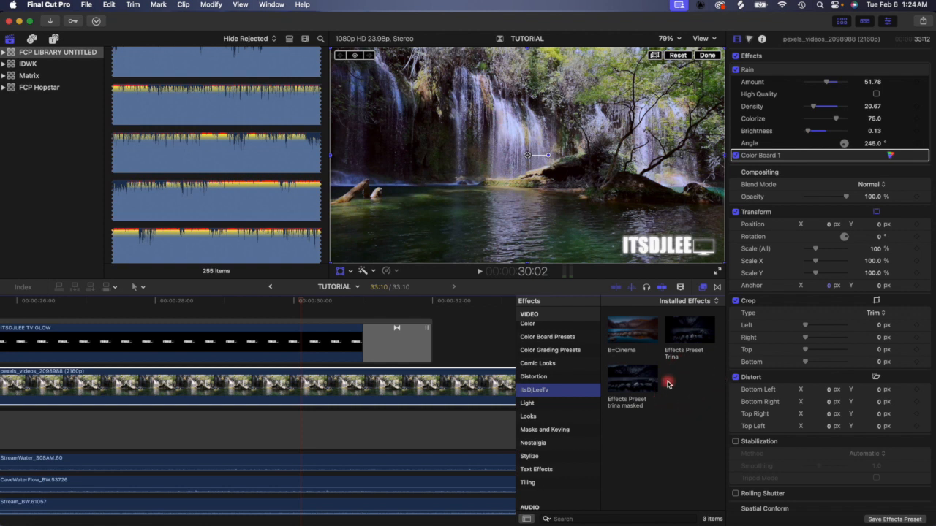
scroll(419, 310, left, 4)
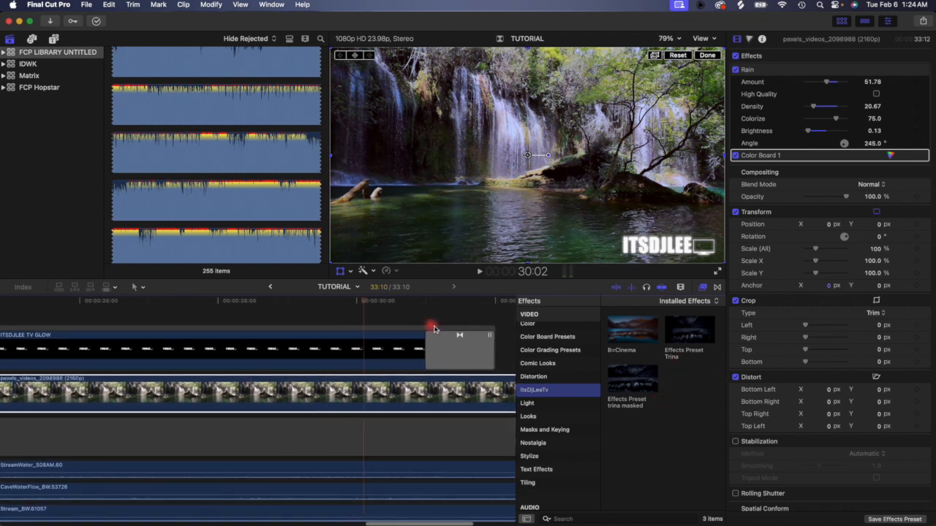